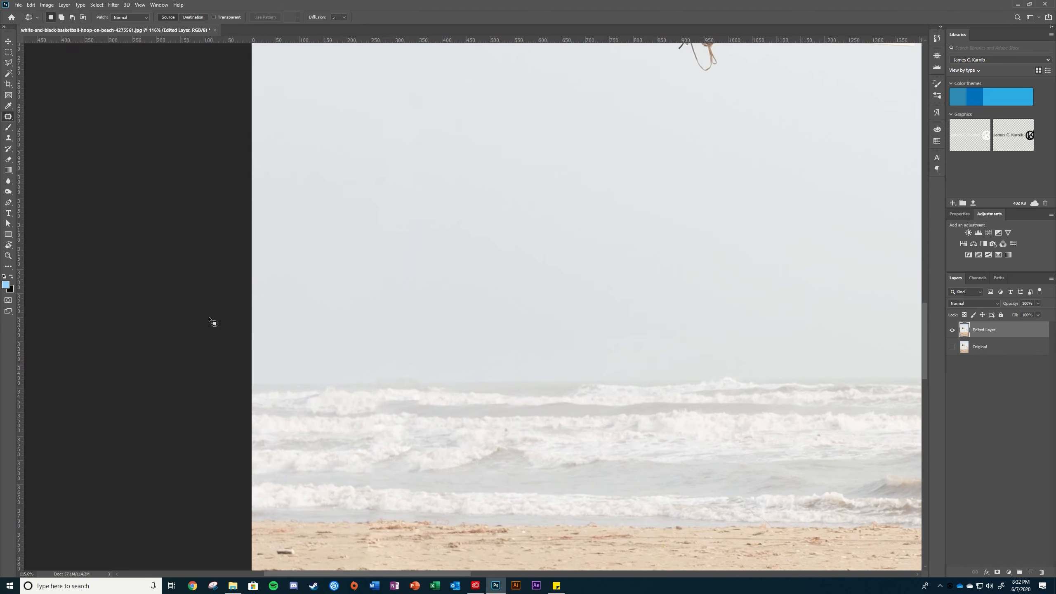
Activate the Clone Stamp tool for retouching the sea's horizon near the photo's left edge.
{"action": "left_click", "coordinate": [8, 138]}
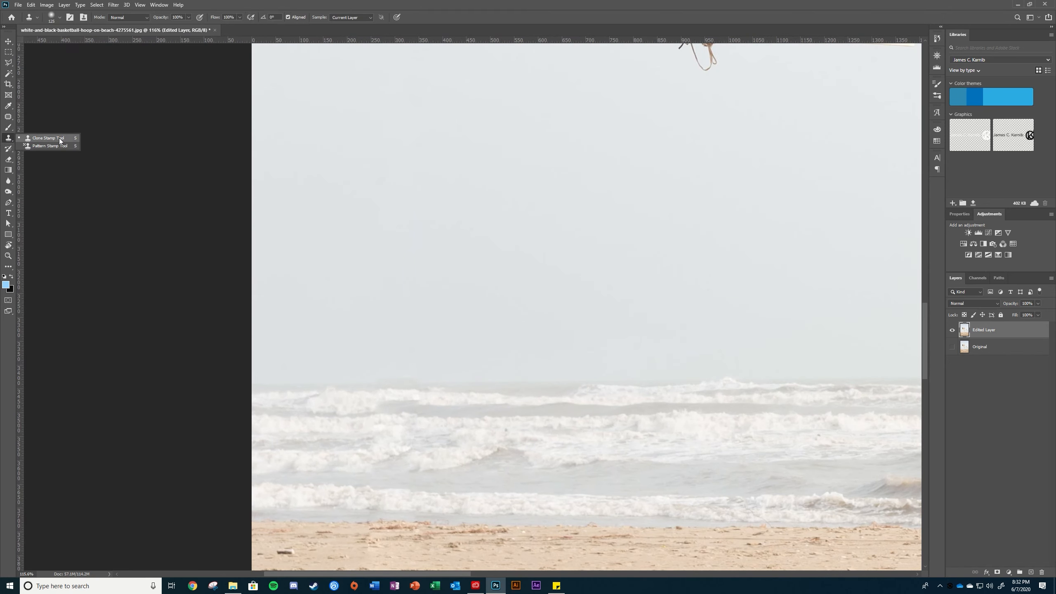
{"action": "scroll", "coordinate": [403, 397], "scroll_direction": "up", "scroll_amount": 6}
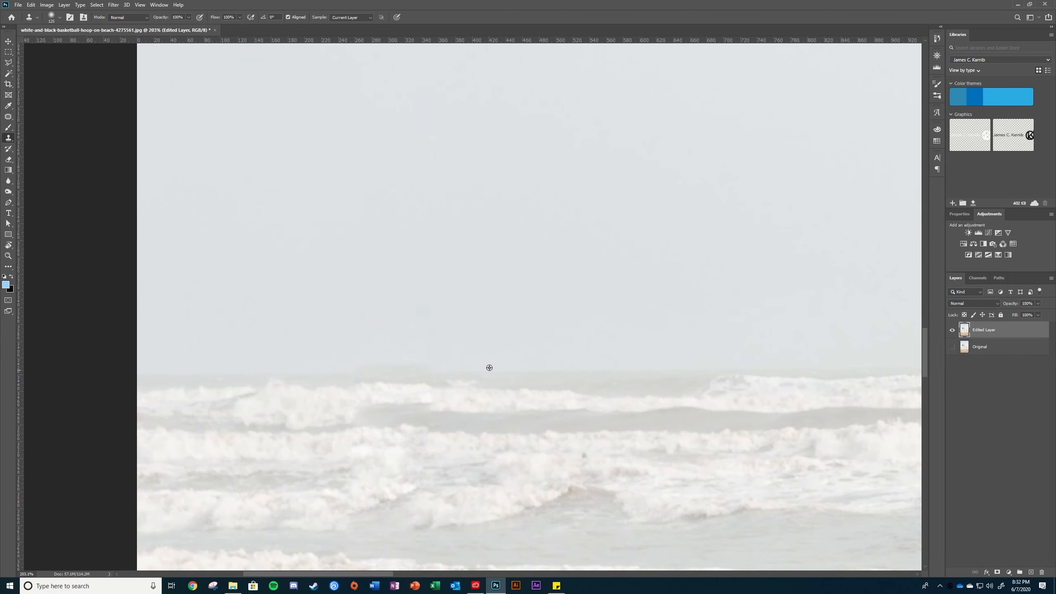
{"action": "scroll", "coordinate": [603, 348], "scroll_direction": "down", "scroll_amount": 6}
{"action": "scroll", "coordinate": [466, 368], "scroll_direction": "down", "scroll_amount": 6}
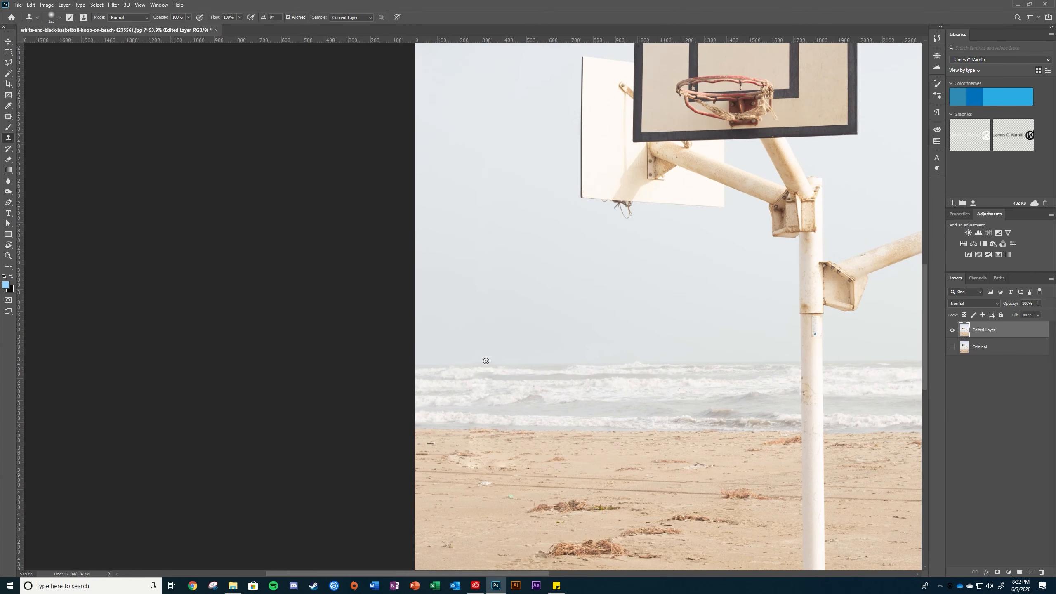
{"action": "scroll", "coordinate": [504, 377], "scroll_direction": "up", "scroll_amount": 4}
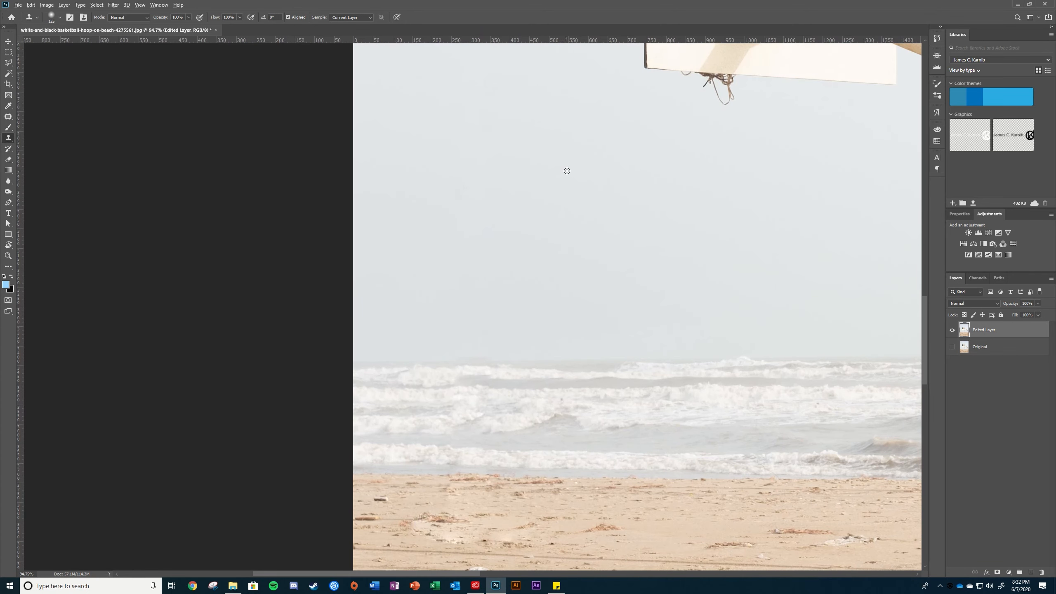
{"action": "mouse_move", "coordinate": [627, 424]}
{"action": "left_mouse_down"}
{"action": "mouse_move", "coordinate": [673, 404]}
{"action": "mouse_move", "coordinate": [746, 447]}
{"action": "mouse_move", "coordinate": [546, 449]}
{"action": "mouse_move", "coordinate": [675, 523]}
{"action": "mouse_move", "coordinate": [620, 526]}
{"action": "mouse_move", "coordinate": [428, 427]}
{"action": "mouse_move", "coordinate": [451, 307]}
{"action": "mouse_move", "coordinate": [416, 431]}
{"action": "mouse_move", "coordinate": [632, 526]}
{"action": "mouse_move", "coordinate": [702, 505]}
{"action": "left_mouse_up"}
{"action": "key", "text": "ctrl+z"}
{"action": "scroll", "coordinate": [663, 479], "scroll_direction": "down", "scroll_amount": 3}
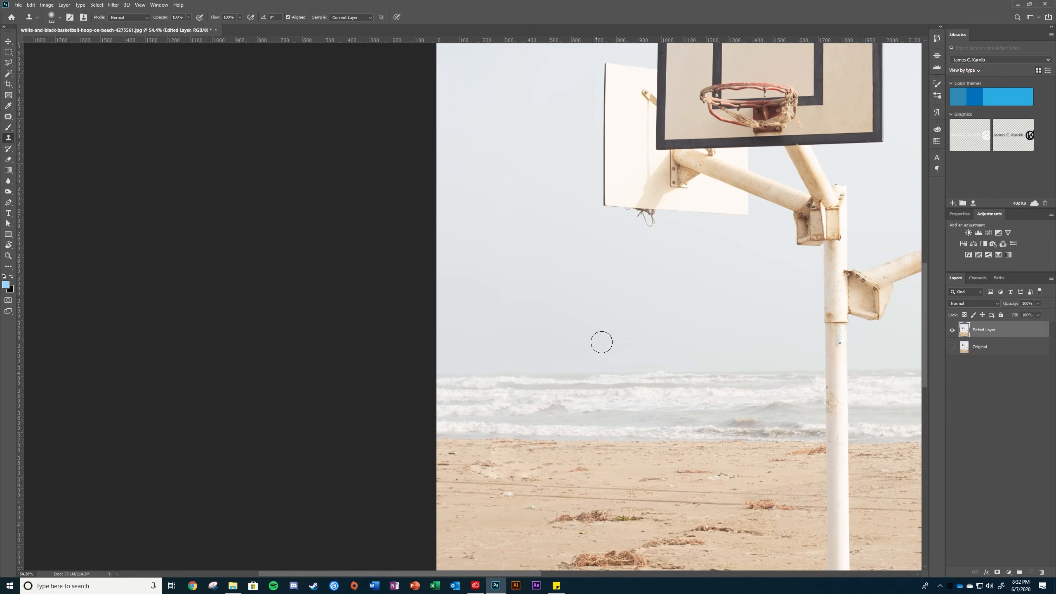
{"action": "left_click_drag", "start_coordinate": [601, 342], "coordinate": [432, 375]}
{"action": "mouse_move", "coordinate": [344, 367]}
{"action": "left_mouse_down"}
{"action": "mouse_move", "coordinate": [544, 365]}
{"action": "mouse_move", "coordinate": [349, 382]}
{"action": "mouse_move", "coordinate": [509, 393]}
{"action": "mouse_move", "coordinate": [391, 428]}
{"action": "mouse_move", "coordinate": [532, 437]}
{"action": "mouse_move", "coordinate": [361, 453]}
{"action": "mouse_move", "coordinate": [580, 471]}
{"action": "mouse_move", "coordinate": [385, 487]}
{"action": "mouse_move", "coordinate": [419, 502]}
{"action": "mouse_move", "coordinate": [553, 509]}
{"action": "mouse_move", "coordinate": [433, 507]}
{"action": "mouse_move", "coordinate": [523, 324]}
{"action": "mouse_move", "coordinate": [485, 324]}
{"action": "mouse_move", "coordinate": [594, 319]}
{"action": "left_mouse_up"}
{"action": "key", "text": "ctrl+z"}
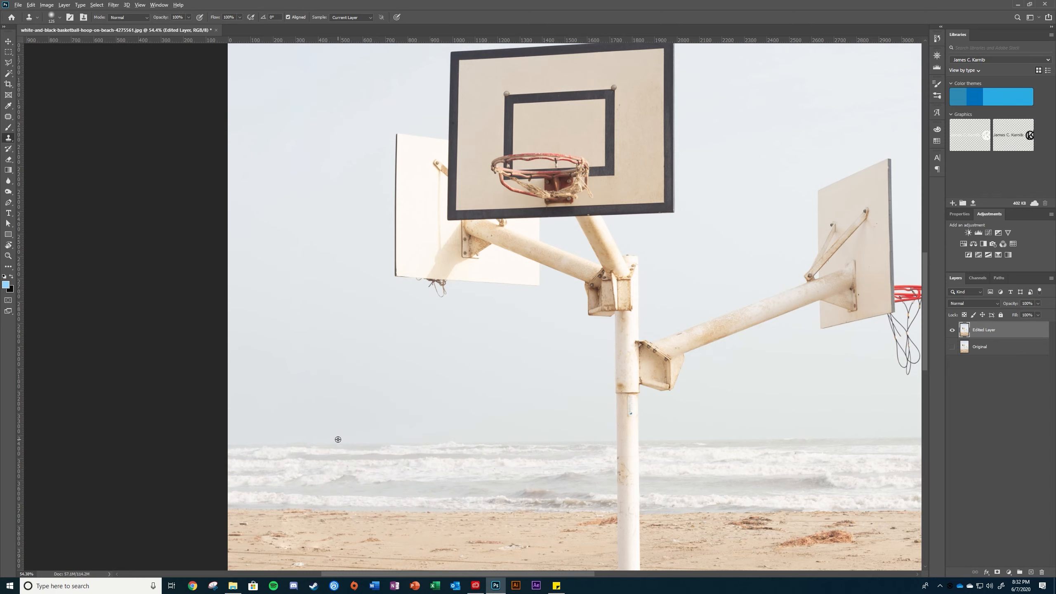
Sample a clean stretch of horizon and clone it over the smudged patch on the left part of the horizon.
{"action": "scroll", "coordinate": [337, 440], "scroll_direction": "up", "scroll_amount": 8}
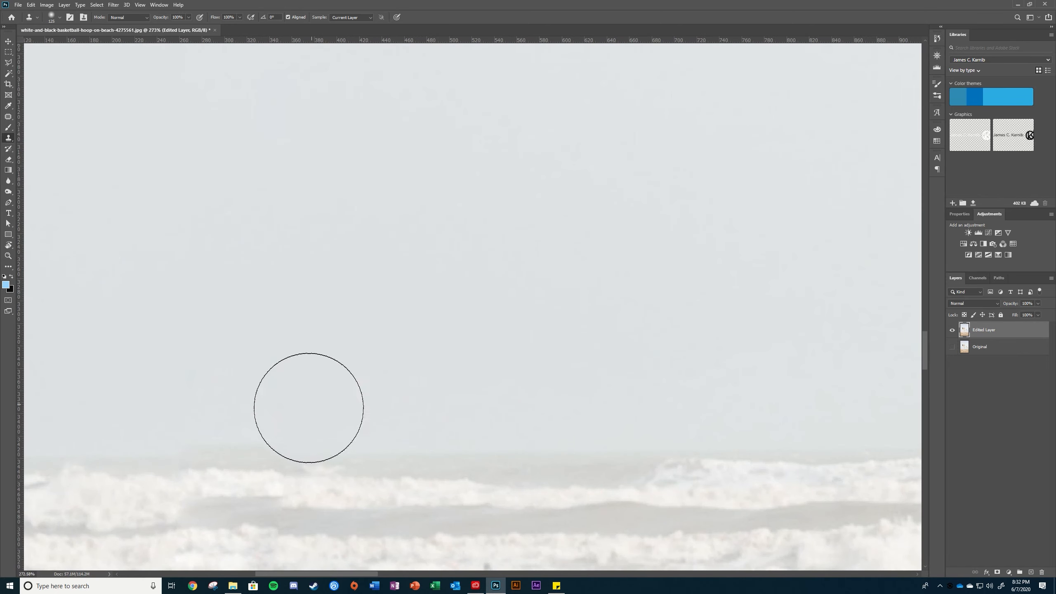
{"action": "left_click", "coordinate": [653, 452], "text": "alt"}
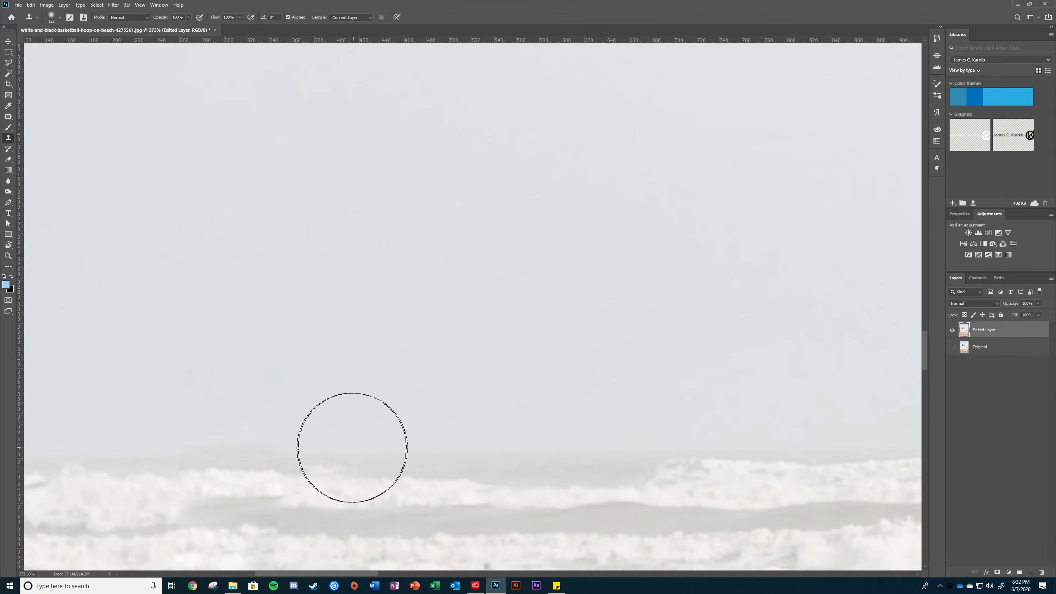
{"action": "left_click_drag", "start_coordinate": [287, 451], "coordinate": [201, 453]}
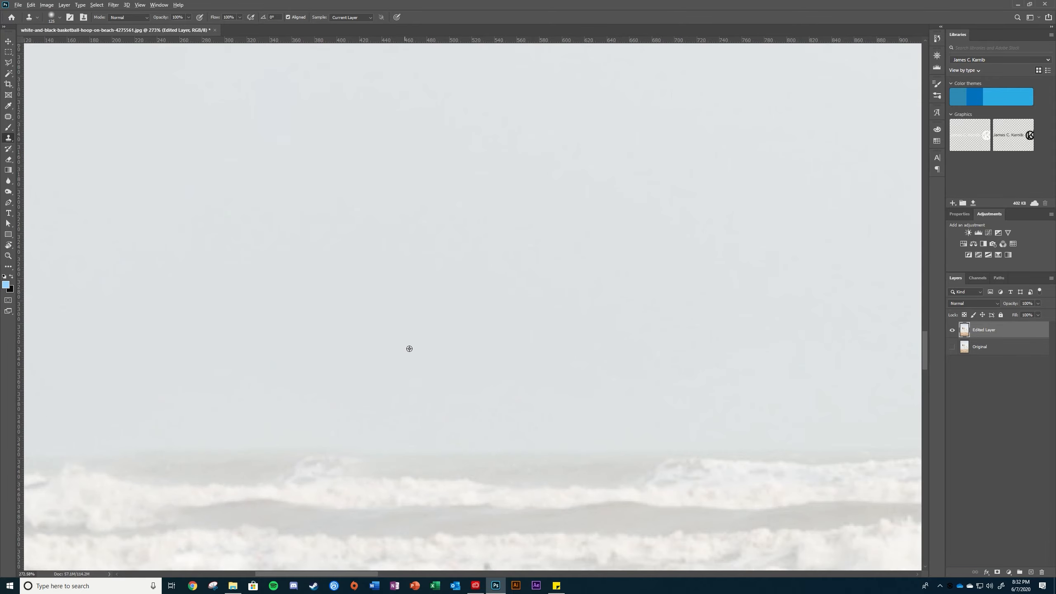
Examine the retouched horizon, the beach and the basketball hoops for areas that still need cleaning up.
{"action": "scroll", "coordinate": [409, 349], "scroll_direction": "down", "scroll_amount": 8}
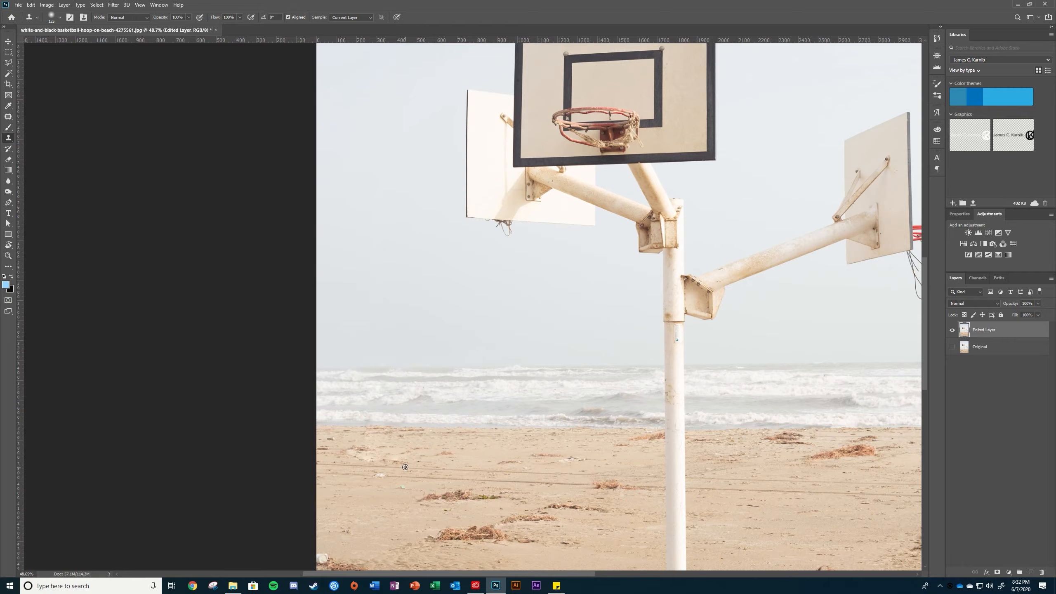
{"action": "scroll", "coordinate": [405, 466], "scroll_direction": "up", "scroll_amount": 5}
{"action": "scroll", "coordinate": [425, 439], "scroll_direction": "down", "scroll_amount": 2}
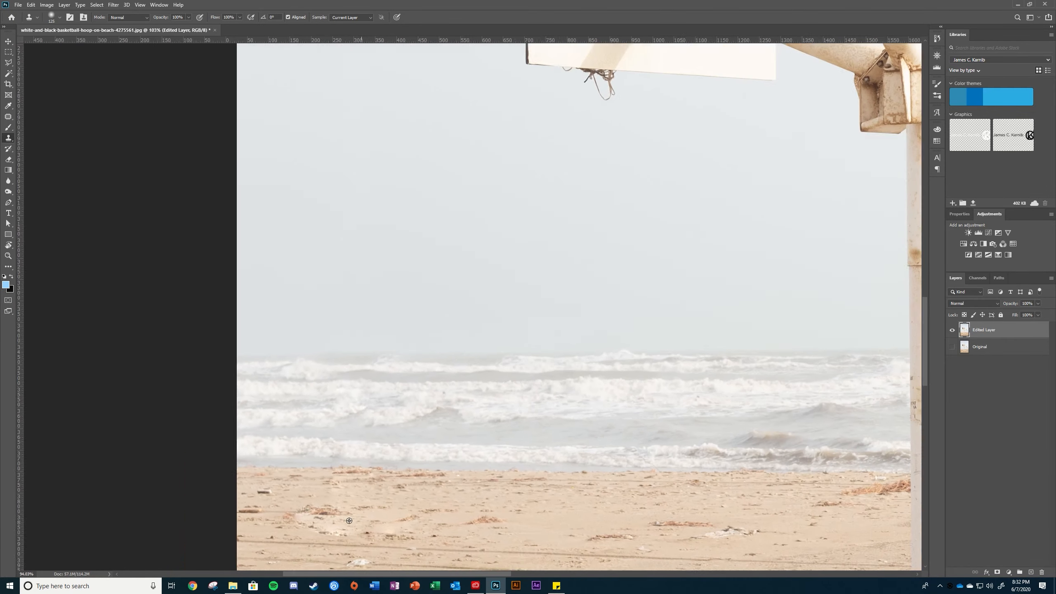
{"action": "scroll", "coordinate": [401, 523], "scroll_direction": "down", "scroll_amount": 4}
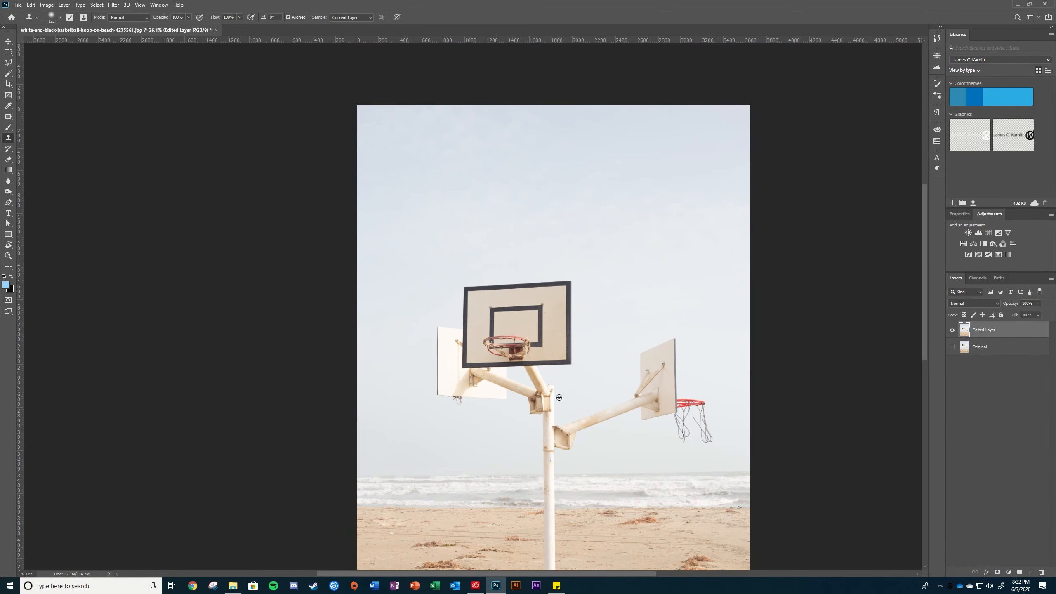
{"action": "scroll", "coordinate": [559, 397], "scroll_direction": "up", "scroll_amount": 4}
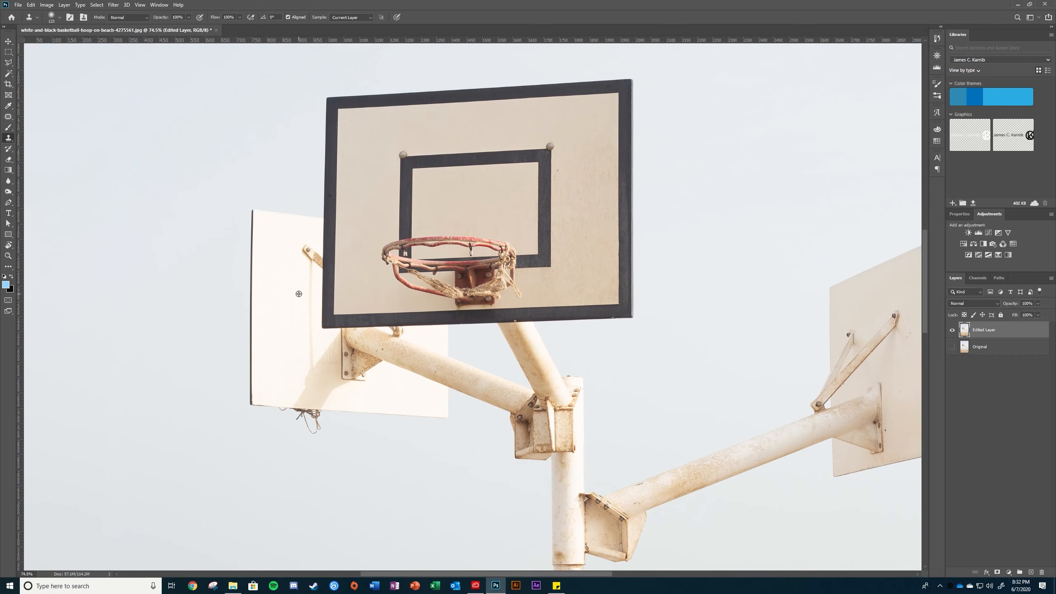
{"action": "scroll", "coordinate": [298, 293], "scroll_direction": "up", "scroll_amount": 2}
{"action": "scroll", "coordinate": [438, 389], "scroll_direction": "down", "scroll_amount": 4}
{"action": "left_click_drag", "start_coordinate": [628, 419], "coordinate": [586, 352]}
{"action": "scroll", "coordinate": [549, 406], "scroll_direction": "up", "scroll_amount": 5}
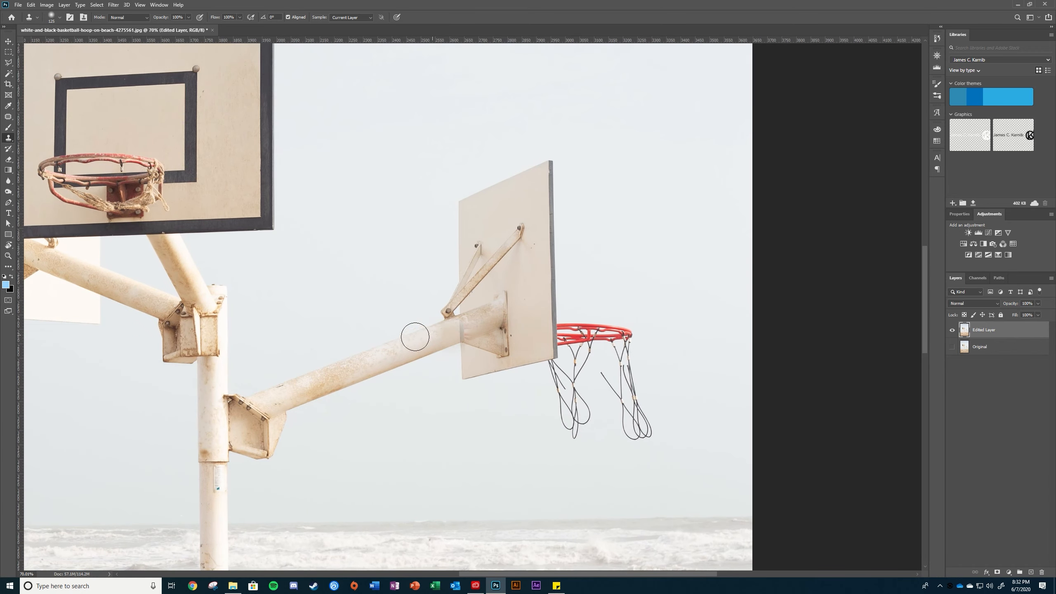
Make a Polygonal Lasso selection that follows the pole's right edge beside the lower bracket of the right-hand hoop.
{"action": "left_click", "coordinate": [8, 62]}
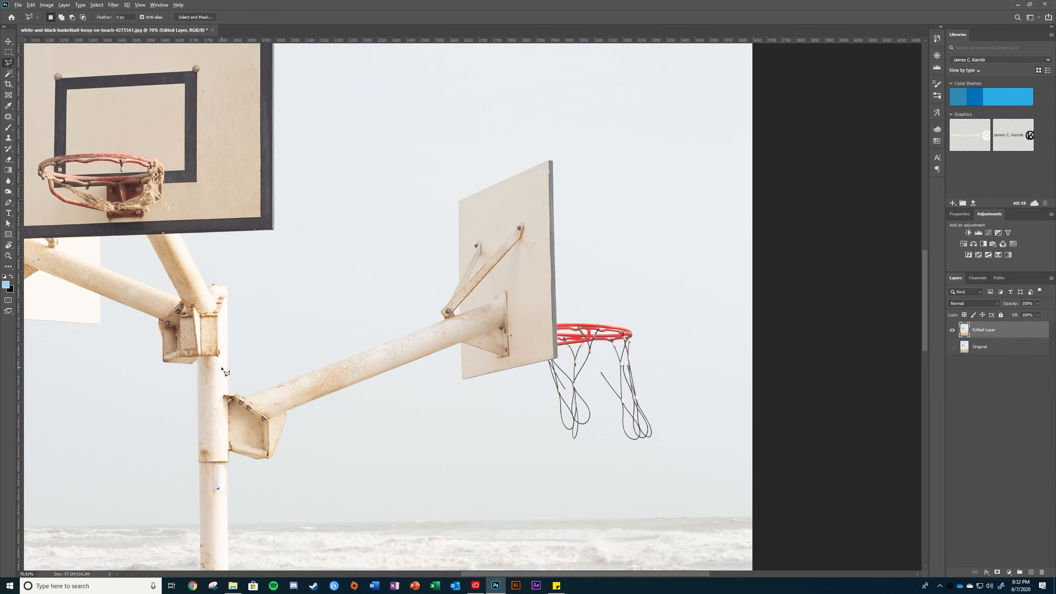
{"action": "scroll", "coordinate": [223, 369], "scroll_direction": "up", "scroll_amount": 5}
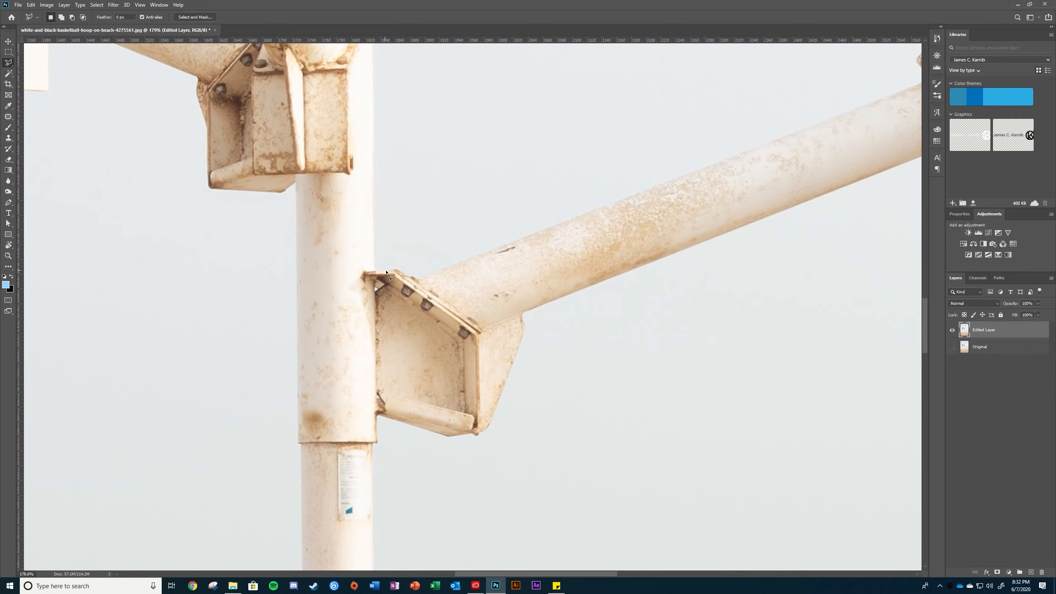
{"action": "scroll", "coordinate": [386, 270], "scroll_direction": "up", "scroll_amount": 2}
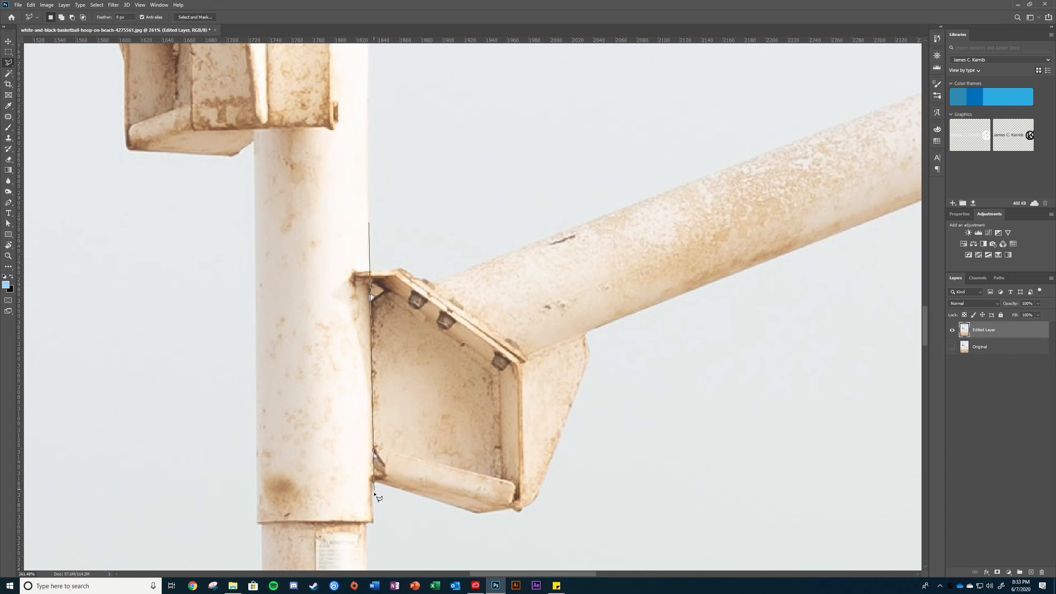
{"action": "scroll", "coordinate": [458, 545], "scroll_direction": "down", "scroll_amount": 5}
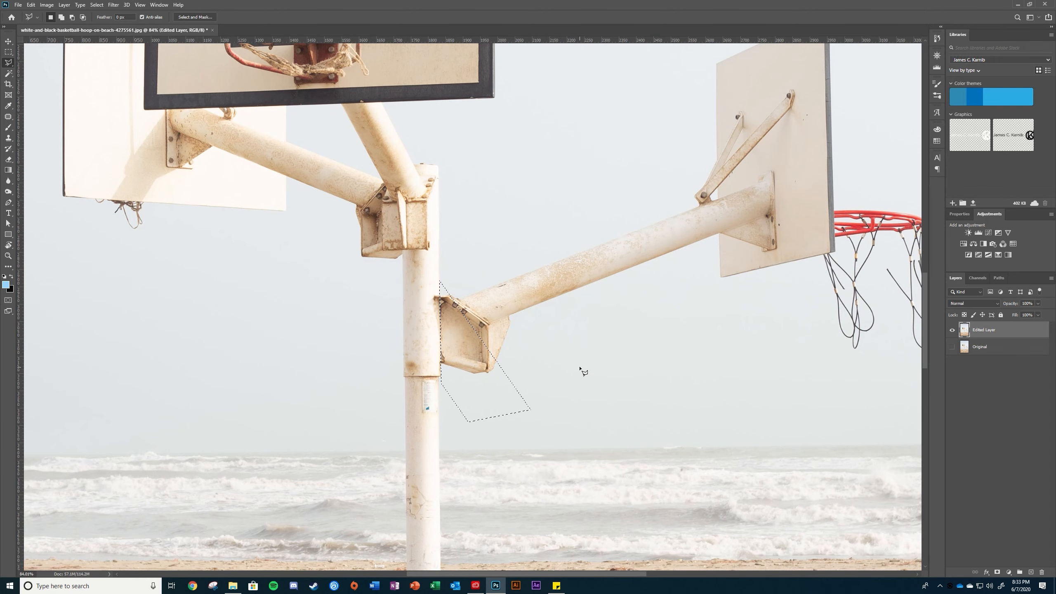
Add the right-hand hoop's arm, backboard, rim and net to the selection with a loose polygonal outline.
{"action": "left_click_drag", "start_coordinate": [568, 342], "coordinate": [426, 347]}
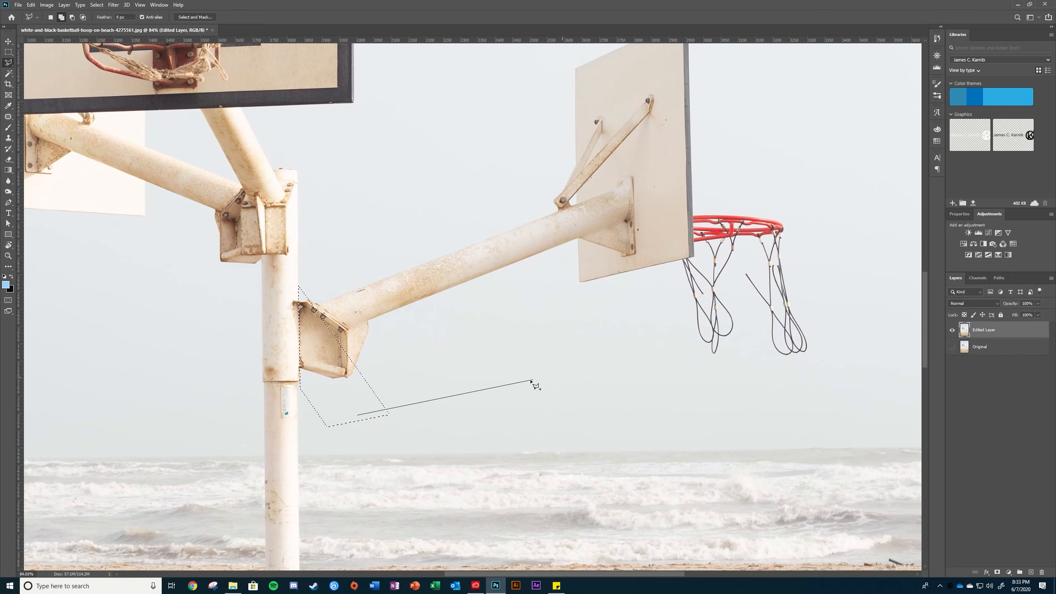
{"action": "left_click", "coordinate": [535, 364]}
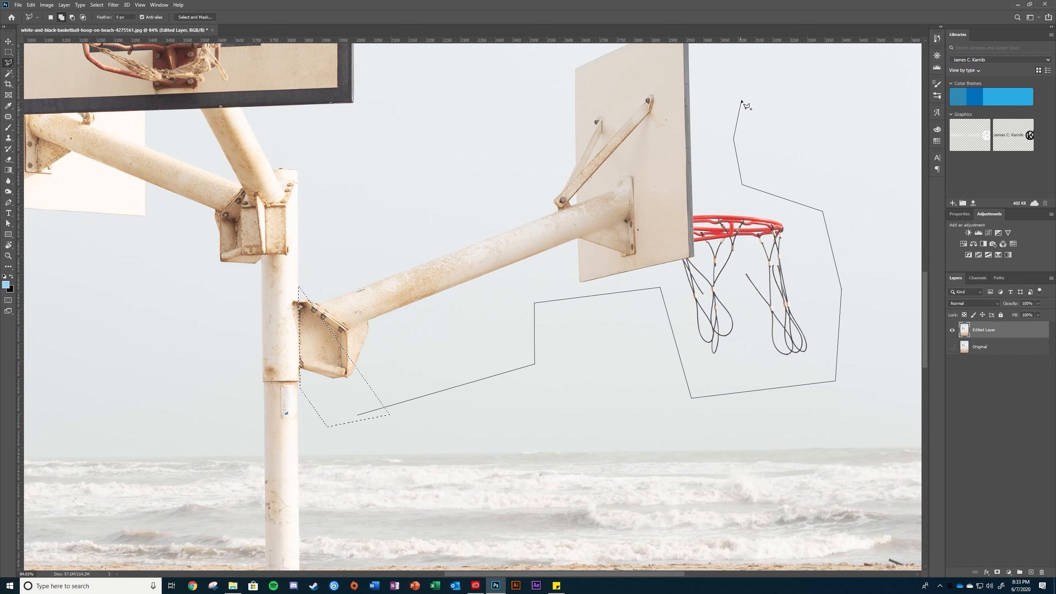
{"action": "scroll", "coordinate": [742, 133], "scroll_direction": "up", "scroll_amount": 3}
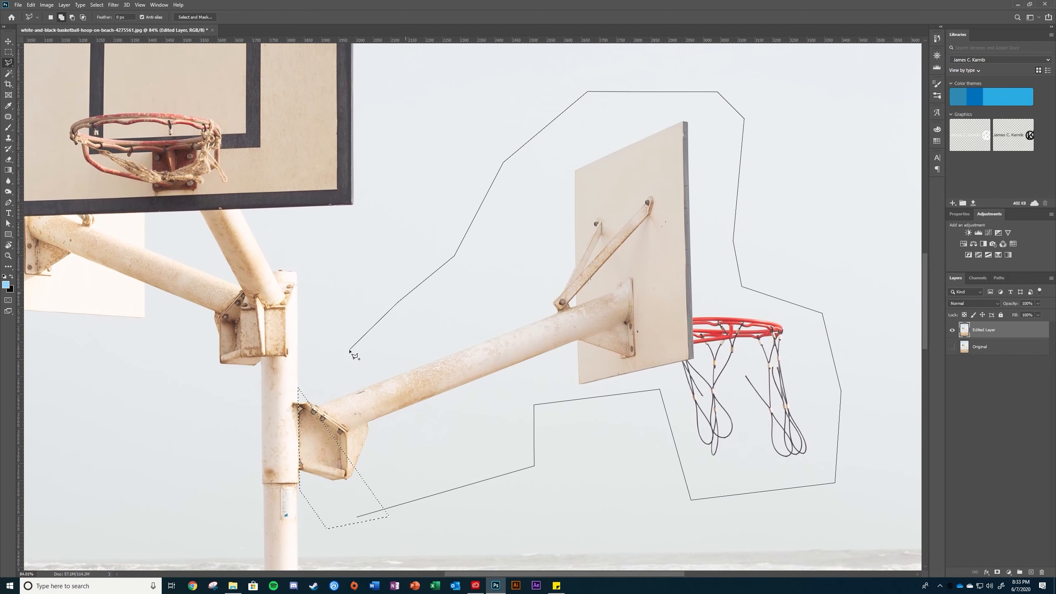
{"action": "left_click", "coordinate": [307, 402]}
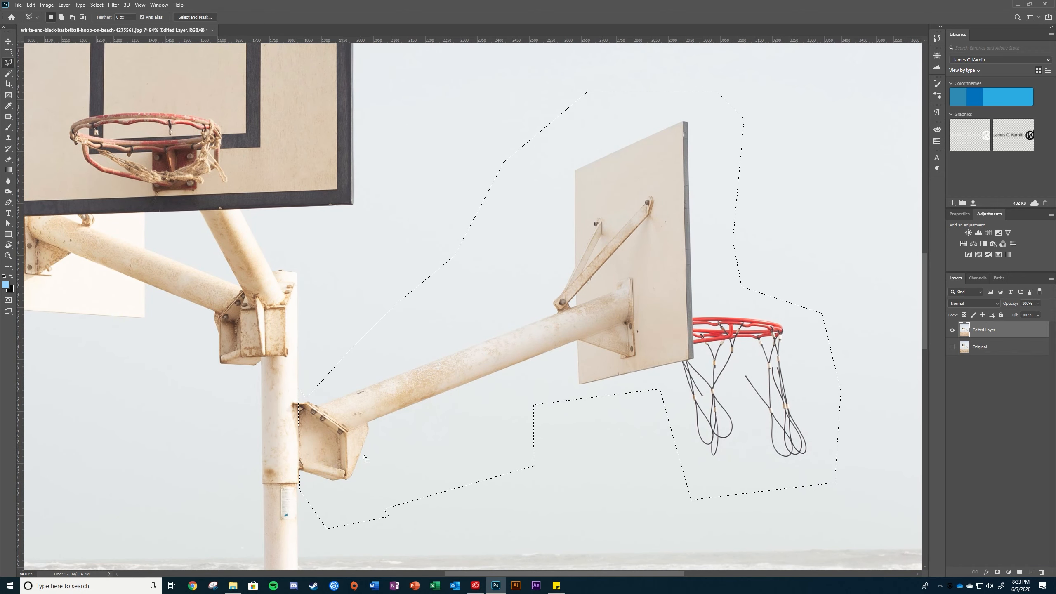
Examine the selection around the right-hand hoop and its edge along the pole.
{"action": "scroll", "coordinate": [382, 448], "scroll_direction": "down", "scroll_amount": 2}
{"action": "scroll", "coordinate": [383, 450], "scroll_direction": "up", "scroll_amount": 3}
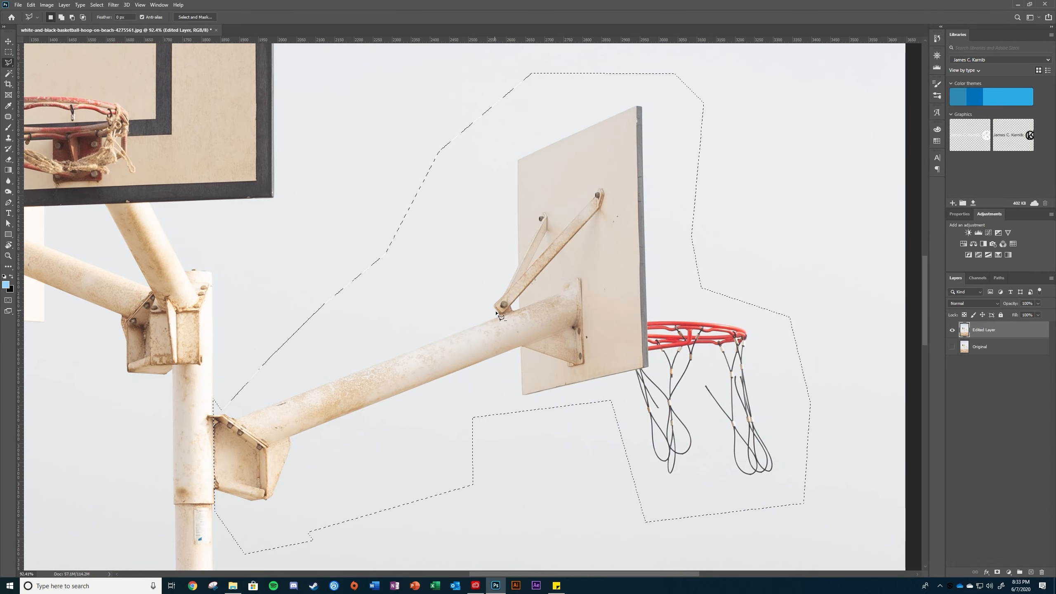
{"action": "scroll", "coordinate": [526, 318], "scroll_direction": "down", "scroll_amount": 3}
{"action": "scroll", "coordinate": [567, 280], "scroll_direction": "up", "scroll_amount": 2}
{"action": "left_click_drag", "start_coordinate": [566, 281], "coordinate": [526, 297]}
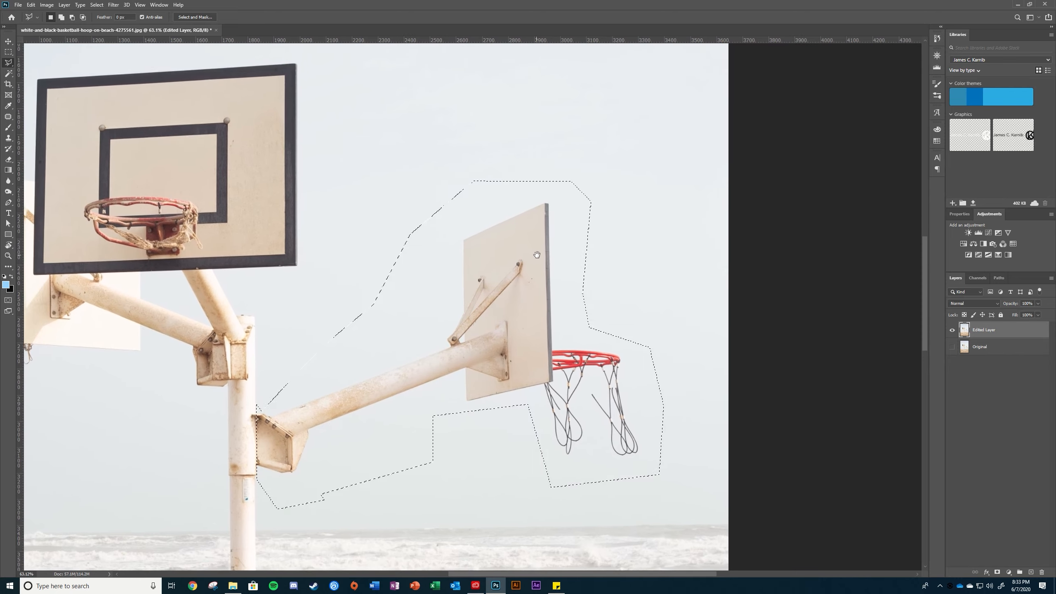
{"action": "left_click", "coordinate": [6, 142]}
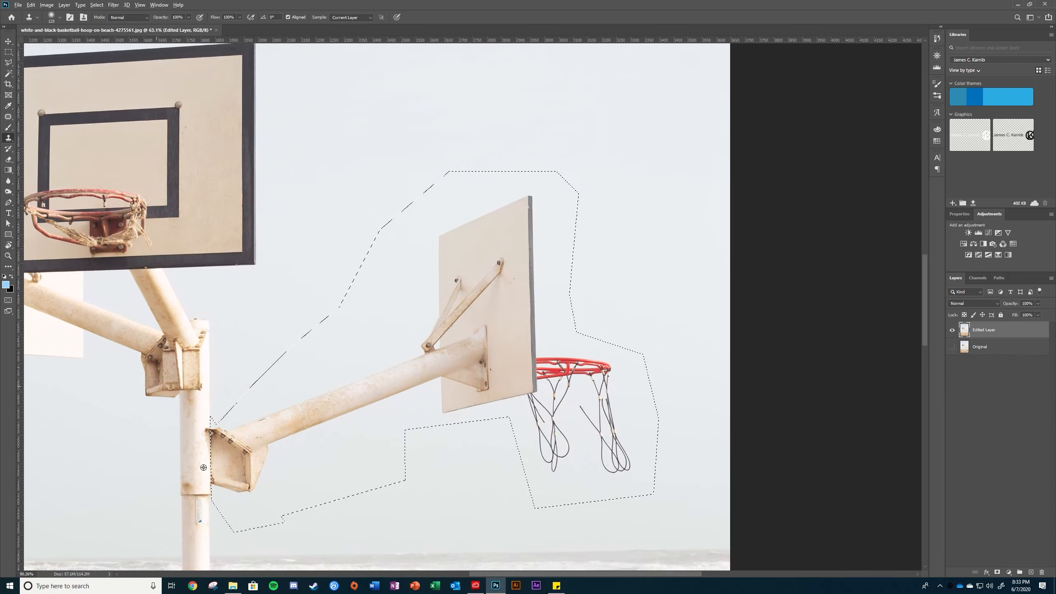
{"action": "scroll", "coordinate": [243, 387], "scroll_direction": "up", "scroll_amount": 4}
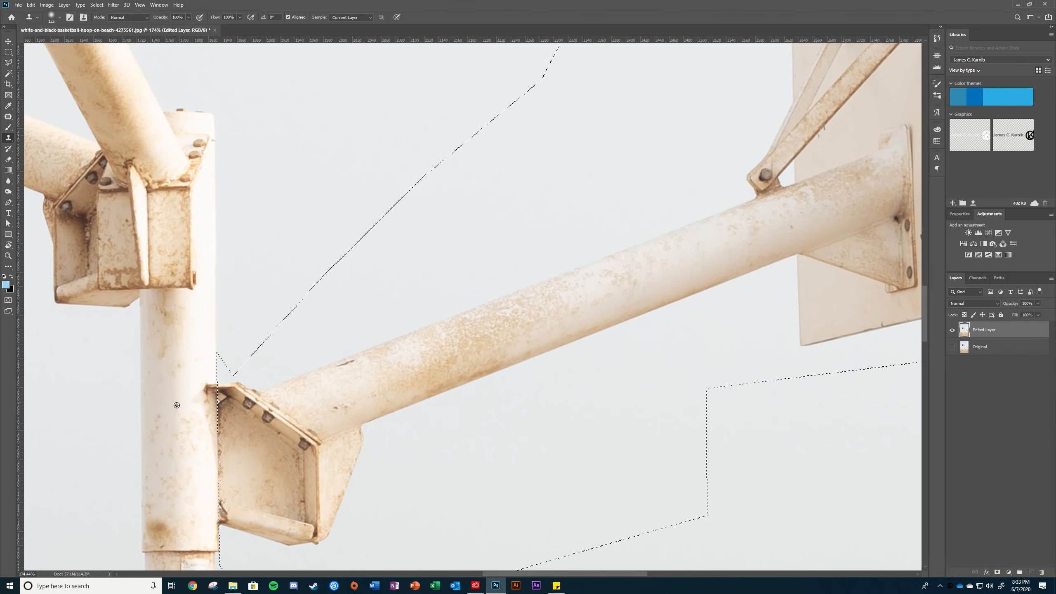
{"action": "scroll", "coordinate": [232, 438], "scroll_direction": "down", "scroll_amount": 4}
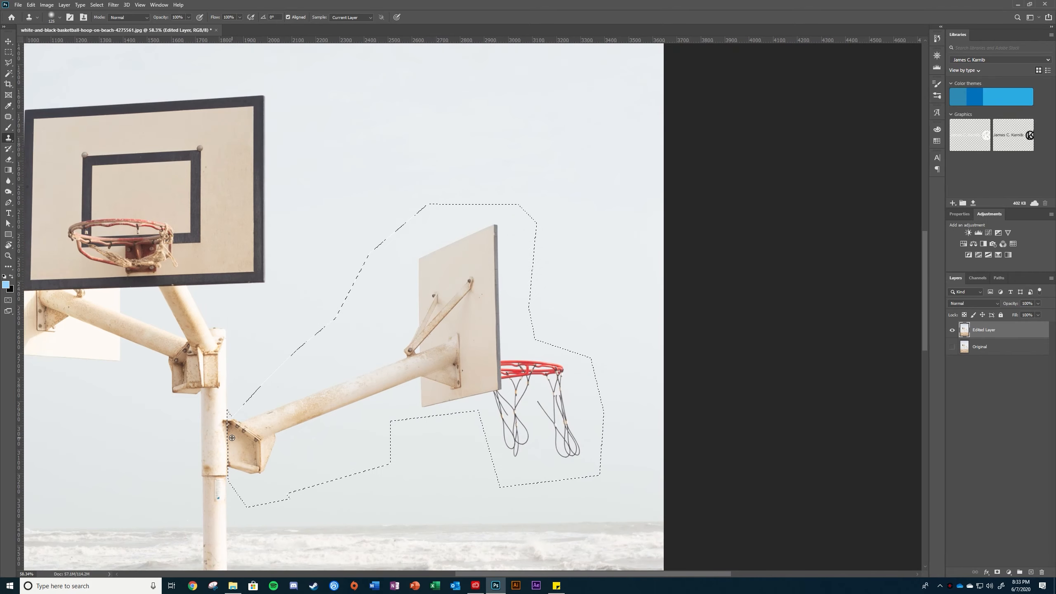
Try to replace the selected right-hand hoop with sky from higher in the photo using the Patch tool, and undo it.
{"action": "left_click", "coordinate": [8, 117]}
{"action": "scroll", "coordinate": [361, 318], "scroll_direction": "down", "scroll_amount": 2}
{"action": "left_click_drag", "start_coordinate": [418, 338], "coordinate": [291, 50]}
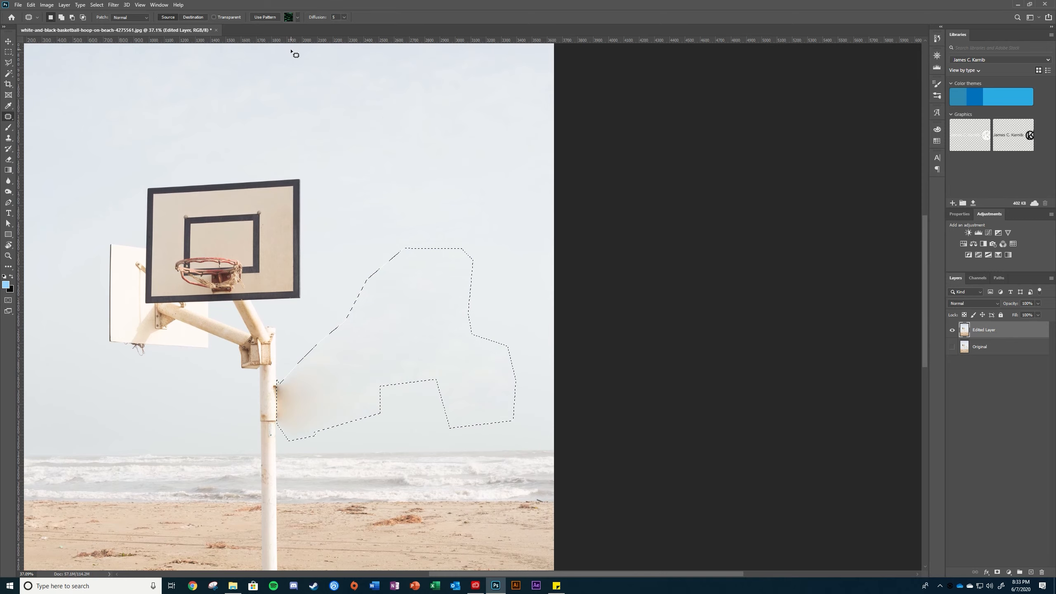
{"action": "scroll", "coordinate": [292, 404], "scroll_direction": "up", "scroll_amount": 5}
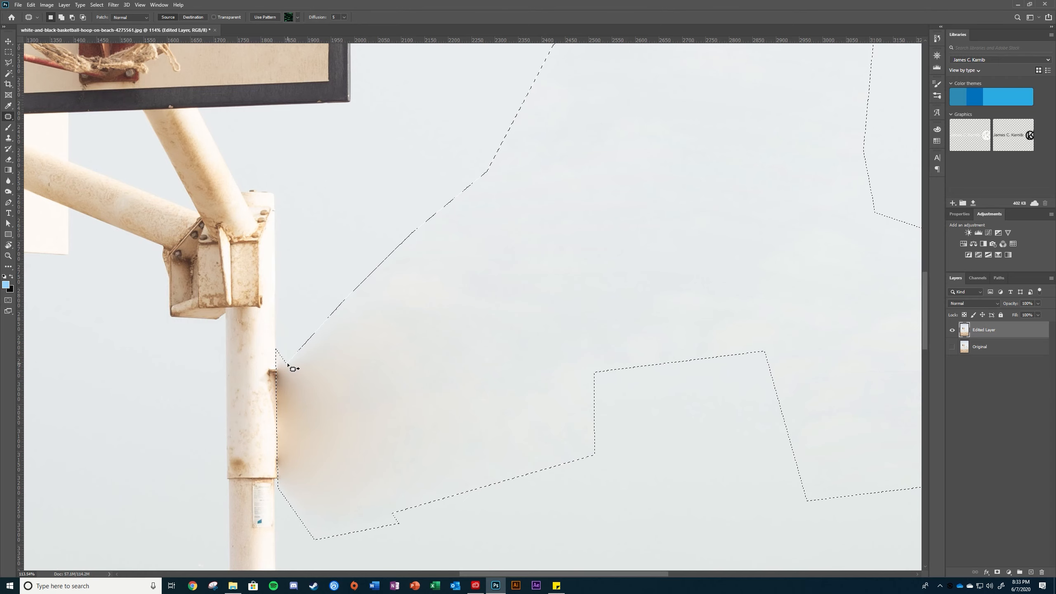
{"action": "key", "text": "ctrl+z"}
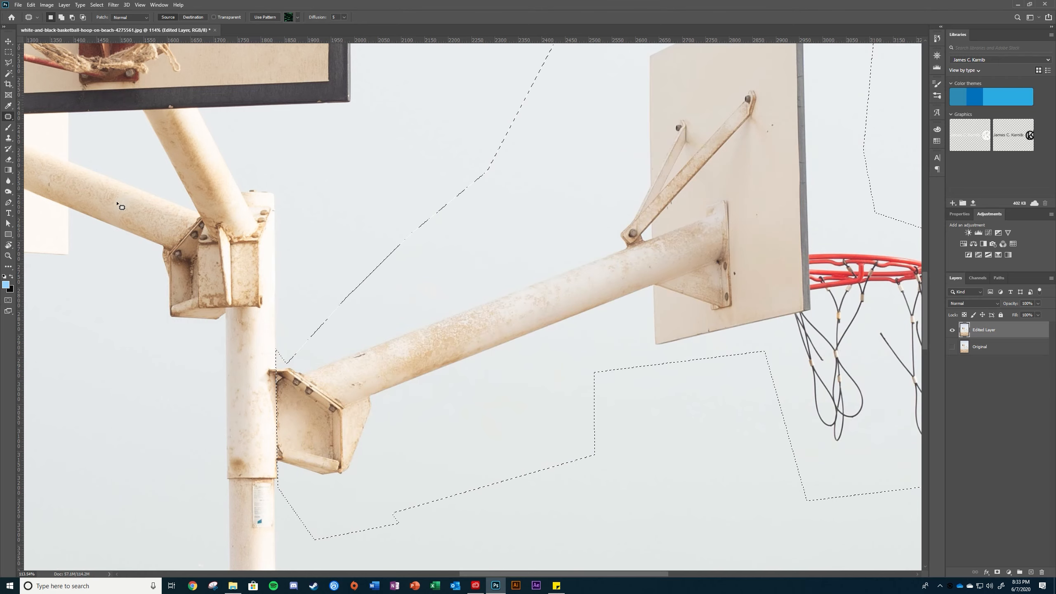
Enlarge the Clone Stamp brush and clone sky from the right within the selection over the rim, the outer net and the backboard's right edge.
{"action": "left_click", "coordinate": [8, 137]}
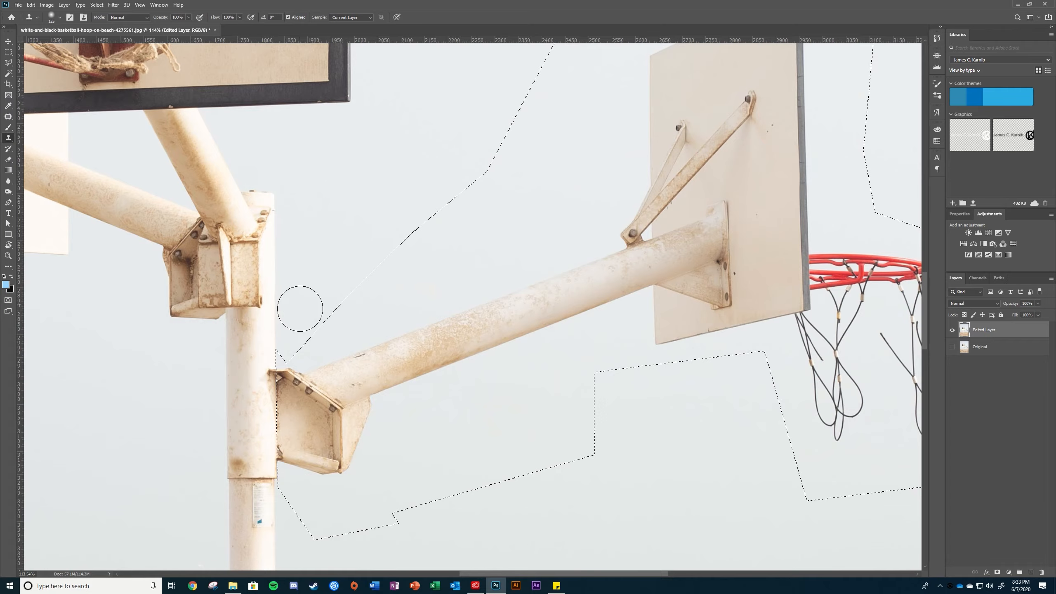
{"action": "scroll", "coordinate": [269, 343], "scroll_direction": "down", "scroll_amount": 2}
{"action": "scroll", "coordinate": [270, 343], "scroll_direction": "down", "scroll_amount": 2}
{"action": "scroll", "coordinate": [281, 366], "scroll_direction": "up", "scroll_amount": 2}
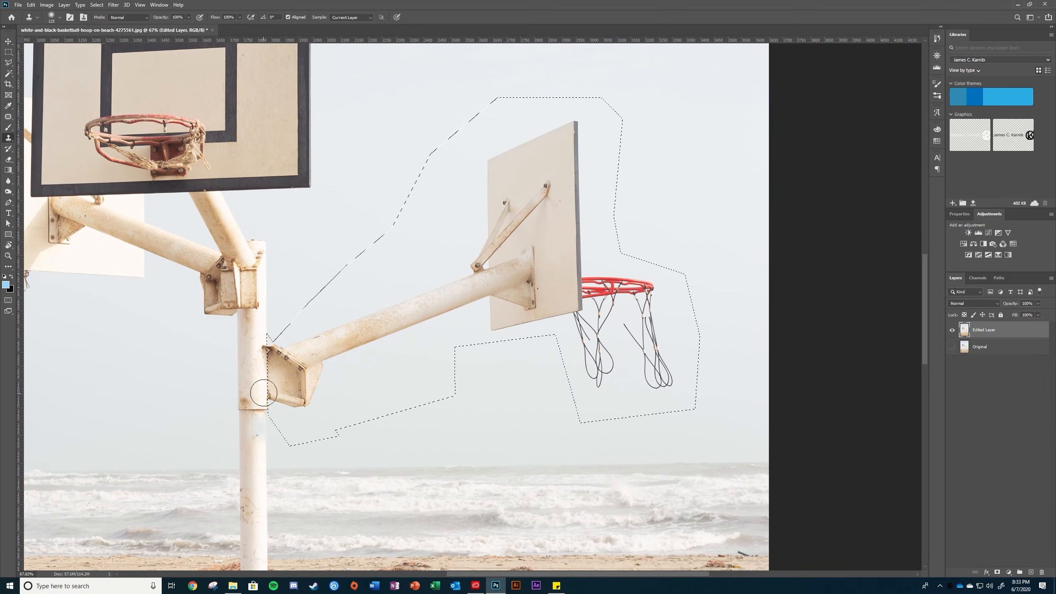
{"action": "scroll", "coordinate": [353, 420], "scroll_direction": "down", "scroll_amount": 2}
{"action": "scroll", "coordinate": [428, 259], "scroll_direction": "up", "scroll_amount": 1}
{"action": "scroll", "coordinate": [499, 276], "scroll_direction": "down", "scroll_amount": 4}
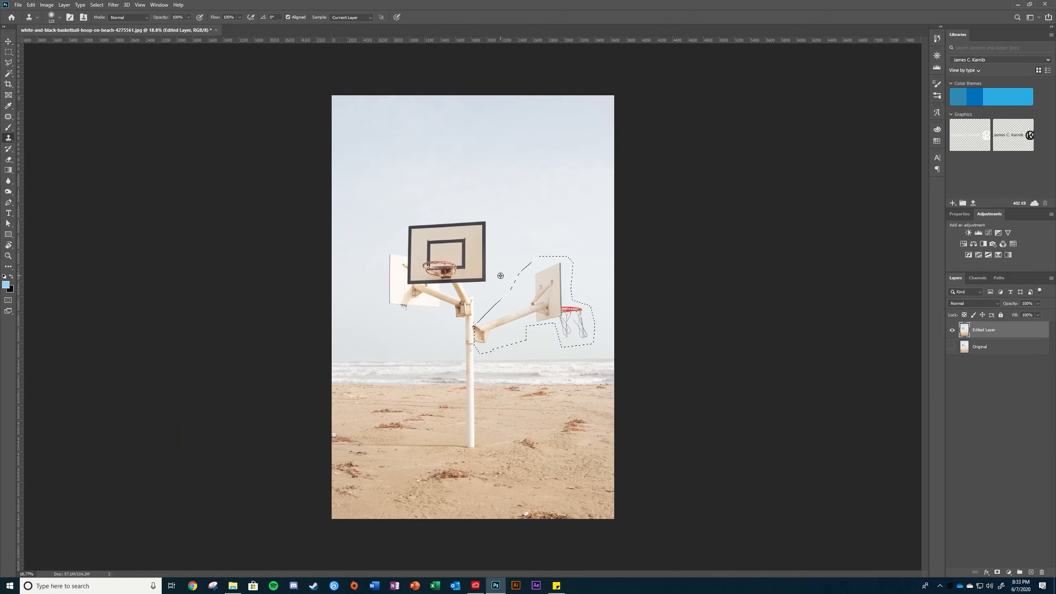
{"action": "scroll", "coordinate": [500, 276], "scroll_direction": "up", "scroll_amount": 3}
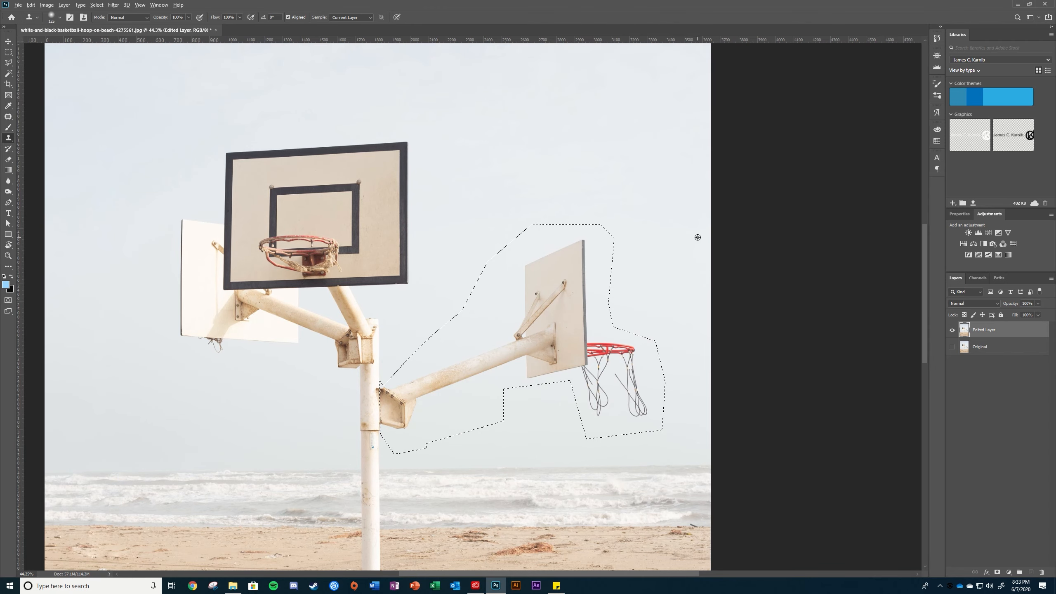
{"action": "scroll", "coordinate": [682, 266], "scroll_direction": "up", "scroll_amount": 3}
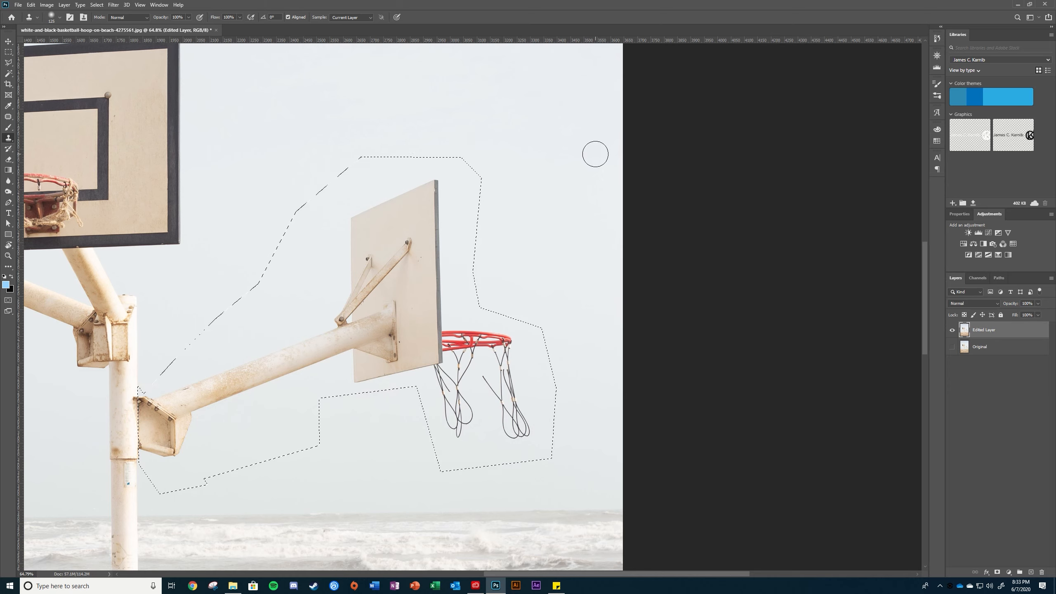
{"action": "key", "text": "bracketright"}
{"action": "key", "text": "bracketright"}
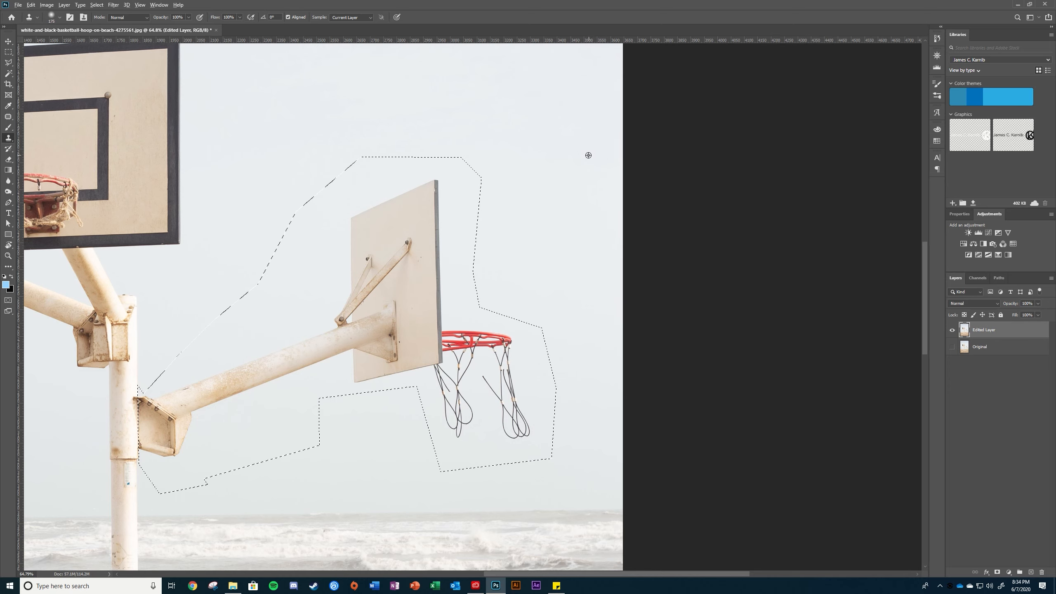
{"action": "left_click", "coordinate": [588, 153], "text": "alt"}
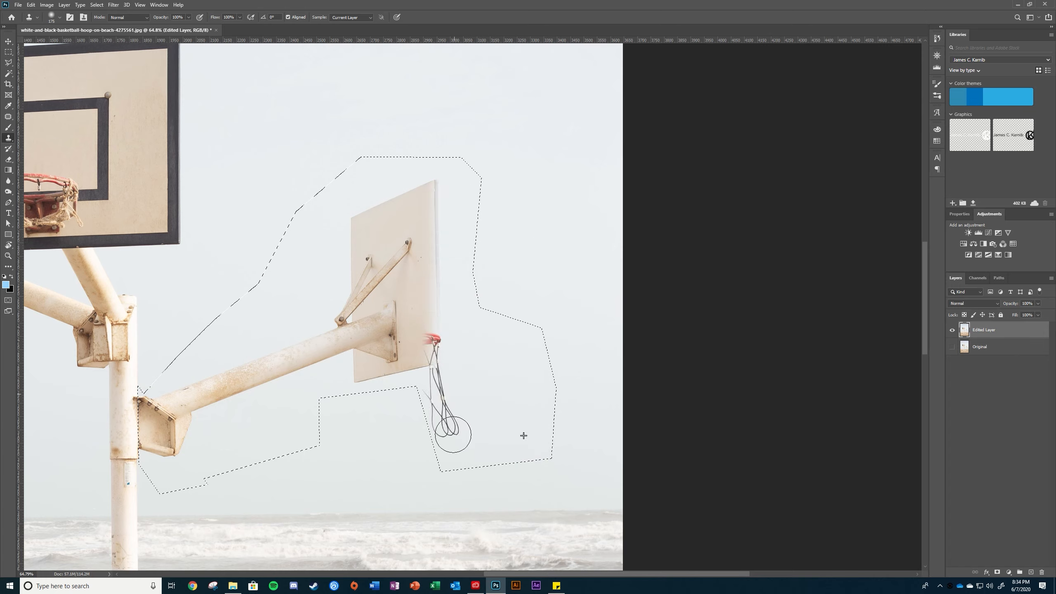
{"action": "left_click_drag", "start_coordinate": [427, 333], "coordinate": [435, 180]}
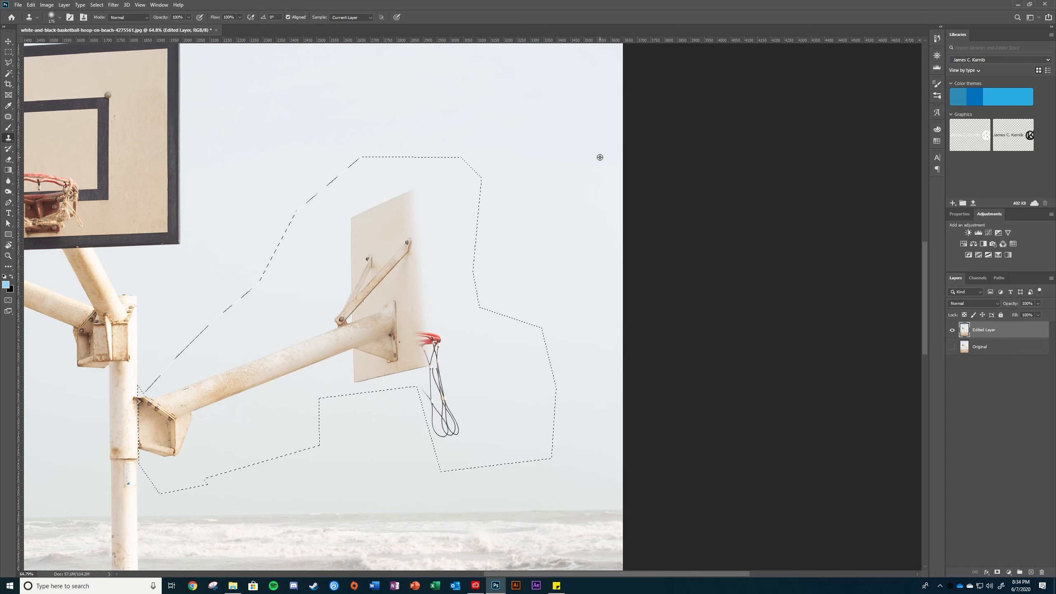
Resample the sky and clone it over the remaining net, the backboard and the outer part of the arm.
{"action": "left_click", "coordinate": [599, 157], "text": "alt"}
{"action": "mouse_move", "coordinate": [461, 176]}
{"action": "left_mouse_down"}
{"action": "mouse_move", "coordinate": [449, 470]}
{"action": "mouse_move", "coordinate": [405, 192]}
{"action": "mouse_move", "coordinate": [409, 396]}
{"action": "mouse_move", "coordinate": [399, 260]}
{"action": "mouse_move", "coordinate": [383, 210]}
{"action": "mouse_move", "coordinate": [376, 403]}
{"action": "left_mouse_up"}
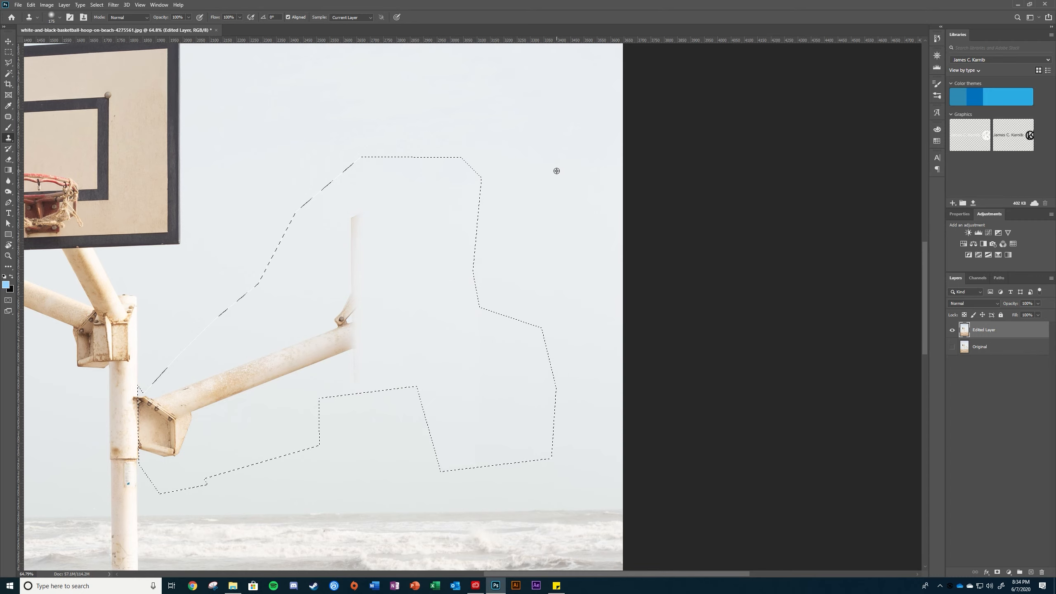
{"action": "mouse_move", "coordinate": [363, 201]}
{"action": "left_mouse_down"}
{"action": "mouse_move", "coordinate": [361, 253]}
{"action": "mouse_move", "coordinate": [309, 401]}
{"action": "left_mouse_up"}
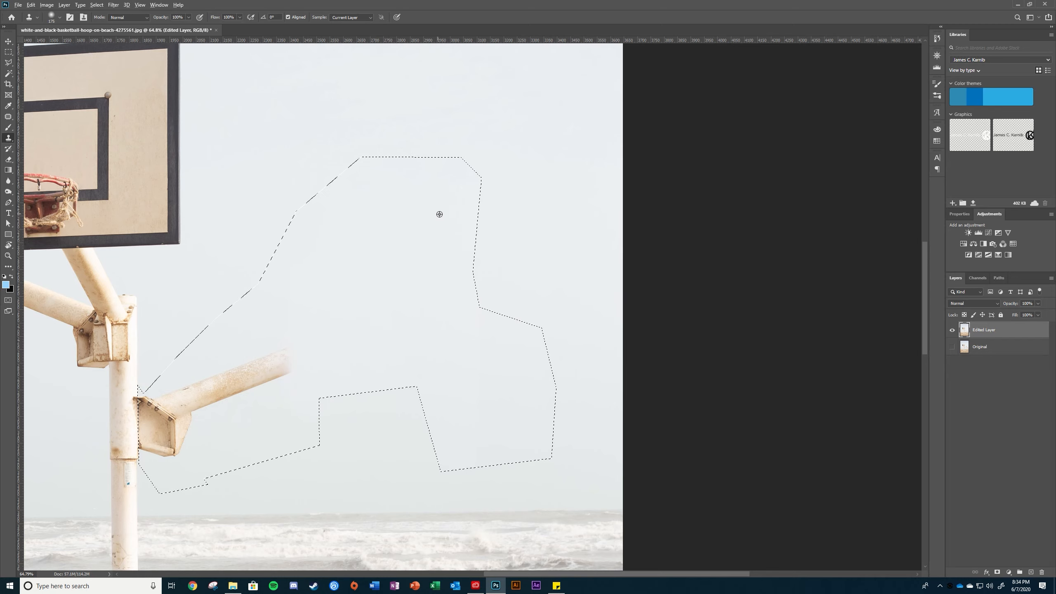
Clone sky over the rest of the arm and its bracket up to the pole, and clear the selection.
{"action": "mouse_move", "coordinate": [299, 375]}
{"action": "left_mouse_down"}
{"action": "mouse_move", "coordinate": [241, 325]}
{"action": "mouse_move", "coordinate": [212, 424]}
{"action": "mouse_move", "coordinate": [187, 337]}
{"action": "left_mouse_up"}
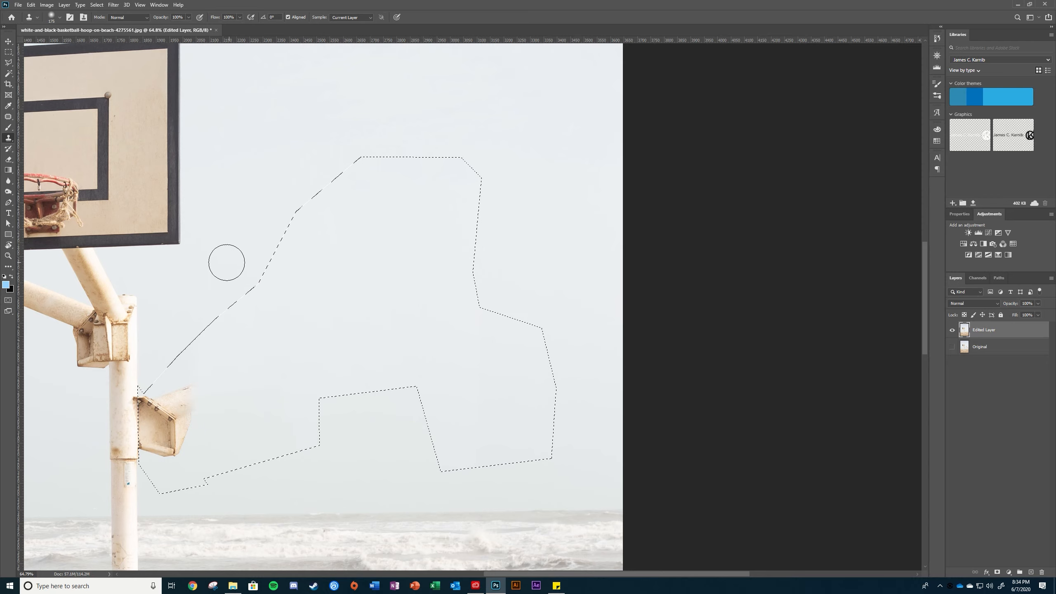
{"action": "mouse_move", "coordinate": [202, 445]}
{"action": "left_mouse_down"}
{"action": "mouse_move", "coordinate": [188, 382]}
{"action": "mouse_move", "coordinate": [171, 440]}
{"action": "mouse_move", "coordinate": [150, 414]}
{"action": "mouse_move", "coordinate": [143, 446]}
{"action": "left_mouse_up"}
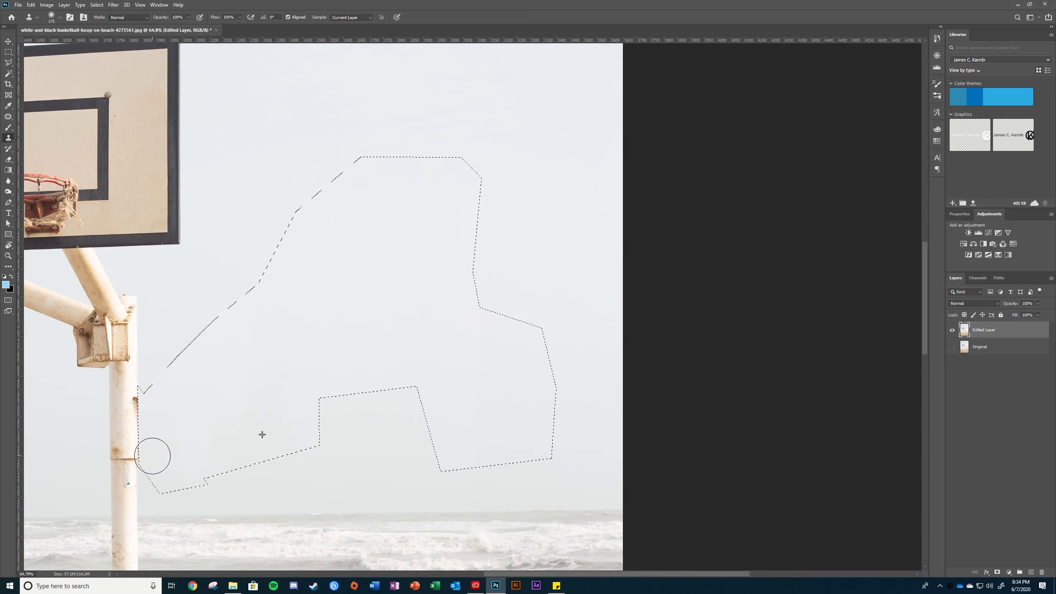
{"action": "key", "text": "ctrl+d"}
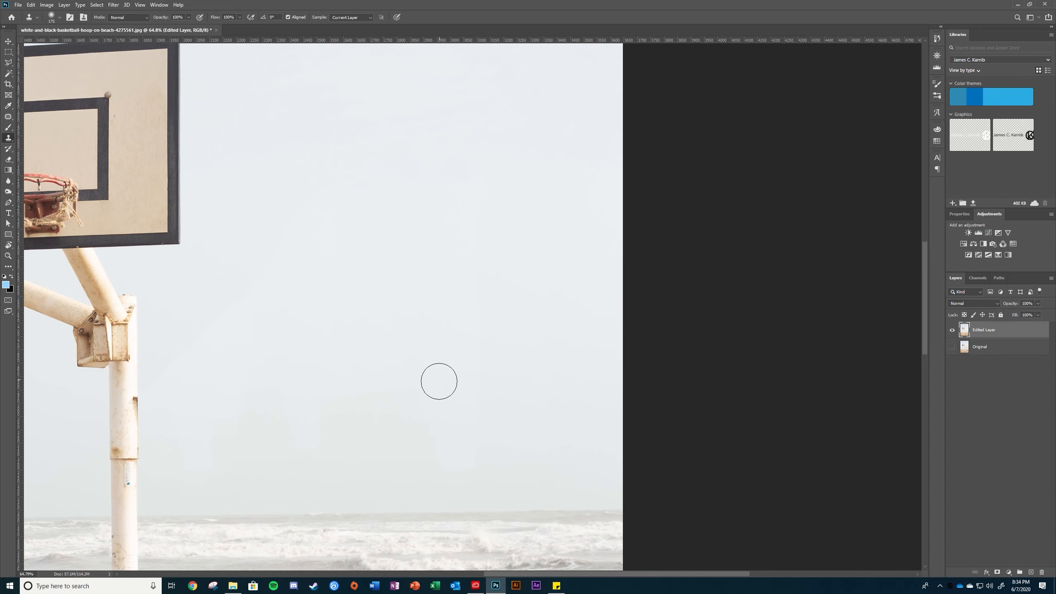
Clone sky along the diagonal seam between the removed hoop's area and the pole.
{"action": "scroll", "coordinate": [412, 391], "scroll_direction": "down", "scroll_amount": 5}
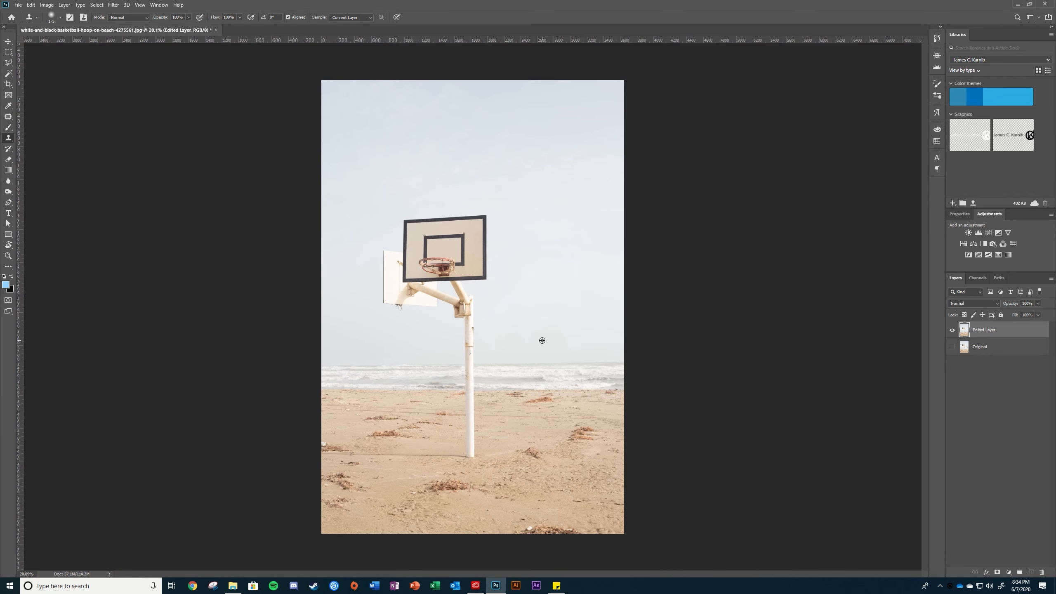
{"action": "scroll", "coordinate": [542, 337], "scroll_direction": "up", "scroll_amount": 3}
{"action": "scroll", "coordinate": [480, 347], "scroll_direction": "up", "scroll_amount": 3}
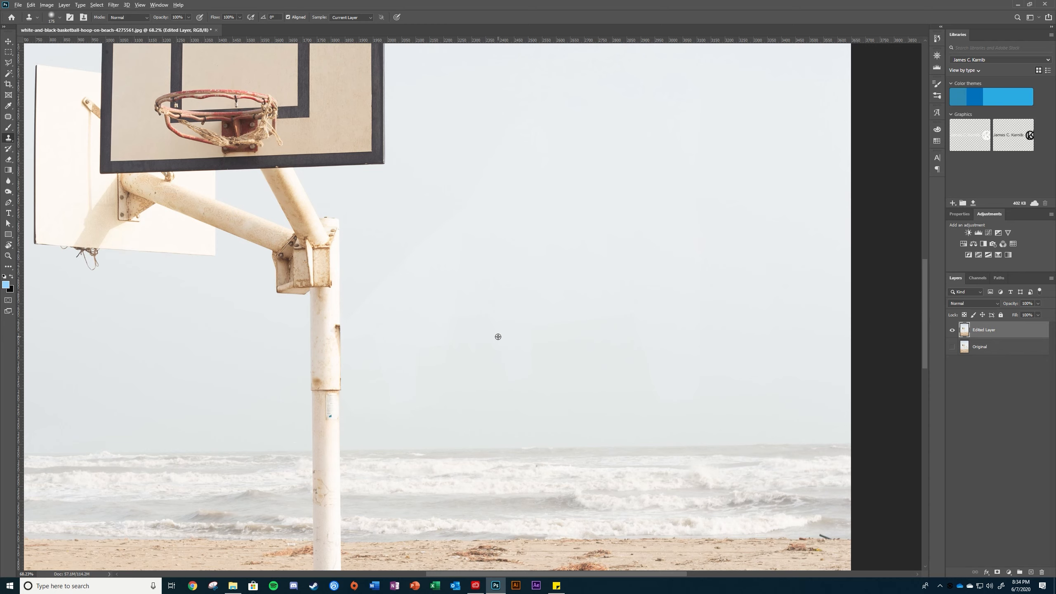
{"action": "scroll", "coordinate": [497, 336], "scroll_direction": "down", "scroll_amount": 4}
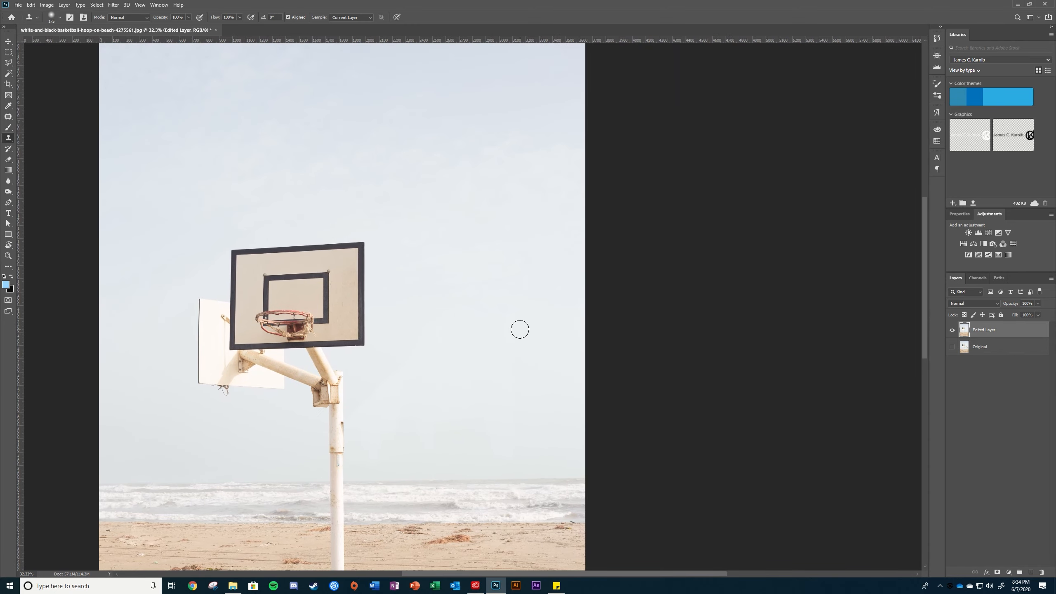
{"action": "scroll", "coordinate": [520, 329], "scroll_direction": "up", "scroll_amount": 4}
{"action": "scroll", "coordinate": [401, 356], "scroll_direction": "up", "scroll_amount": 2}
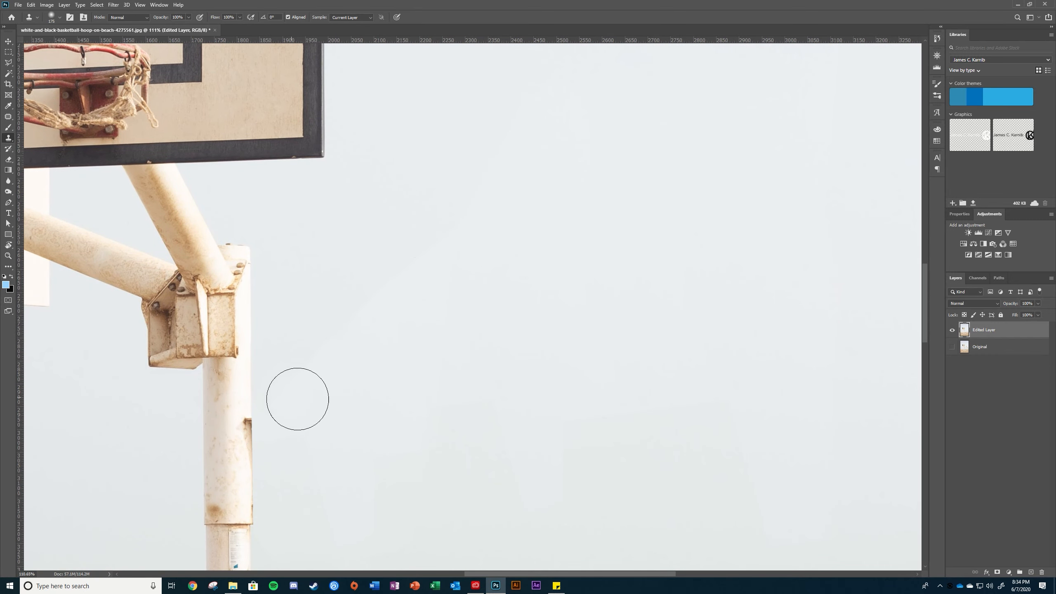
{"action": "mouse_move", "coordinate": [463, 222]}
{"action": "left_mouse_down"}
{"action": "mouse_move", "coordinate": [376, 302]}
{"action": "mouse_move", "coordinate": [418, 241]}
{"action": "mouse_move", "coordinate": [334, 367]}
{"action": "mouse_move", "coordinate": [334, 339]}
{"action": "mouse_move", "coordinate": [309, 376]}
{"action": "mouse_move", "coordinate": [308, 412]}
{"action": "left_mouse_up"}
Enlarge the Clone Stamp brush, sample clean sky and paint it over the uneven area to the right of the main backboard.
{"action": "scroll", "coordinate": [426, 375], "scroll_direction": "down", "scroll_amount": 3}
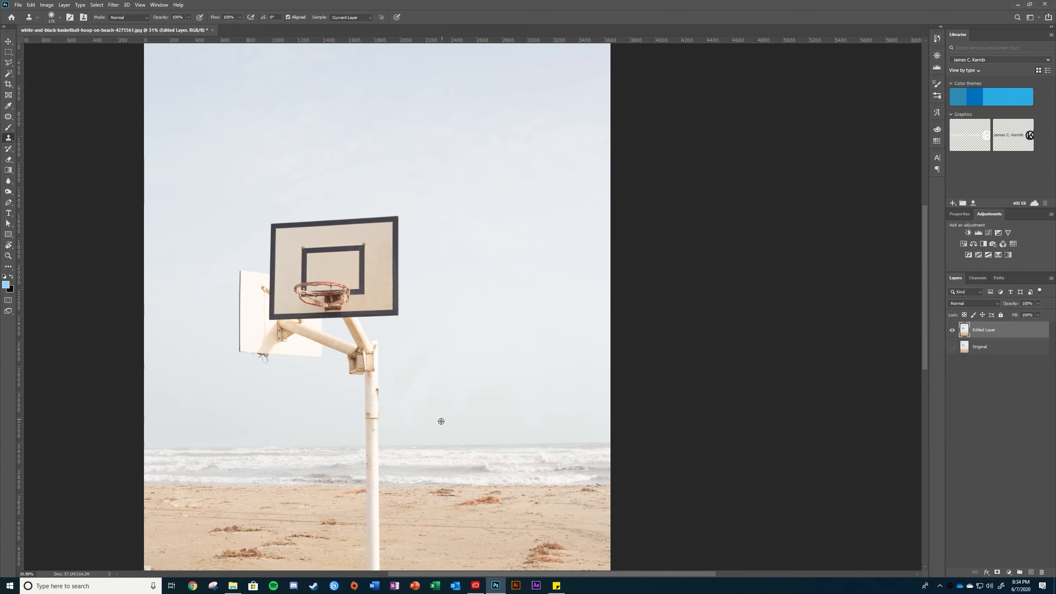
{"action": "scroll", "coordinate": [488, 429], "scroll_direction": "up", "scroll_amount": 3}
{"action": "scroll", "coordinate": [483, 425], "scroll_direction": "up", "scroll_amount": 1}
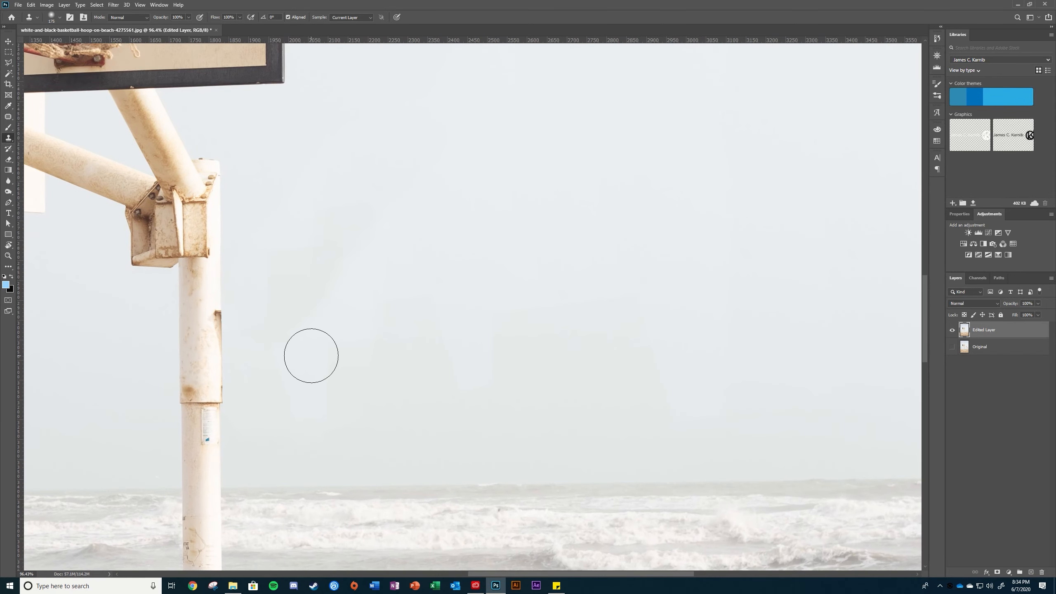
{"action": "scroll", "coordinate": [360, 410], "scroll_direction": "down", "scroll_amount": 3}
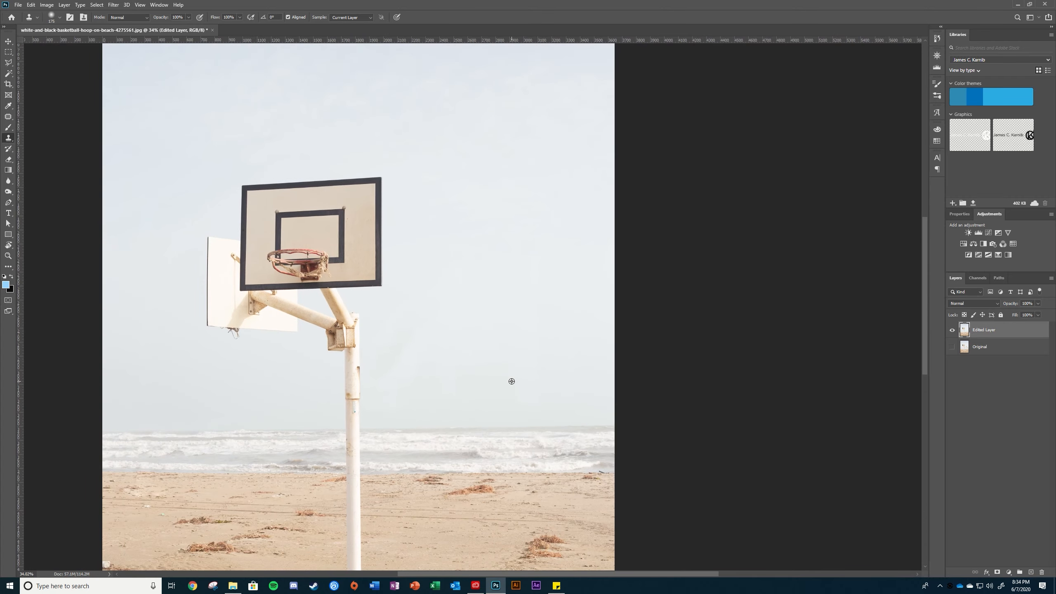
{"action": "scroll", "coordinate": [454, 358], "scroll_direction": "up", "scroll_amount": 2}
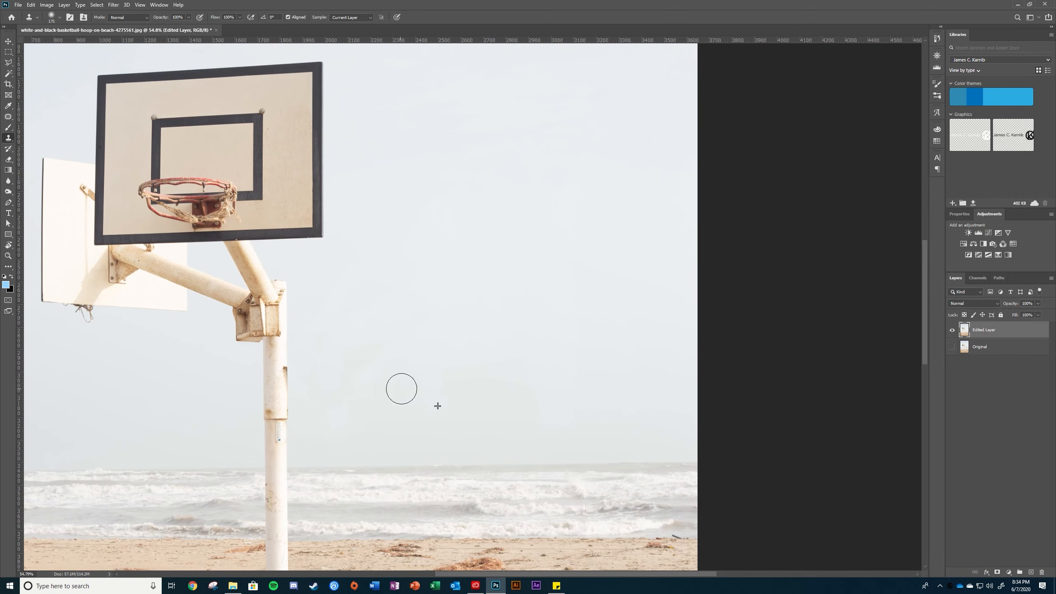
{"action": "key", "text": "bracketright"}
{"action": "left_click_drag", "start_coordinate": [498, 320], "coordinate": [460, 400]}
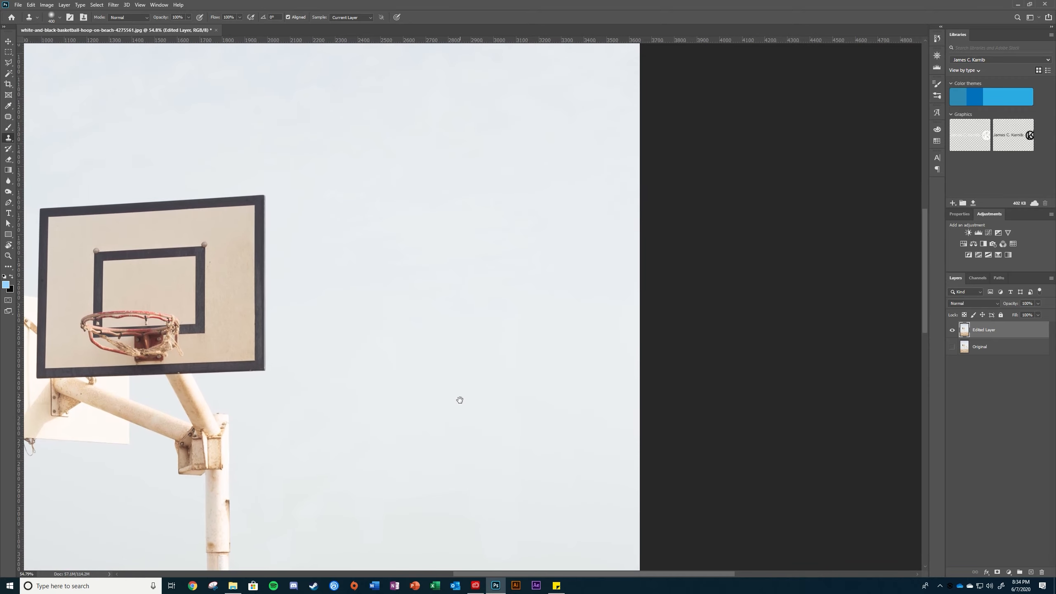
{"action": "left_click", "coordinate": [414, 367], "text": "alt"}
{"action": "mouse_move", "coordinate": [391, 212]}
{"action": "left_mouse_down"}
{"action": "mouse_move", "coordinate": [611, 248]}
{"action": "mouse_move", "coordinate": [474, 248]}
{"action": "left_mouse_up"}
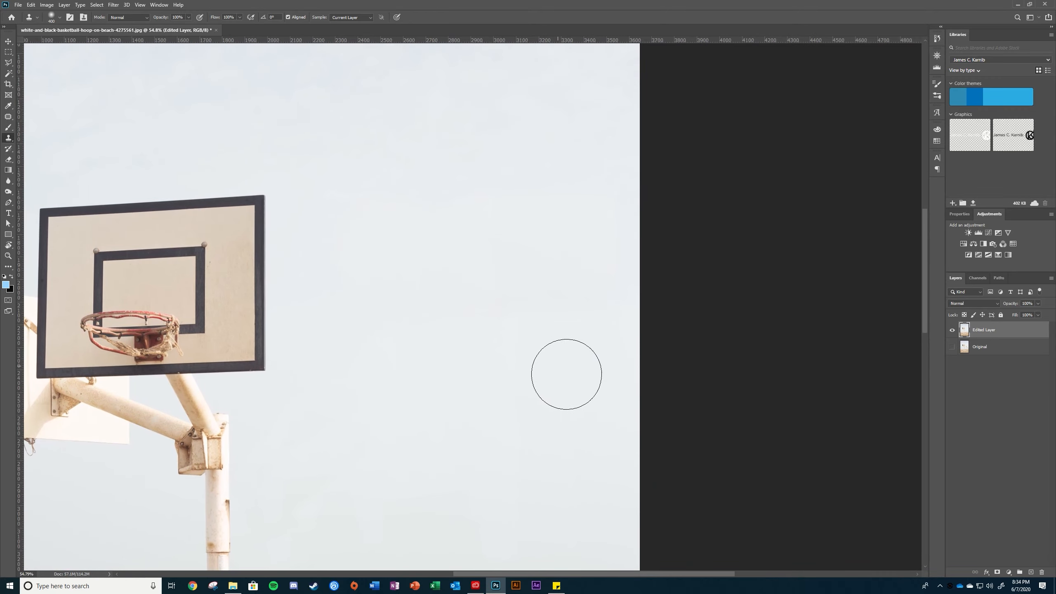
Sample sky from higher in the photo and clone it over the patchy tones beside the main backboard.
{"action": "left_click", "coordinate": [404, 110], "text": "alt"}
{"action": "left_click_drag", "start_coordinate": [325, 150], "coordinate": [335, 330]}
{"action": "scroll", "coordinate": [417, 436], "scroll_direction": "down", "scroll_amount": 3}
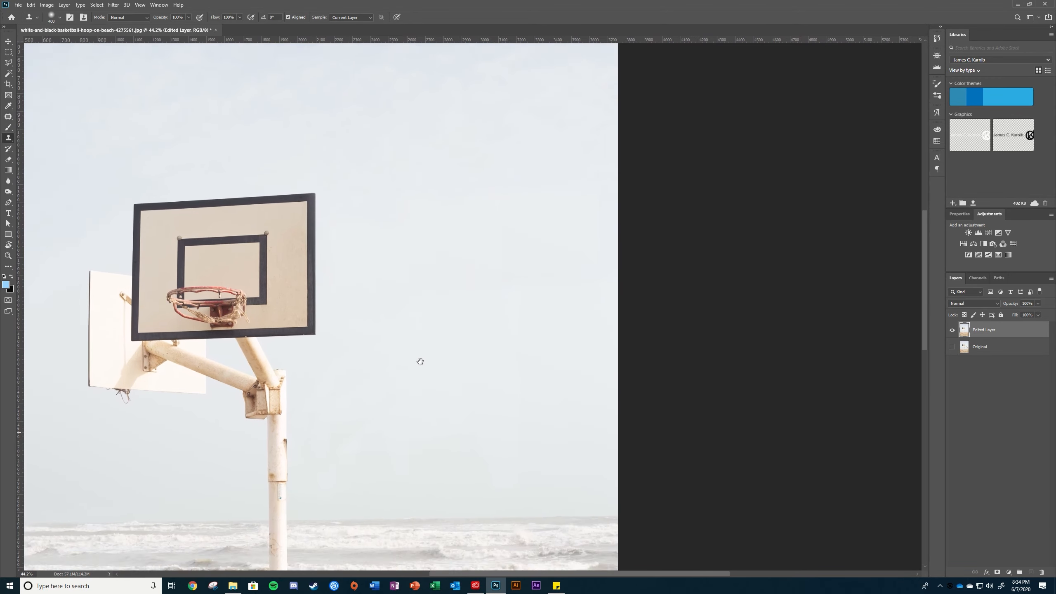
{"action": "scroll", "coordinate": [420, 361], "scroll_direction": "up", "scroll_amount": 2}
{"action": "scroll", "coordinate": [459, 309], "scroll_direction": "up", "scroll_amount": 3}
{"action": "scroll", "coordinate": [566, 344], "scroll_direction": "up", "scroll_amount": 2}
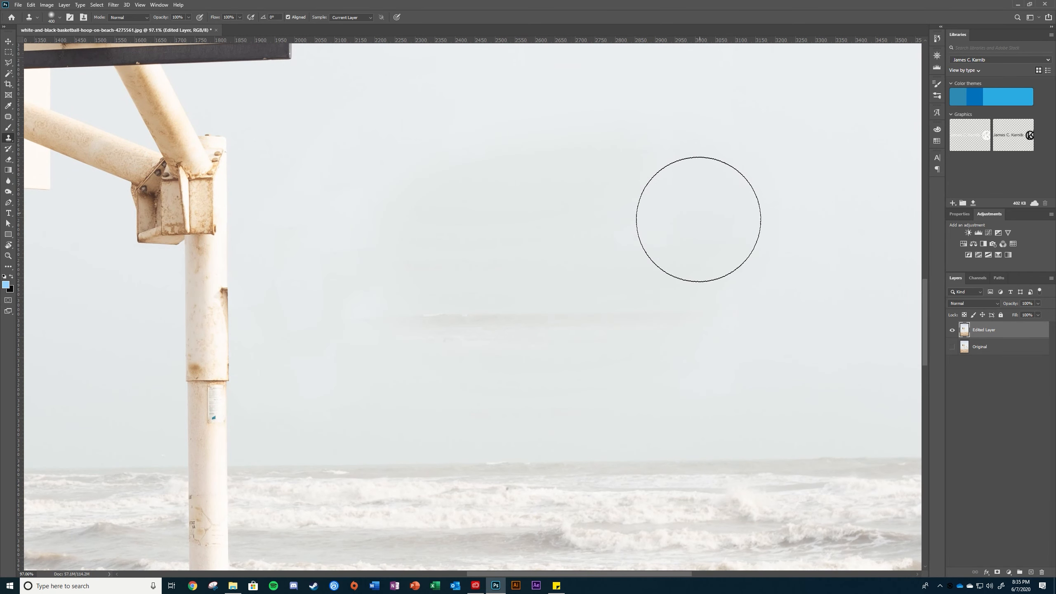
Clone freshly sampled sky over the grey patch and the duplicated horizon streak above the sea.
{"action": "left_click", "coordinate": [555, 146], "text": "alt"}
{"action": "mouse_move", "coordinate": [534, 249]}
{"action": "left_mouse_down"}
{"action": "mouse_move", "coordinate": [653, 224]}
{"action": "mouse_move", "coordinate": [563, 195]}
{"action": "left_mouse_up"}
{"action": "left_click", "coordinate": [596, 151], "text": "alt"}
{"action": "mouse_move", "coordinate": [482, 180]}
{"action": "left_mouse_down"}
{"action": "mouse_move", "coordinate": [360, 253]}
{"action": "mouse_move", "coordinate": [423, 260]}
{"action": "left_mouse_up"}
{"action": "scroll", "coordinate": [480, 276], "scroll_direction": "down", "scroll_amount": 6}
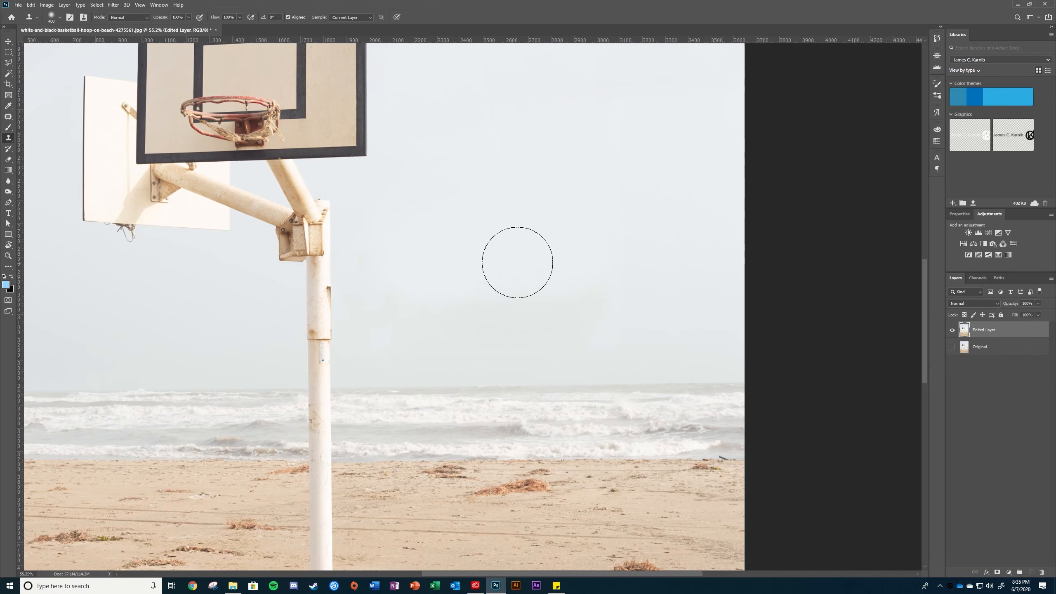
Blend more cloned sky into the area right of the pole and undo the stroke that painted over the pole.
{"action": "left_click_drag", "start_coordinate": [638, 193], "coordinate": [494, 269]}
{"action": "scroll", "coordinate": [334, 378], "scroll_direction": "up", "scroll_amount": 5}
{"action": "left_click_drag", "start_coordinate": [236, 377], "coordinate": [545, 320]}
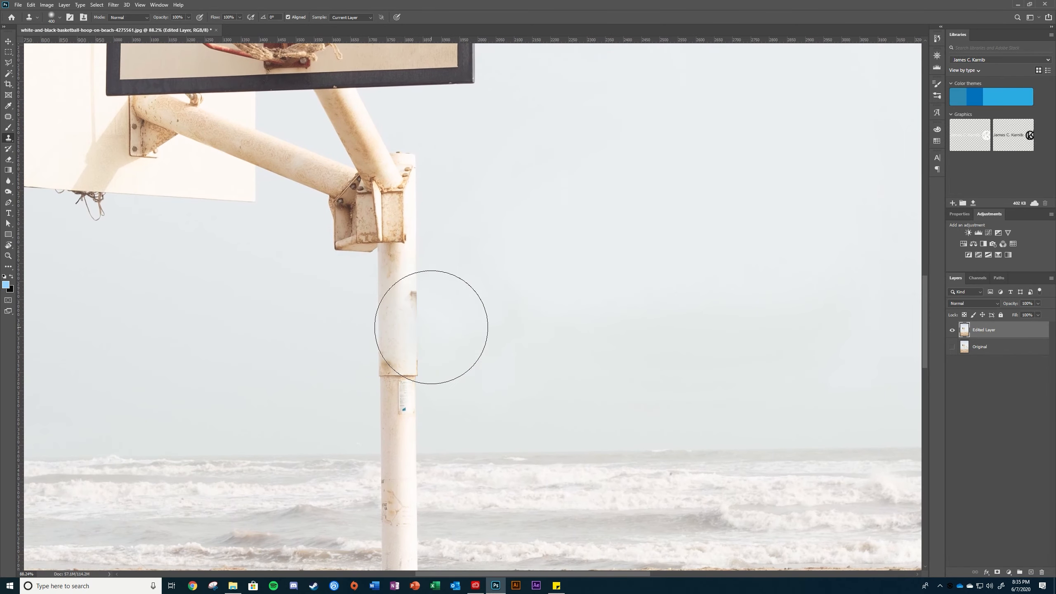
{"action": "scroll", "coordinate": [428, 316], "scroll_direction": "up", "scroll_amount": 6}
{"action": "left_click", "coordinate": [420, 284]}
{"action": "key", "text": "ctrl+z"}
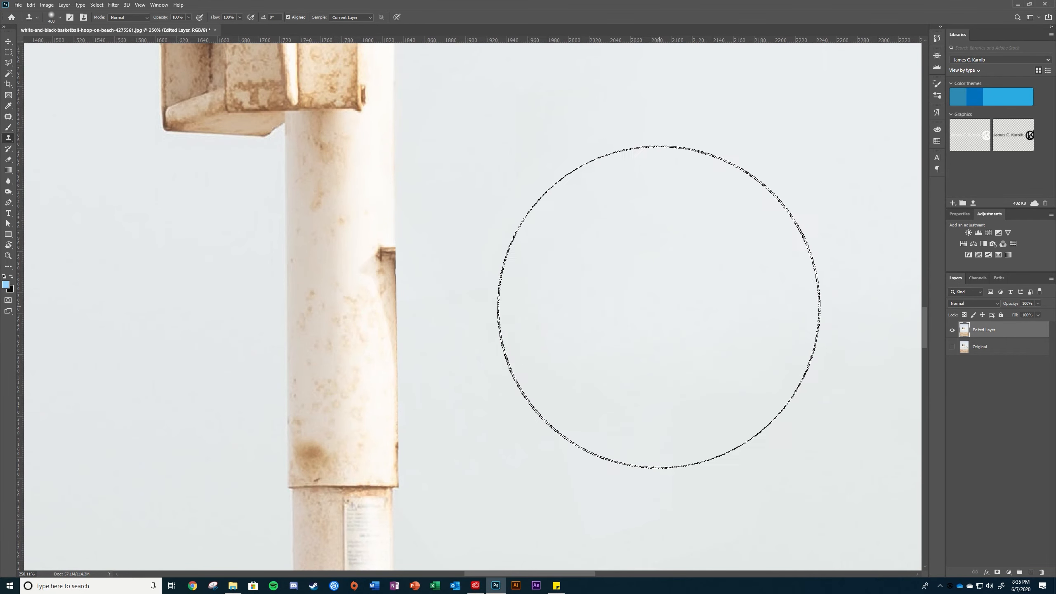
Shrink the Clone Stamp brush, try to cover the bracket remnant on the pole's right edge, and undo the stroke.
{"action": "key", "text": "bracketleft"}
{"action": "key", "text": "bracketleft"}
{"action": "key", "text": "bracketleft"}
{"action": "key", "text": "bracketleft"}
{"action": "key", "text": "bracketleft"}
{"action": "key", "text": "bracketleft"}
{"action": "key", "text": "bracketleft"}
{"action": "key", "text": "bracketleft"}
{"action": "key", "text": "bracketleft"}
{"action": "key", "text": "bracketleft"}
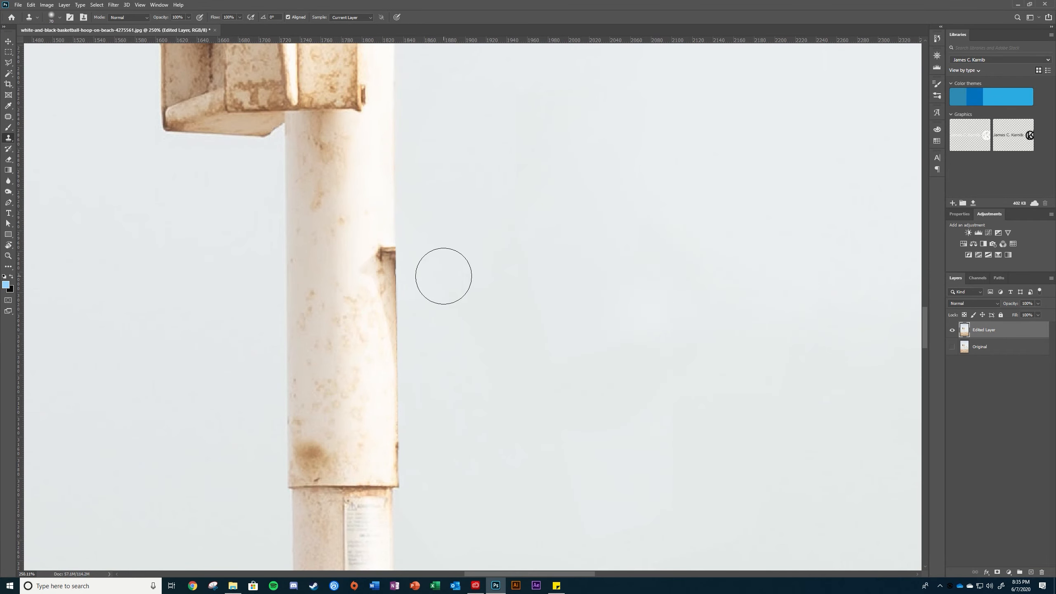
{"action": "left_click", "coordinate": [383, 265]}
{"action": "key", "text": "ctrl+z"}
Confine cloning to a rectangular selection of the pole's section, clone clean pole surface over the bracket remnant on its right edge, and deselect.
{"action": "key", "text": "m"}
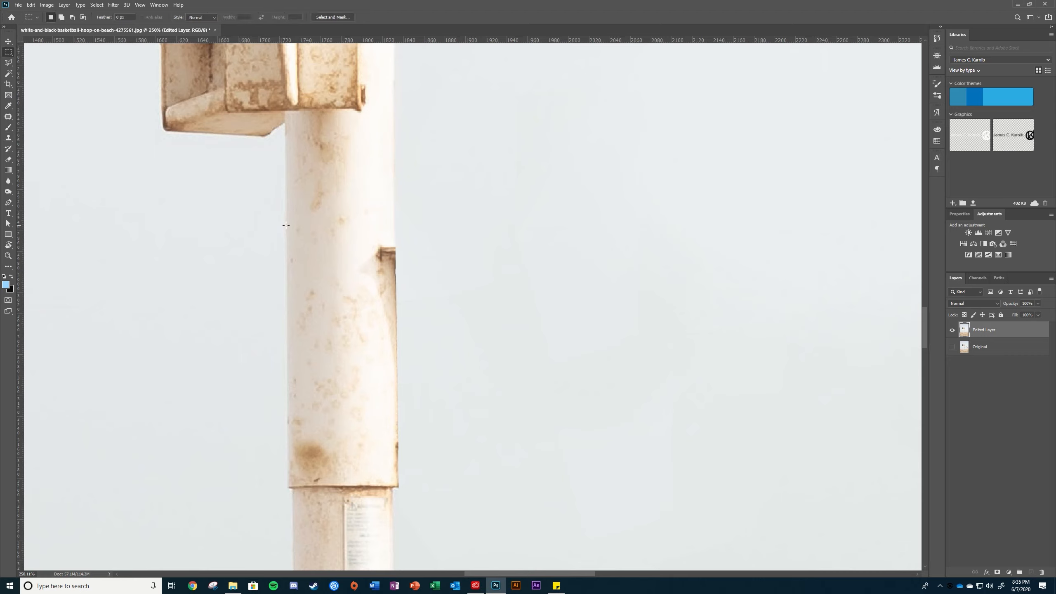
{"action": "left_click_drag", "start_coordinate": [286, 225], "coordinate": [395, 478]}
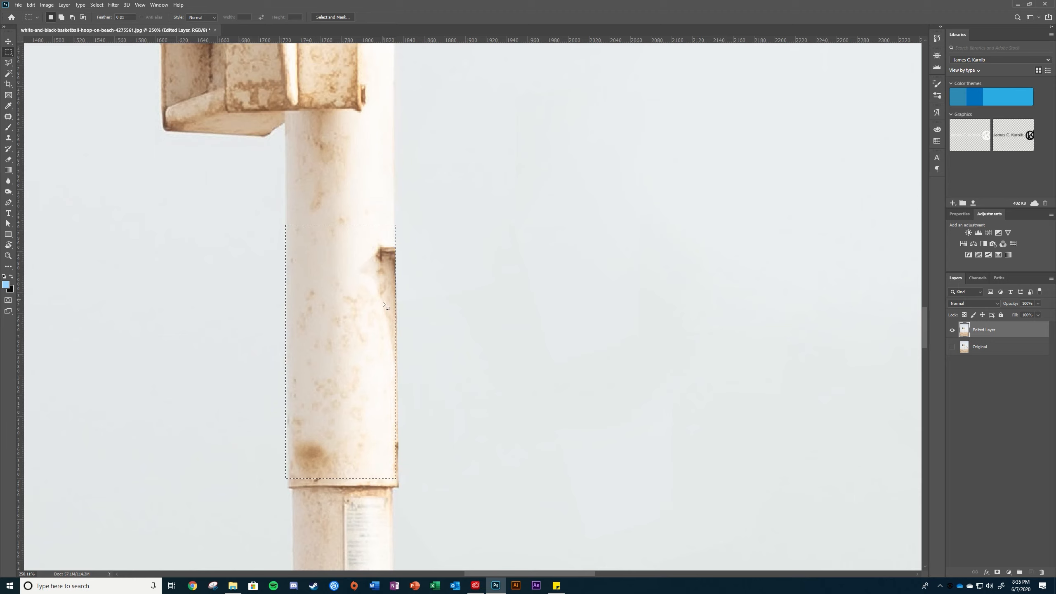
{"action": "left_click", "coordinate": [9, 138]}
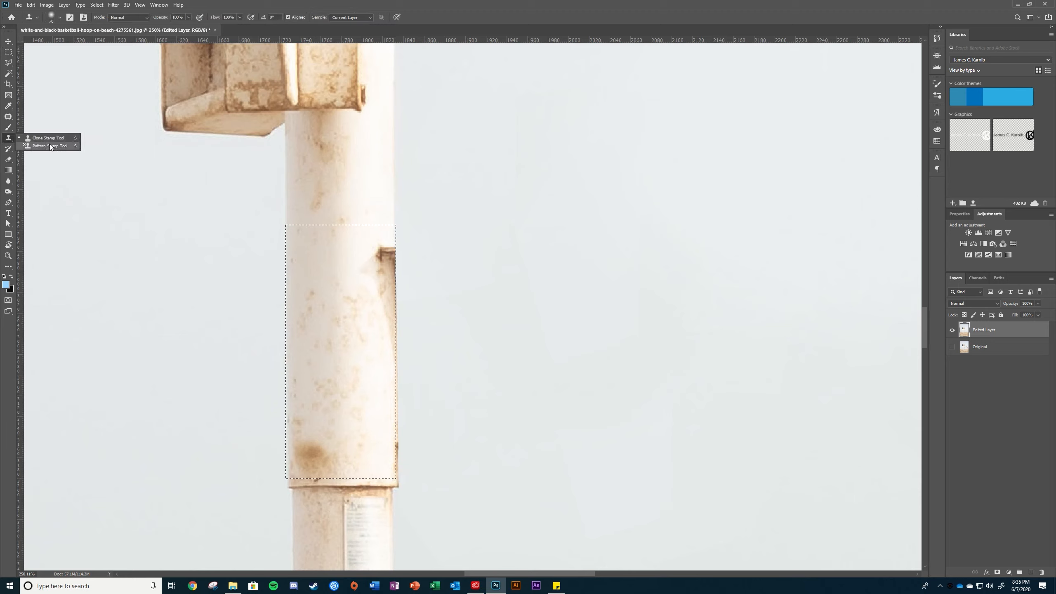
{"action": "left_click", "coordinate": [51, 138]}
{"action": "left_click_drag", "start_coordinate": [362, 172], "coordinate": [298, 250]}
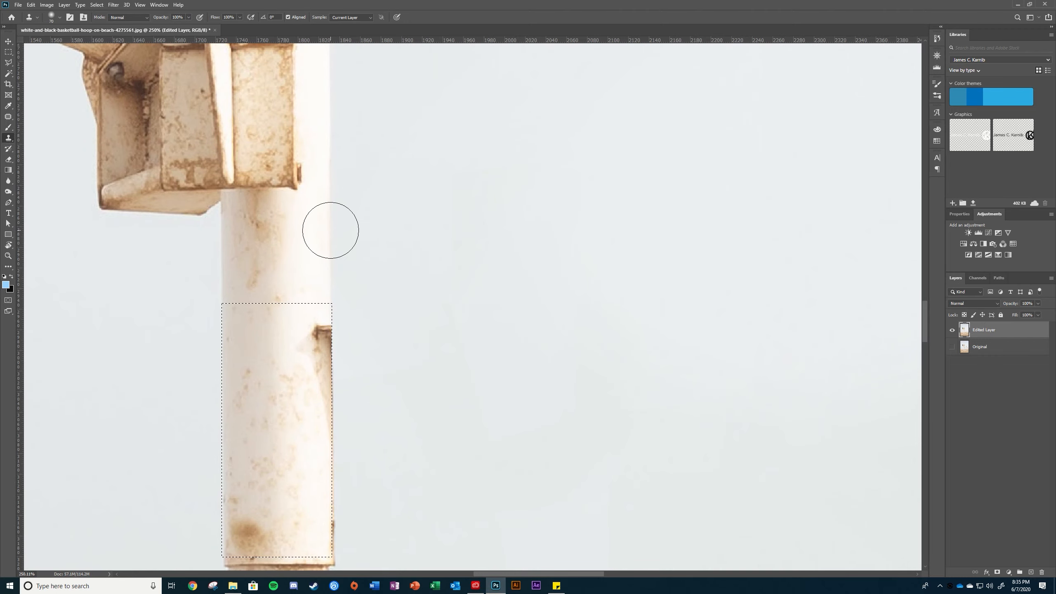
{"action": "left_click_drag", "start_coordinate": [326, 316], "coordinate": [331, 445]}
{"action": "mouse_move", "coordinate": [331, 404]}
{"action": "left_mouse_down"}
{"action": "mouse_move", "coordinate": [327, 319]}
{"action": "mouse_move", "coordinate": [328, 398]}
{"action": "mouse_move", "coordinate": [324, 430]}
{"action": "left_mouse_up"}
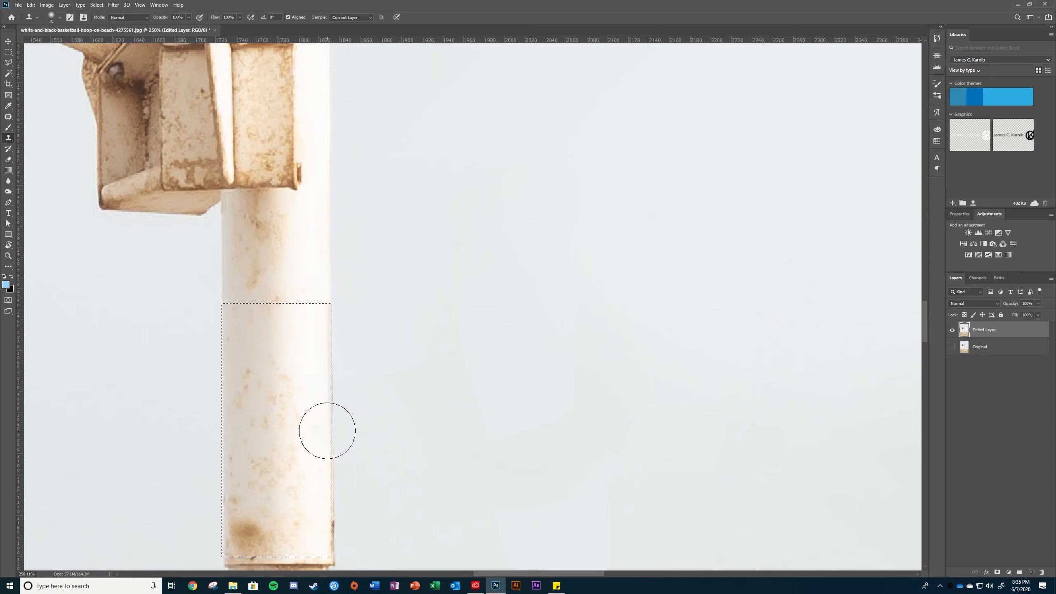
{"action": "left_click", "coordinate": [325, 431]}
{"action": "key", "text": "ctrl+d"}
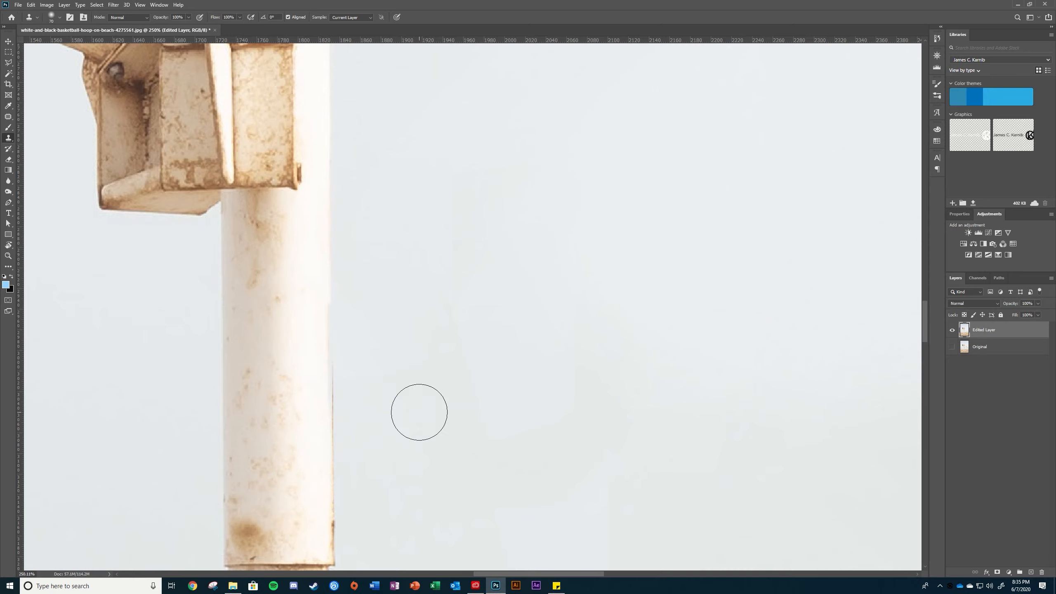
Restore the previous rectangular selection on the pole, clone clean pole surface from above down its right edge, and deselect.
{"action": "scroll", "coordinate": [419, 412], "scroll_direction": "down", "scroll_amount": 4}
{"action": "scroll", "coordinate": [362, 427], "scroll_direction": "up", "scroll_amount": 6}
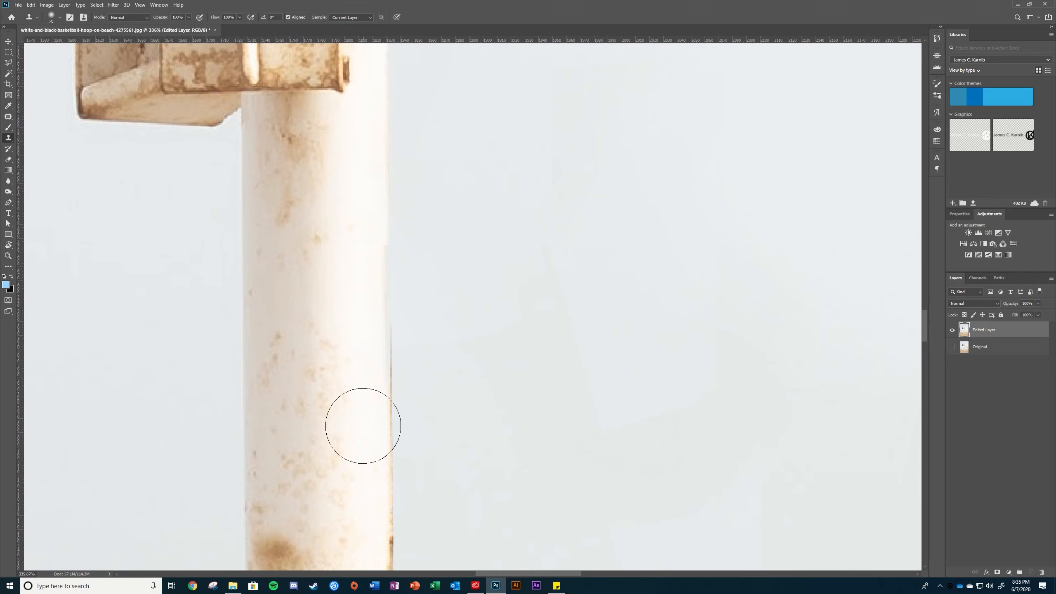
{"action": "key", "text": "ctrl+shift+d"}
{"action": "scroll", "coordinate": [374, 366], "scroll_direction": "up", "scroll_amount": 2}
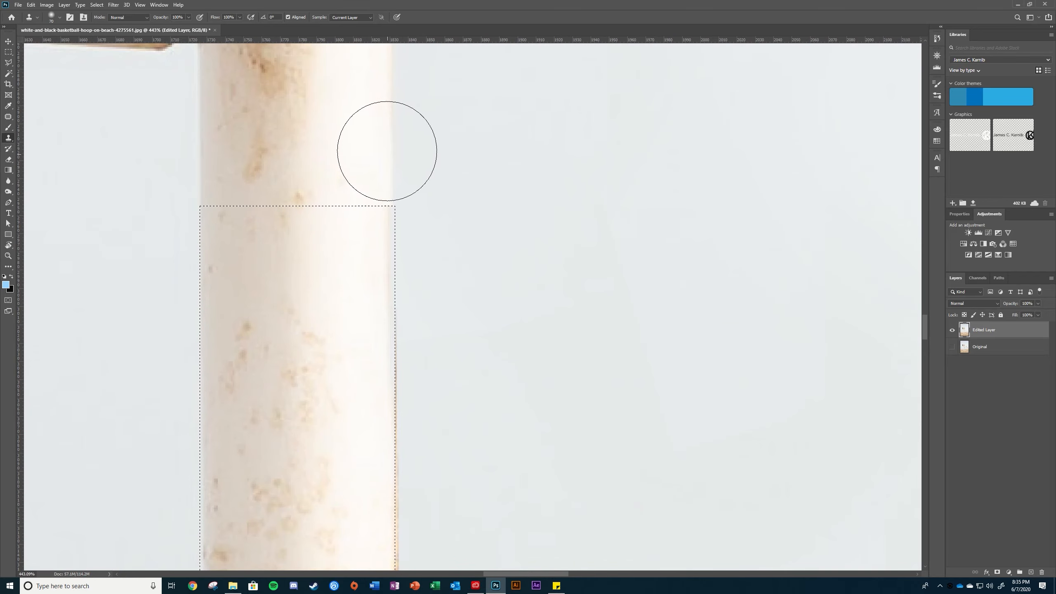
{"action": "left_click", "coordinate": [373, 124], "text": "alt"}
{"action": "left_click_drag", "start_coordinate": [385, 197], "coordinate": [387, 362]}
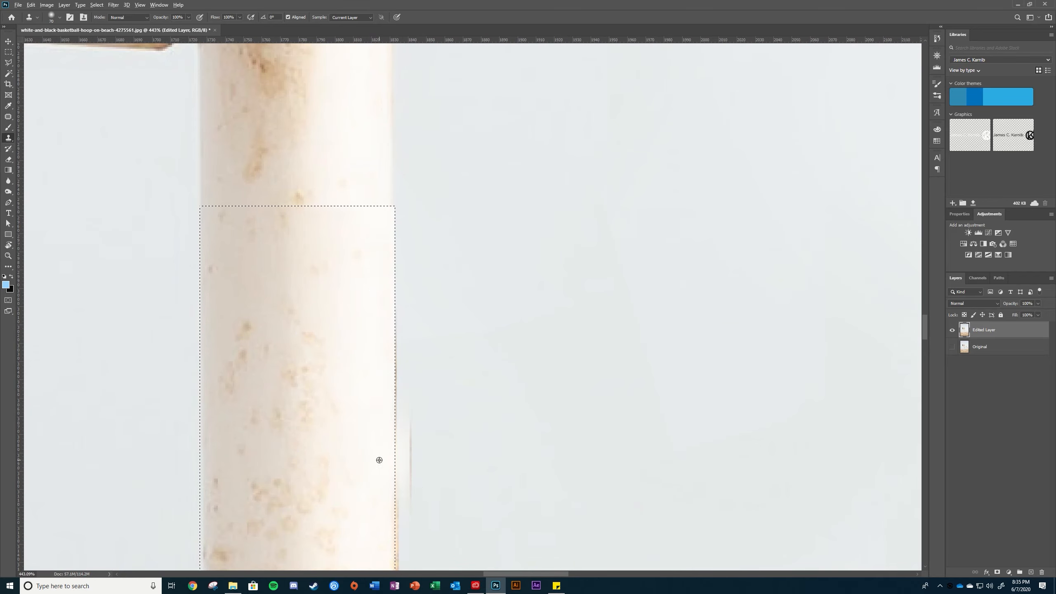
{"action": "scroll", "coordinate": [379, 459], "scroll_direction": "down", "scroll_amount": 2}
{"action": "key", "text": "ctrl+d"}
{"action": "scroll", "coordinate": [468, 427], "scroll_direction": "down", "scroll_amount": 2}
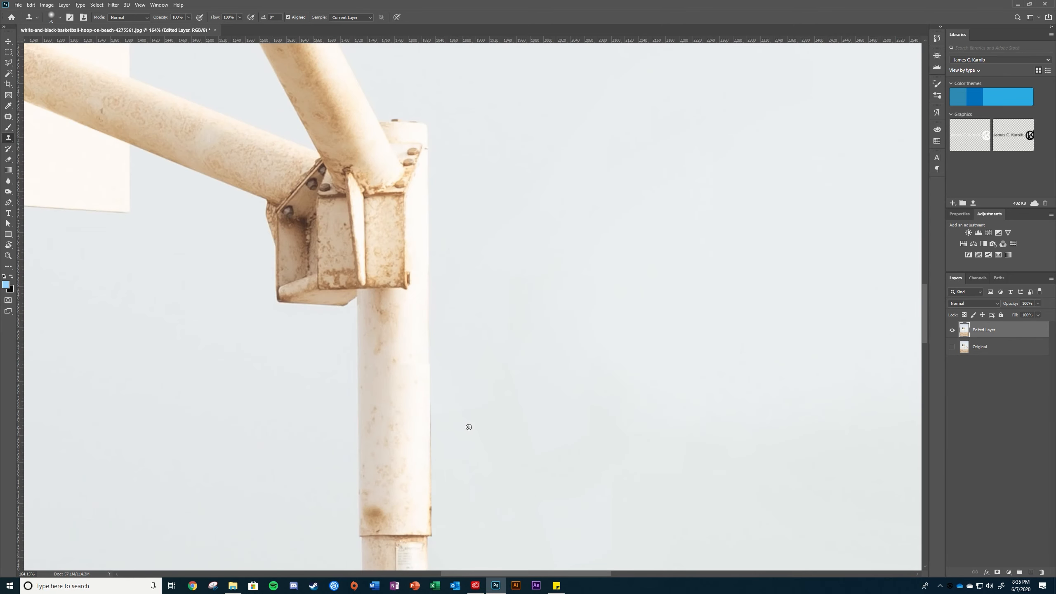
Shrink the Clone Stamp brush and clone nearby pole surface over the hard horizontal seam left below the bracket.
{"action": "scroll", "coordinate": [427, 400], "scroll_direction": "up", "scroll_amount": 4}
{"action": "scroll", "coordinate": [373, 347], "scroll_direction": "up", "scroll_amount": 1}
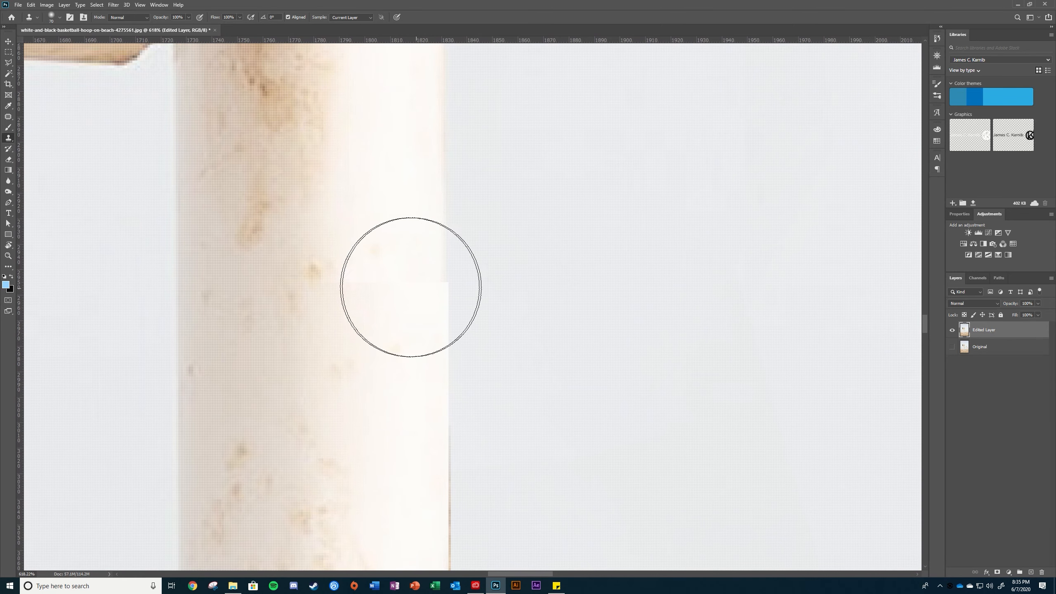
{"action": "key", "text": "bracketleft"}
{"action": "key", "text": "bracketleft"}
{"action": "key", "text": "bracketleft"}
{"action": "key", "text": "bracketleft"}
{"action": "key", "text": "bracketleft"}
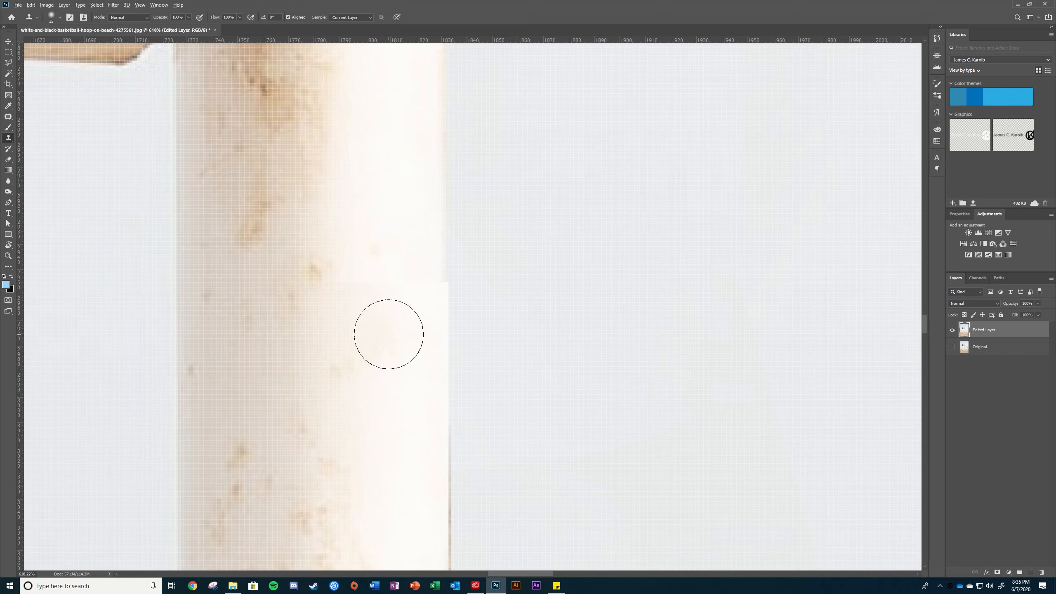
{"action": "left_click", "coordinate": [365, 329], "text": "alt"}
{"action": "mouse_move", "coordinate": [363, 292]}
{"action": "left_mouse_down"}
{"action": "mouse_move", "coordinate": [393, 264]}
{"action": "mouse_move", "coordinate": [351, 281]}
{"action": "mouse_move", "coordinate": [383, 317]}
{"action": "mouse_move", "coordinate": [403, 302]}
{"action": "left_mouse_up"}
{"action": "scroll", "coordinate": [358, 396], "scroll_direction": "down", "scroll_amount": 3}
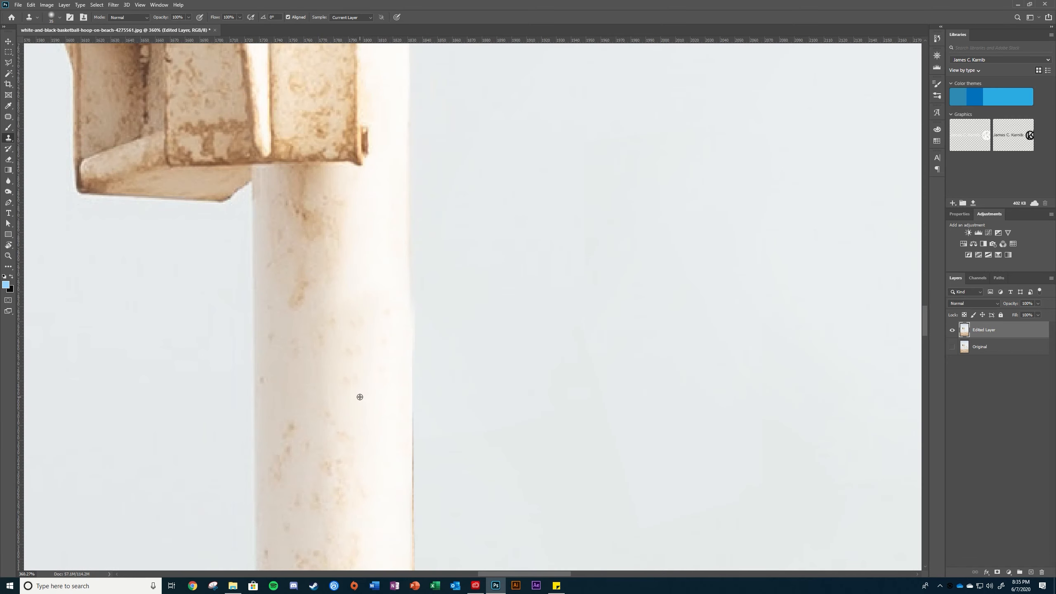
{"action": "scroll", "coordinate": [380, 443], "scroll_direction": "up", "scroll_amount": 2}
{"action": "scroll", "coordinate": [370, 370], "scroll_direction": "down", "scroll_amount": 5}
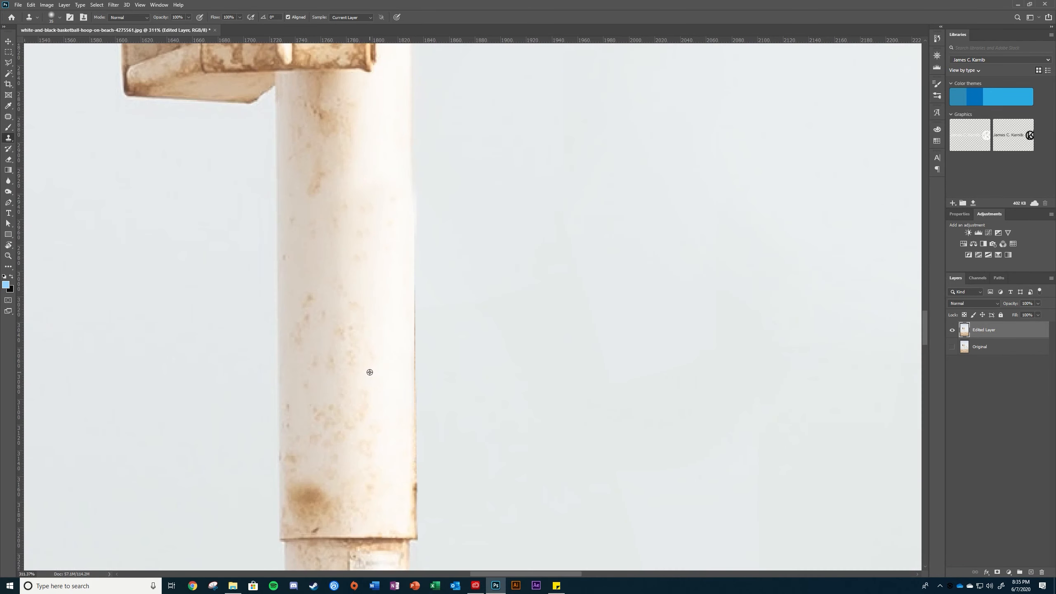
{"action": "scroll", "coordinate": [398, 341], "scroll_direction": "up", "scroll_amount": 2}
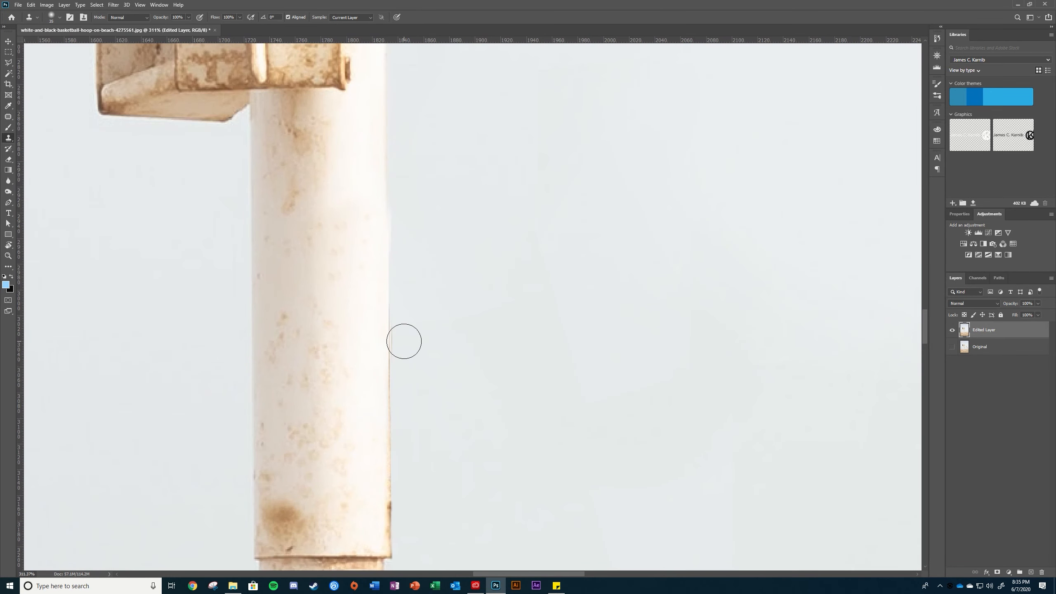
Enlarge the Clone Stamp brush and paint a soft test stroke of sky over the pole at 0% hardness.
{"action": "key", "text": "bracketright"}
{"action": "key", "text": "bracketright"}
{"action": "key", "text": "bracketright"}
{"action": "key", "text": "bracketright"}
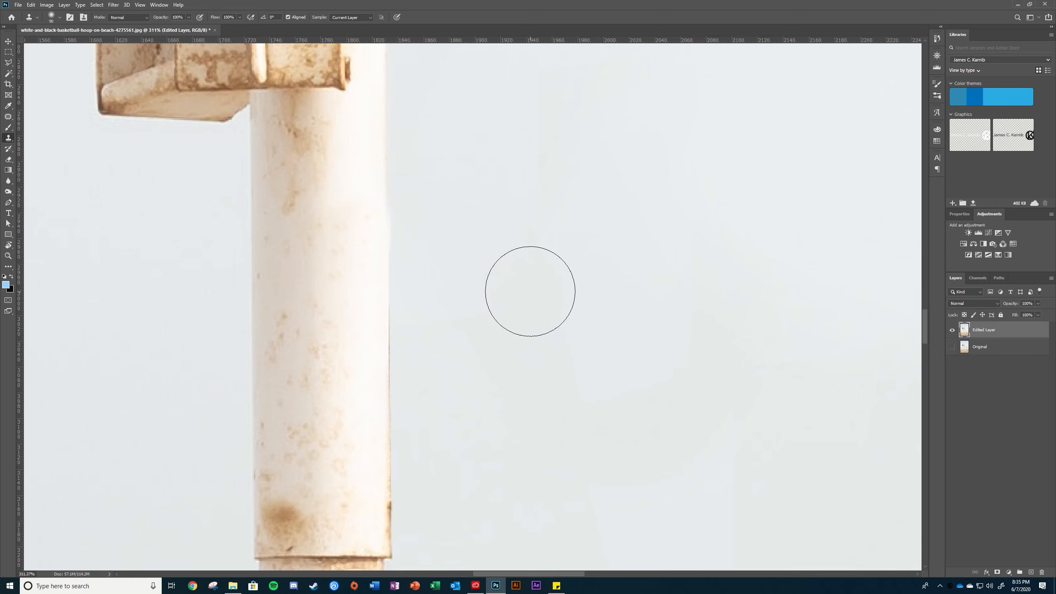
{"action": "scroll", "coordinate": [493, 312], "scroll_direction": "down", "scroll_amount": 2}
{"action": "left_click_drag", "start_coordinate": [481, 208], "coordinate": [479, 308]}
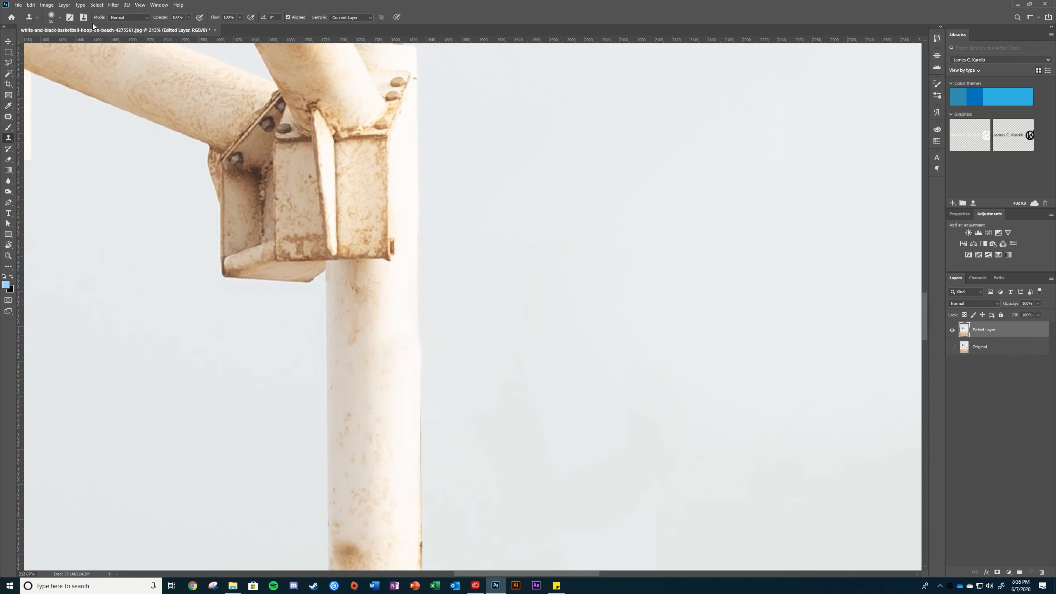
{"action": "left_click", "coordinate": [58, 18]}
{"action": "left_click_drag", "start_coordinate": [67, 62], "coordinate": [127, 67]}
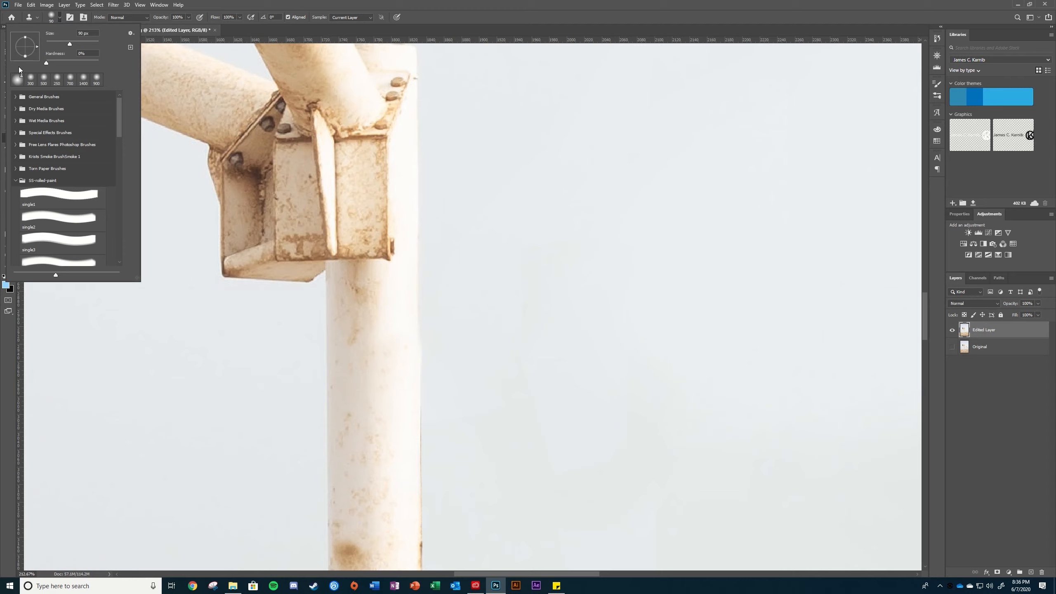
{"action": "left_click", "coordinate": [482, 223]}
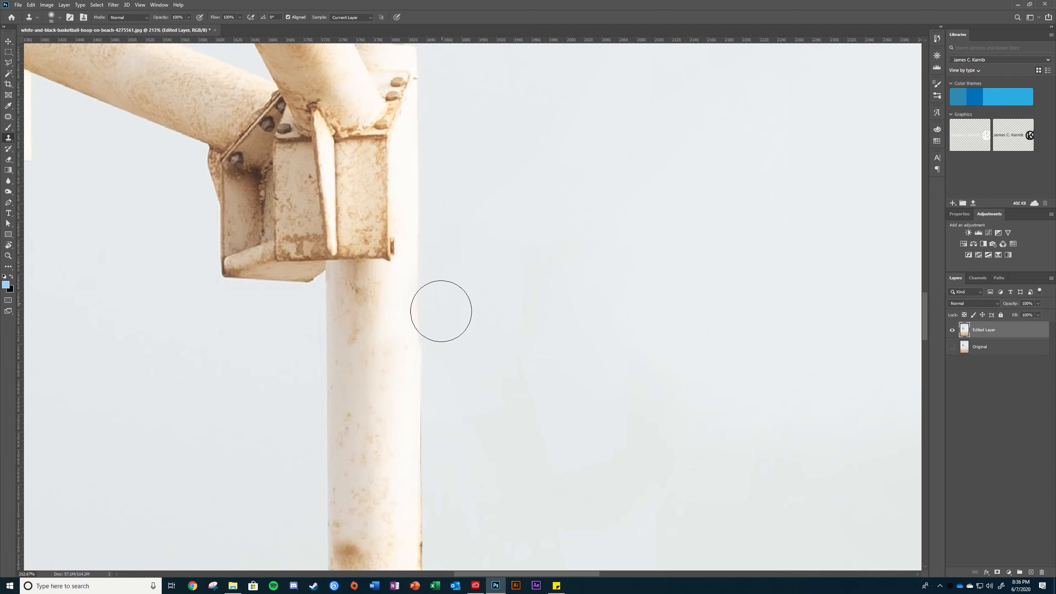
{"action": "mouse_move", "coordinate": [441, 307]}
{"action": "left_mouse_down"}
{"action": "mouse_move", "coordinate": [390, 379]}
{"action": "mouse_move", "coordinate": [467, 407]}
{"action": "mouse_move", "coordinate": [415, 327]}
{"action": "mouse_move", "coordinate": [388, 373]}
{"action": "mouse_move", "coordinate": [407, 346]}
{"action": "mouse_move", "coordinate": [416, 357]}
{"action": "mouse_move", "coordinate": [386, 361]}
{"action": "left_mouse_up"}
Set the brush hardness to 100%, paint a hard-edged test stroke over the pole, and undo both test strokes.
{"action": "left_click", "coordinate": [60, 18]}
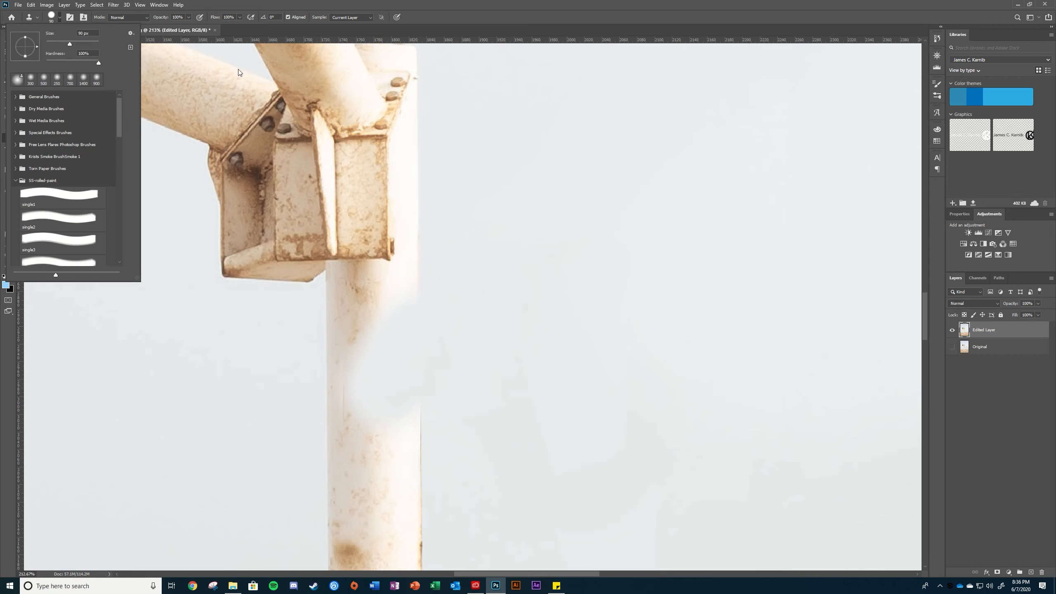
{"action": "left_click", "coordinate": [494, 441]}
{"action": "left_click", "coordinate": [391, 473]}
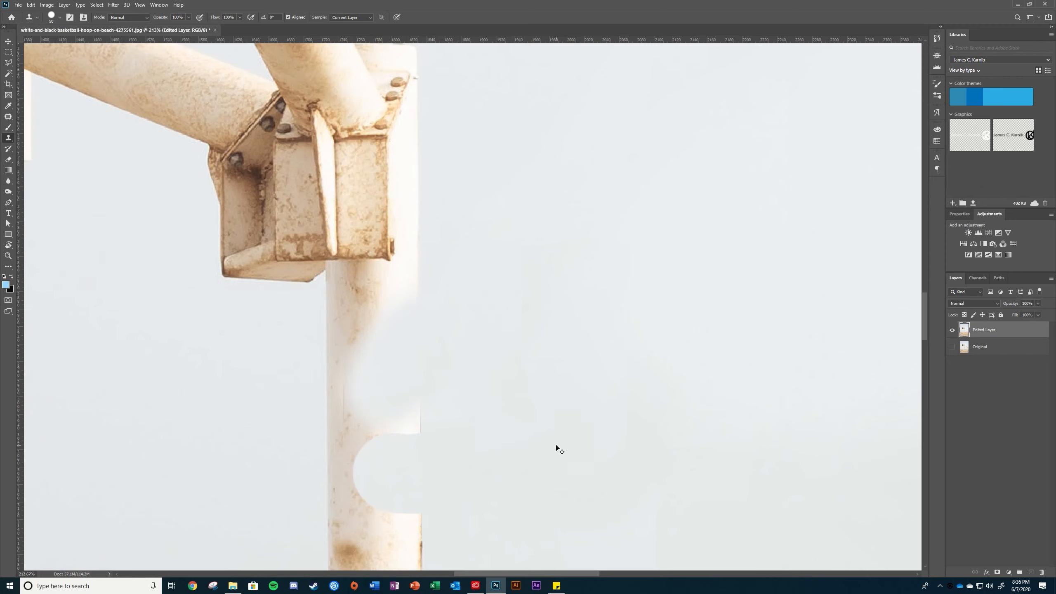
{"action": "key", "text": "ctrl+z"}
{"action": "key", "text": "ctrl+z"}
Set the brush hardness to 0%, enlarge the brush, and clone sampled sky over the uneven patches right of the pole.
{"action": "left_click", "coordinate": [60, 18]}
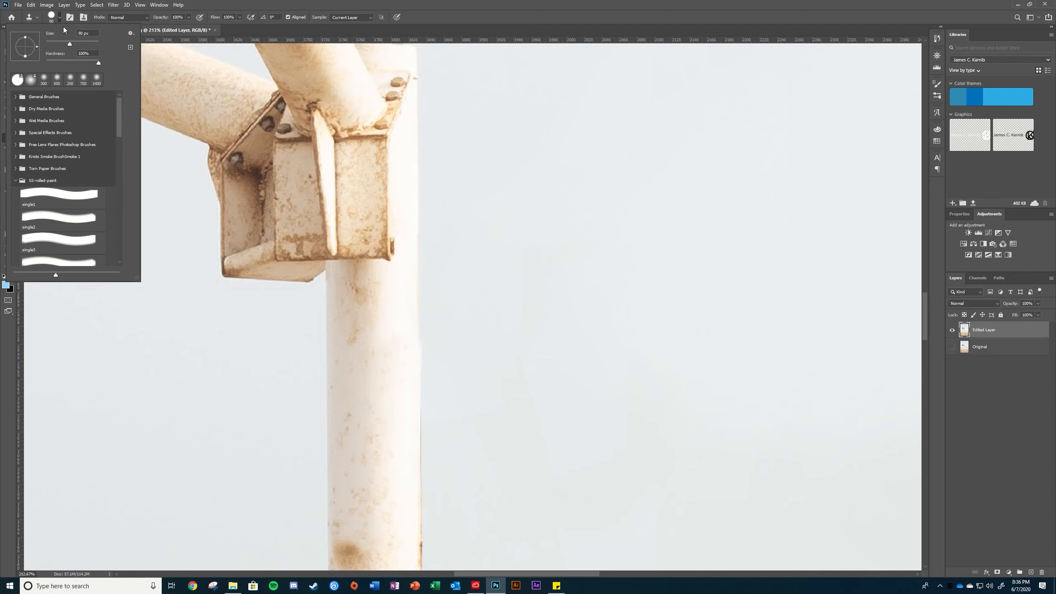
{"action": "left_click_drag", "start_coordinate": [95, 64], "coordinate": [47, 65]}
{"action": "left_click", "coordinate": [622, 284]}
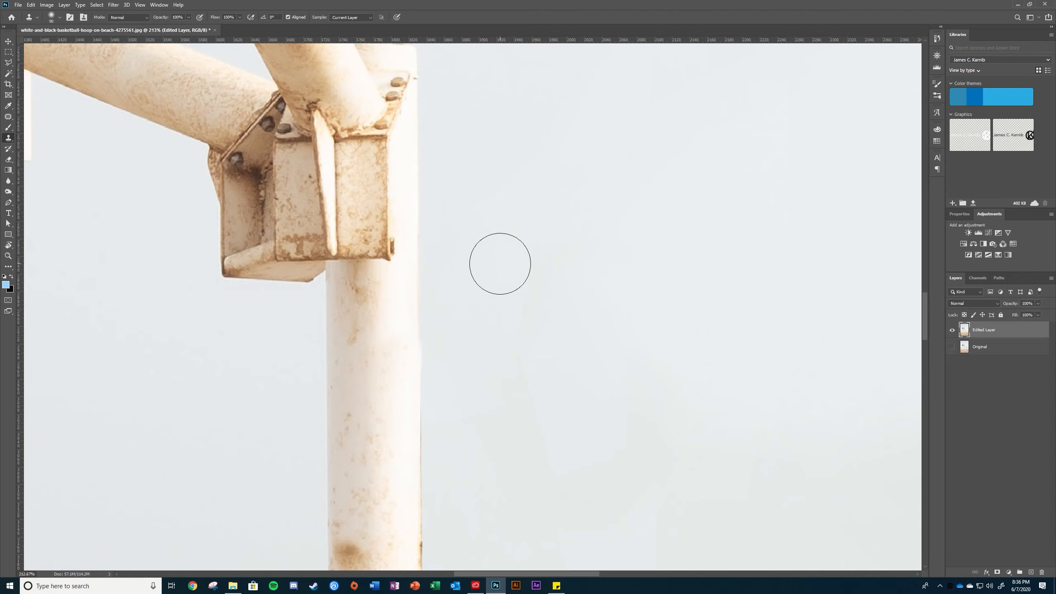
{"action": "key", "text": "bracketright"}
{"action": "key", "text": "bracketright"}
{"action": "key", "text": "bracketright"}
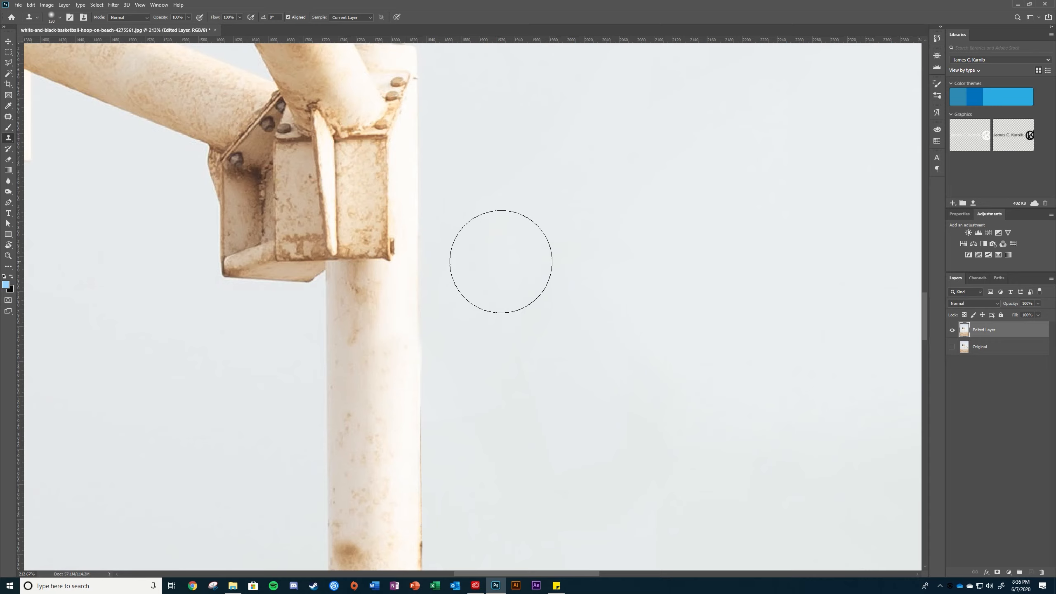
{"action": "left_click", "coordinate": [571, 192], "text": "alt"}
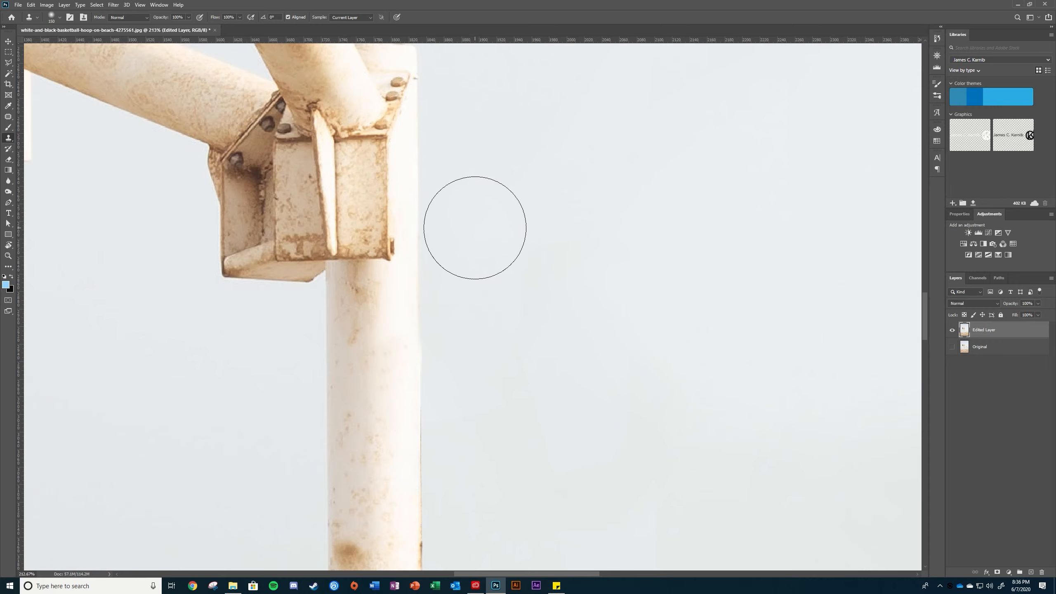
{"action": "mouse_move", "coordinate": [705, 227]}
{"action": "left_mouse_down"}
{"action": "mouse_move", "coordinate": [729, 408]}
{"action": "mouse_move", "coordinate": [714, 196]}
{"action": "mouse_move", "coordinate": [656, 391]}
{"action": "mouse_move", "coordinate": [702, 373]}
{"action": "mouse_move", "coordinate": [689, 294]}
{"action": "mouse_move", "coordinate": [609, 212]}
{"action": "mouse_move", "coordinate": [493, 279]}
{"action": "left_mouse_up"}
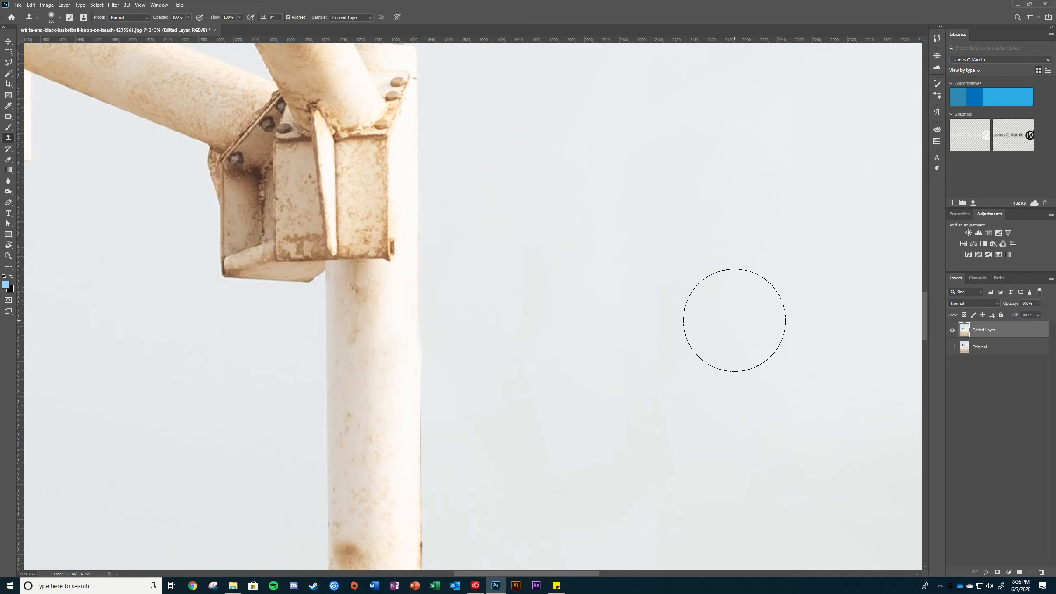
Sample cleaner sky farther from the pole and clone it down beside the pole's right edge, undoing and repainting the first stroke.
{"action": "left_click", "coordinate": [782, 189], "text": "alt"}
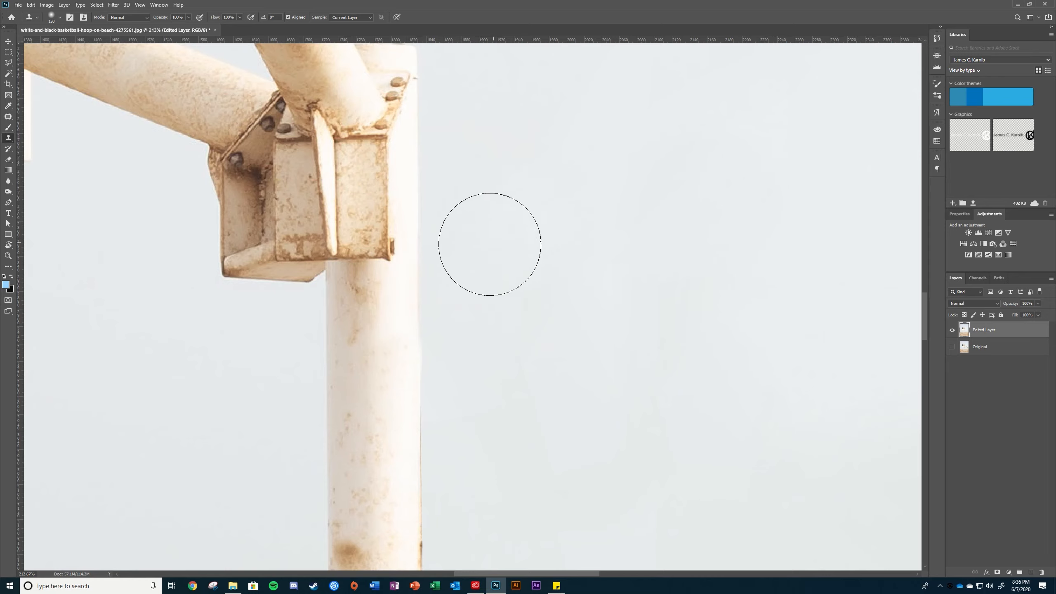
{"action": "left_click_drag", "start_coordinate": [473, 277], "coordinate": [475, 376]}
{"action": "key", "text": "ctrl+z"}
{"action": "mouse_move", "coordinate": [492, 255]}
{"action": "left_mouse_down"}
{"action": "mouse_move", "coordinate": [493, 460]}
{"action": "mouse_move", "coordinate": [502, 280]}
{"action": "mouse_move", "coordinate": [509, 422]}
{"action": "left_mouse_up"}
Examine the sky blending across the whole photo, then the backboards, support arms and bracket up close.
{"action": "scroll", "coordinate": [509, 422], "scroll_direction": "down", "scroll_amount": 2}
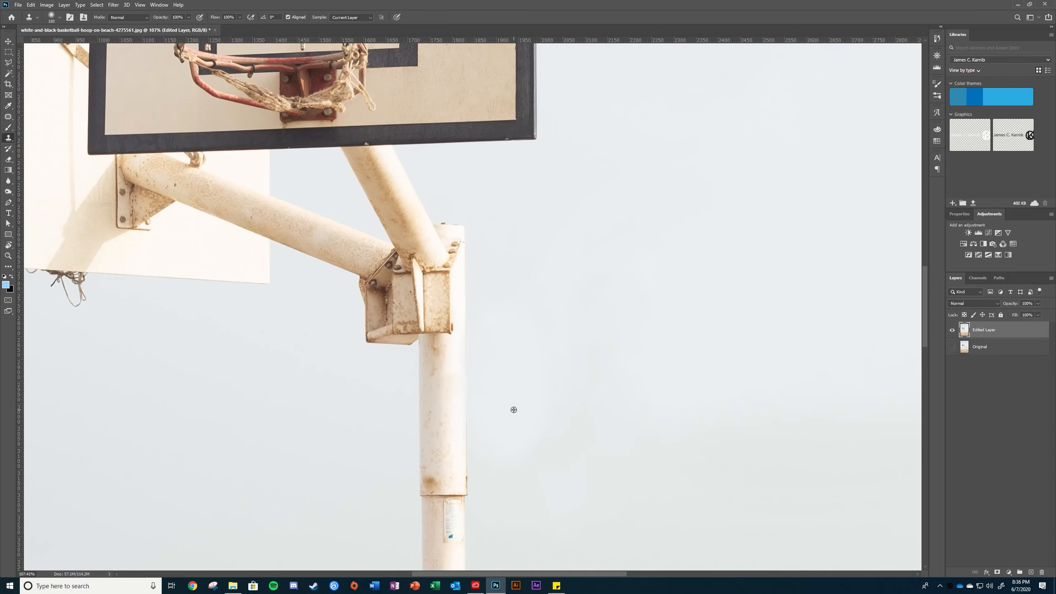
{"action": "scroll", "coordinate": [513, 409], "scroll_direction": "down", "scroll_amount": 2}
{"action": "scroll", "coordinate": [498, 432], "scroll_direction": "down", "scroll_amount": 2}
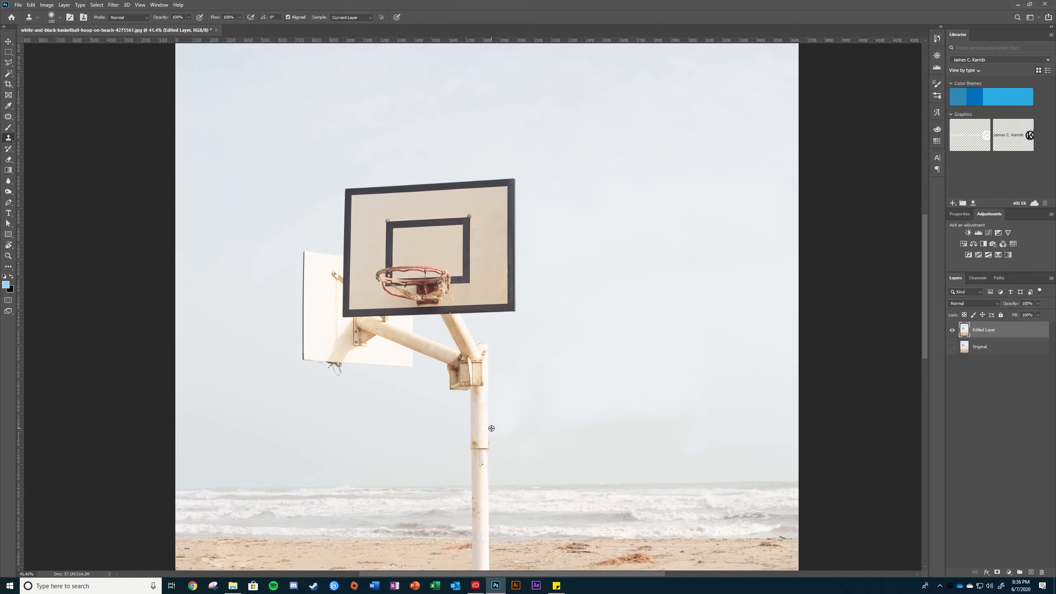
{"action": "scroll", "coordinate": [491, 399], "scroll_direction": "up", "scroll_amount": 4}
{"action": "scroll", "coordinate": [491, 406], "scroll_direction": "up", "scroll_amount": 1}
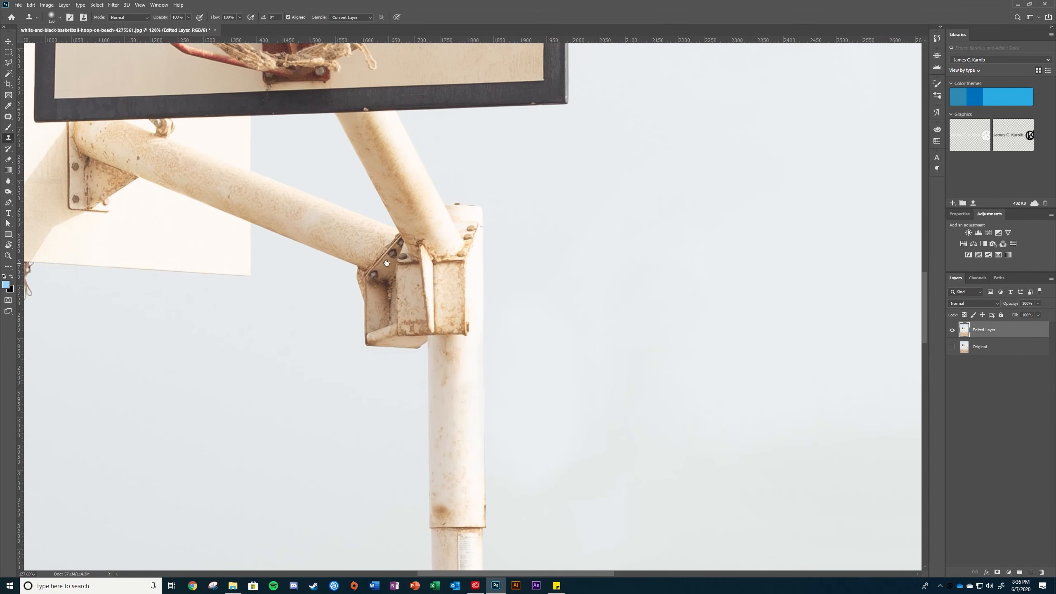
{"action": "left_click_drag", "start_coordinate": [387, 264], "coordinate": [580, 359]}
{"action": "scroll", "coordinate": [301, 295], "scroll_direction": "down", "scroll_amount": 2}
{"action": "scroll", "coordinate": [282, 291], "scroll_direction": "up", "scroll_amount": 3}
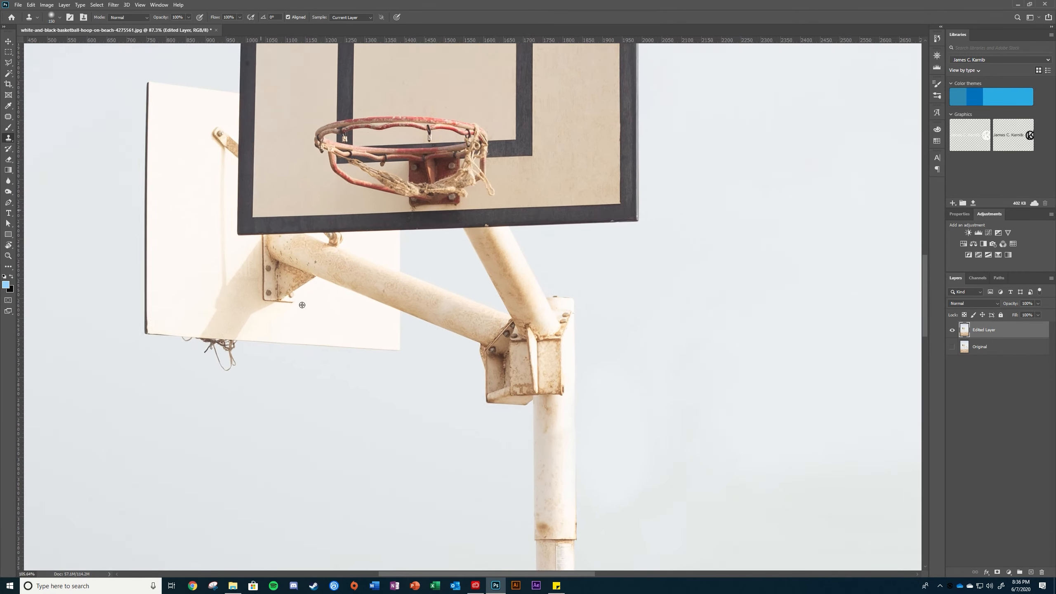
{"action": "scroll", "coordinate": [670, 373], "scroll_direction": "up", "scroll_amount": 2}
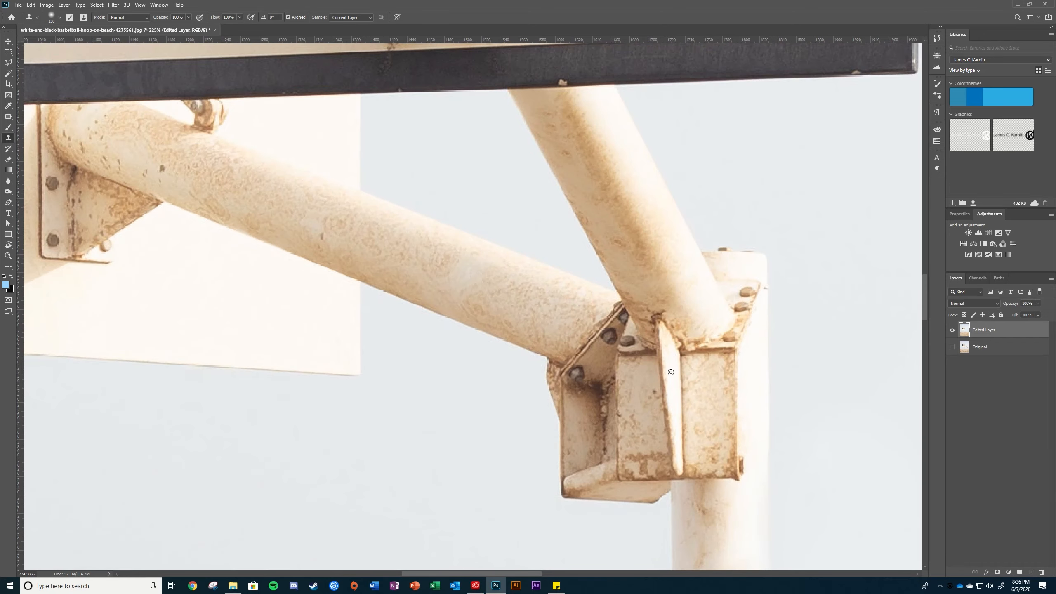
{"action": "scroll", "coordinate": [331, 226], "scroll_direction": "down", "scroll_amount": 4}
{"action": "scroll", "coordinate": [485, 193], "scroll_direction": "up", "scroll_amount": 5}
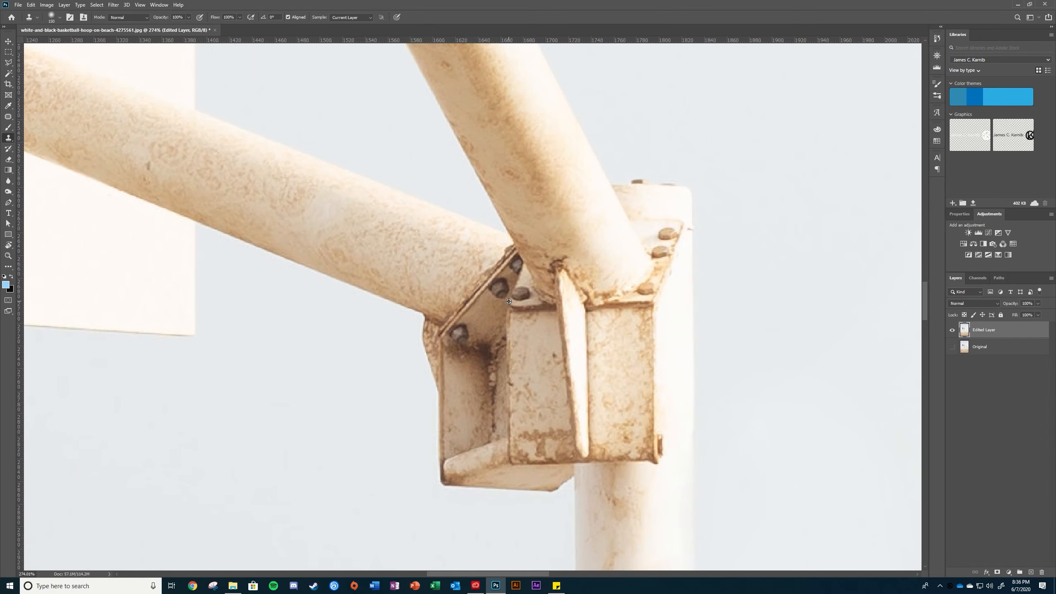
{"action": "scroll", "coordinate": [485, 193], "scroll_direction": "down", "scroll_amount": 3}
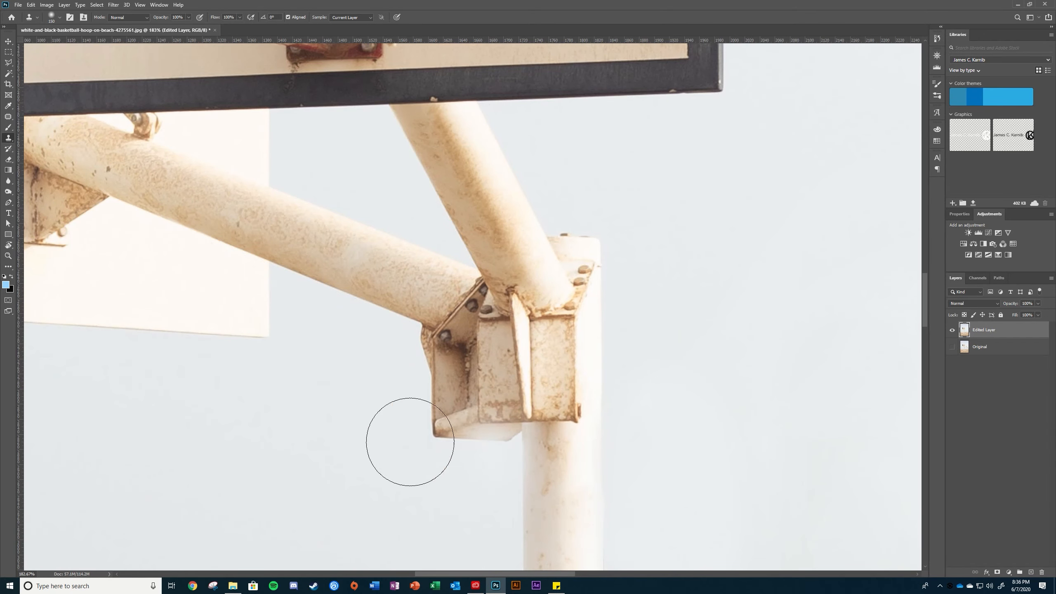
Start a Polygonal Lasso outline at the pole's left edge, tracing around the front bracket and up the front support arm's left edge.
{"action": "left_click", "coordinate": [8, 62]}
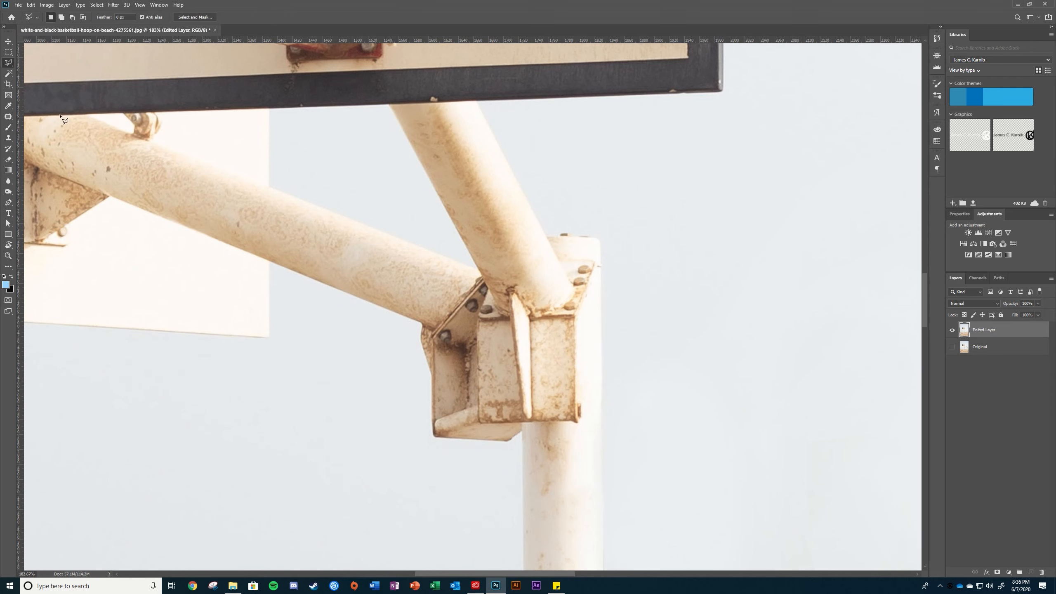
{"action": "scroll", "coordinate": [478, 434], "scroll_direction": "up", "scroll_amount": 3}
{"action": "scroll", "coordinate": [542, 447], "scroll_direction": "up", "scroll_amount": 1}
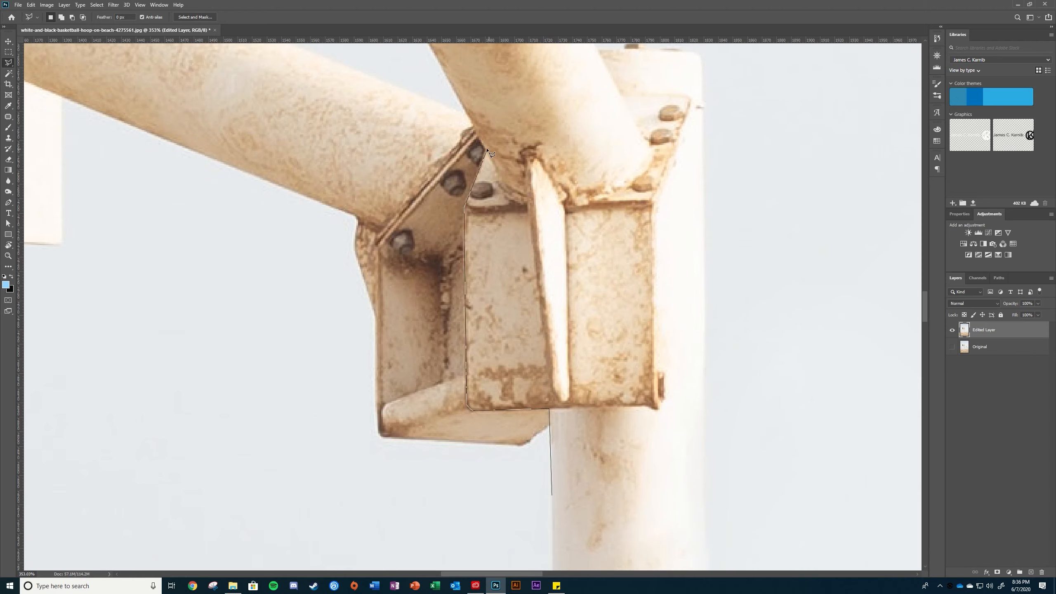
{"action": "left_click_drag", "start_coordinate": [452, 87], "coordinate": [556, 459]}
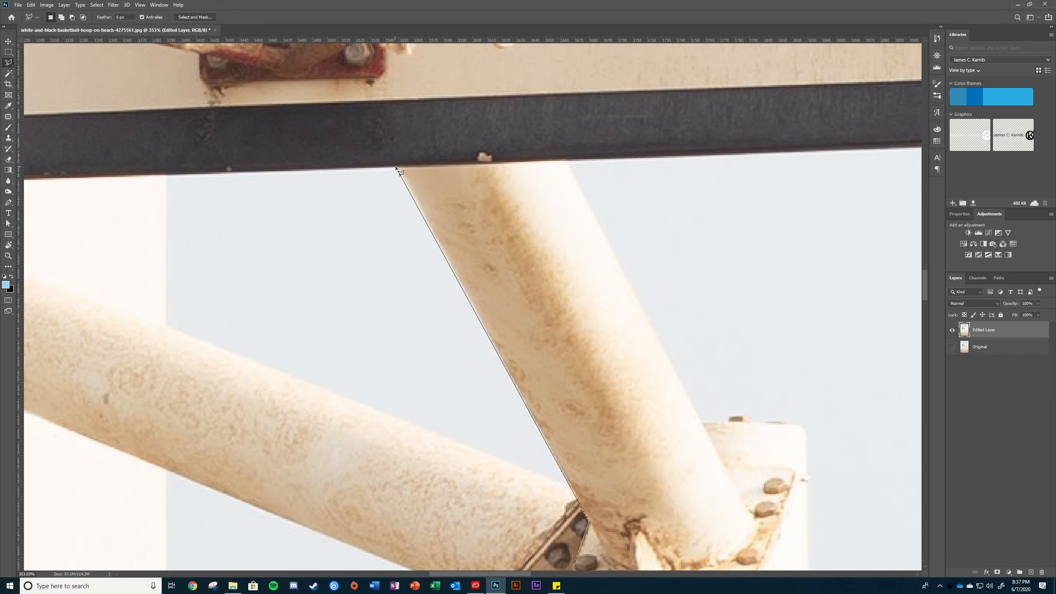
Continue the Polygonal Lasso outline along the front backboard's lower edge, then up its left edge past the upper corner.
{"action": "left_click_drag", "start_coordinate": [304, 169], "coordinate": [744, 210]}
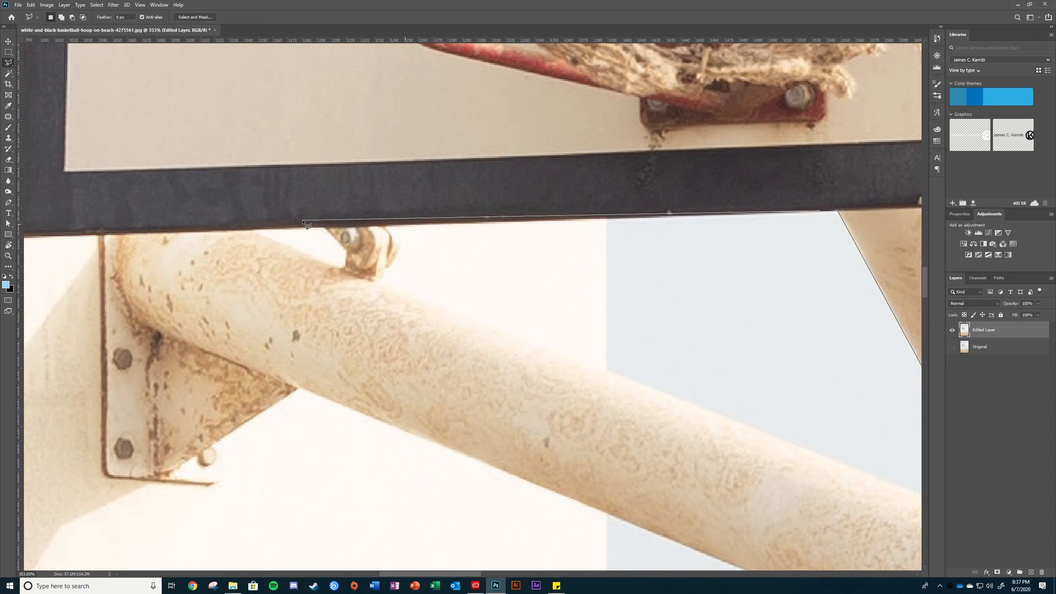
{"action": "left_click_drag", "start_coordinate": [204, 217], "coordinate": [546, 236]}
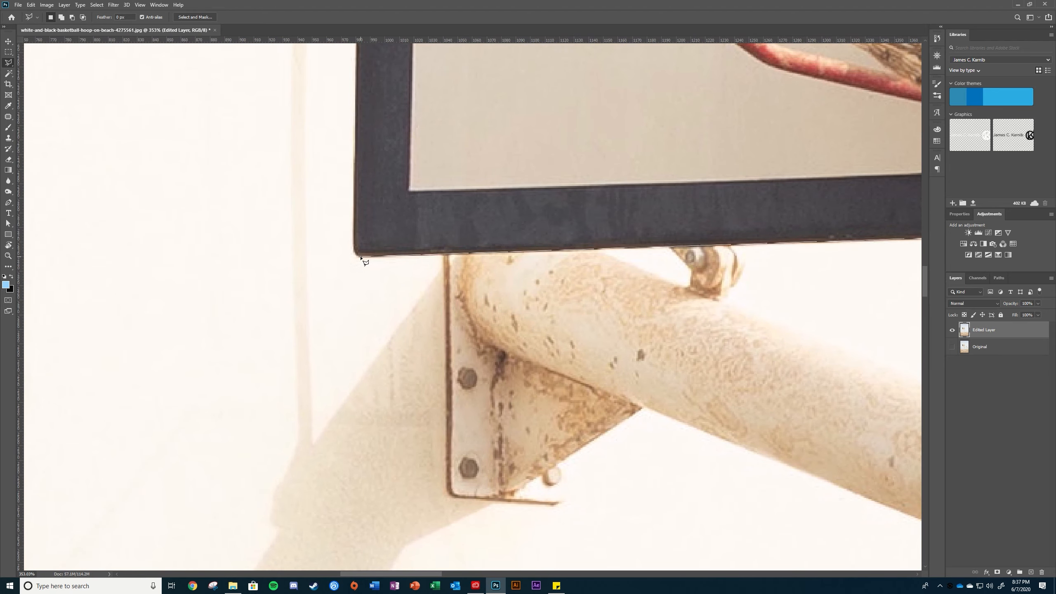
{"action": "mouse_move", "coordinate": [365, 63]}
{"action": "left_mouse_down"}
{"action": "mouse_move", "coordinate": [380, 410]}
{"action": "mouse_move", "coordinate": [394, 237]}
{"action": "left_mouse_up"}
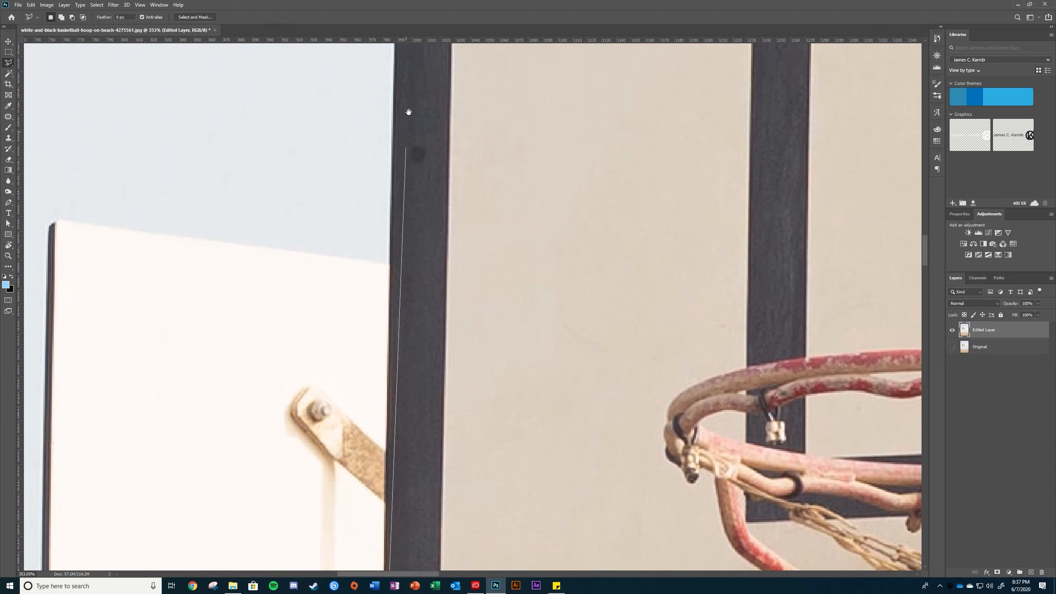
{"action": "left_click_drag", "start_coordinate": [405, 111], "coordinate": [391, 325]}
{"action": "left_click_drag", "start_coordinate": [388, 160], "coordinate": [378, 437]}
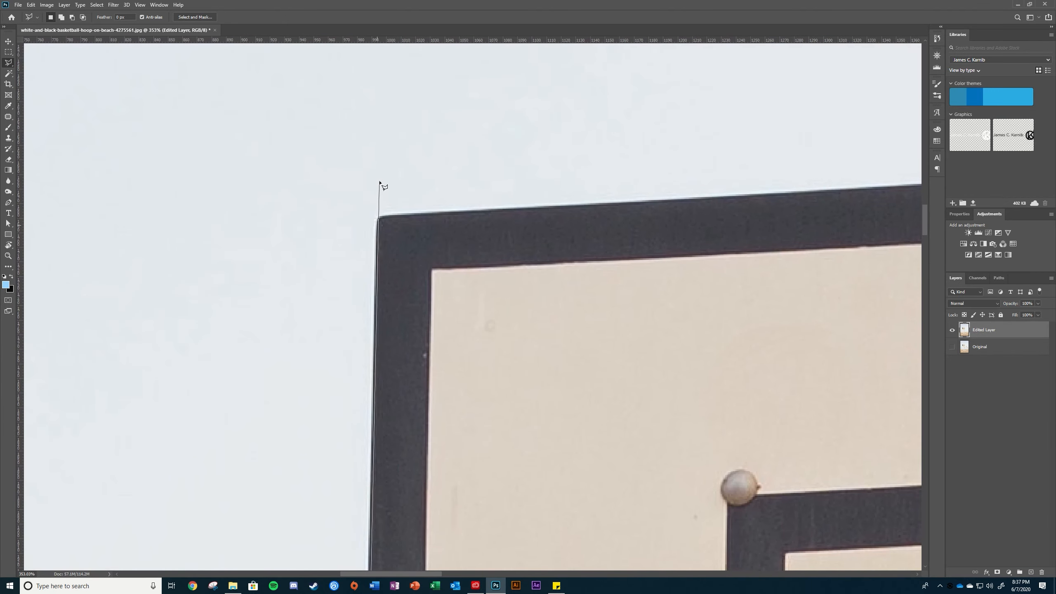
Extend the outline loosely through the sky around the rear hoop and close the selection beside the pole's left edge.
{"action": "scroll", "coordinate": [340, 260], "scroll_direction": "down", "scroll_amount": 7}
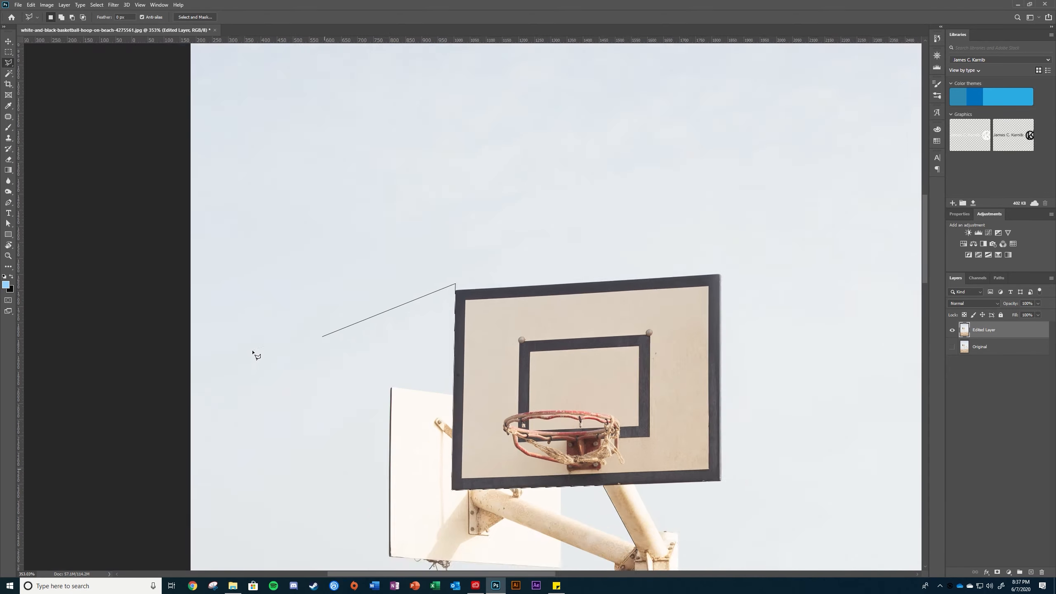
{"action": "left_click", "coordinate": [327, 197]}
{"action": "left_click_drag", "start_coordinate": [238, 370], "coordinate": [275, 218]}
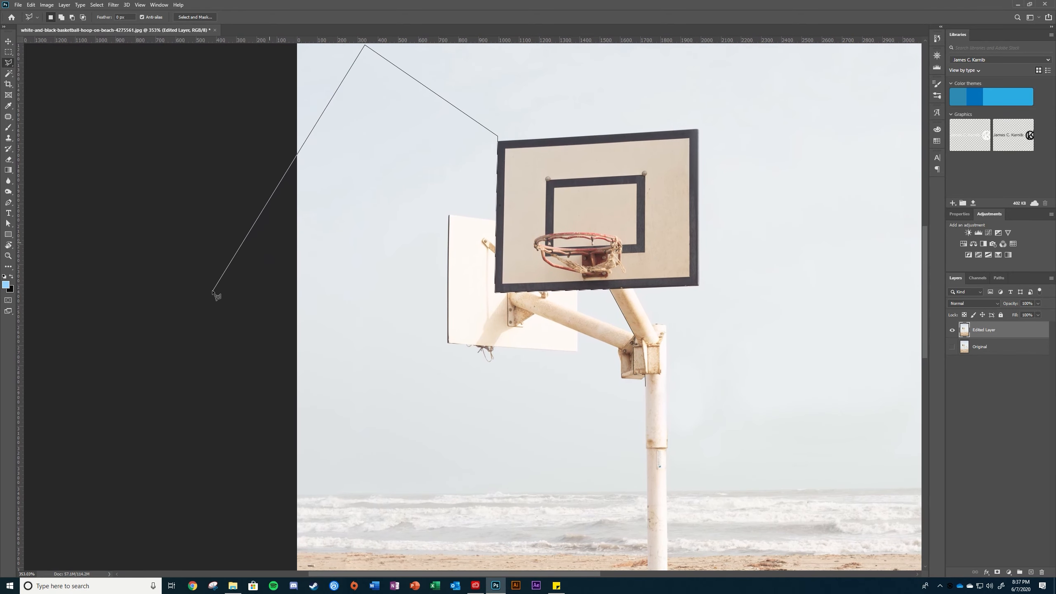
{"action": "left_click", "coordinate": [215, 421]}
{"action": "left_click", "coordinate": [370, 470]}
{"action": "left_click", "coordinate": [600, 449]}
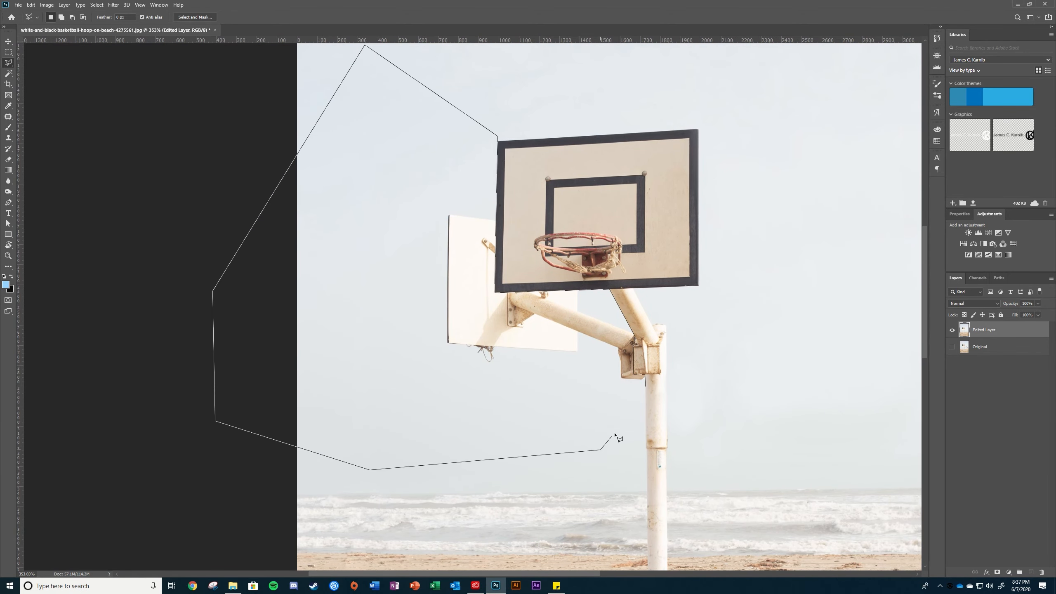
{"action": "double_click", "coordinate": [643, 401]}
With an enlarged Clone Stamp brush, cover the rear backboard and its support arm inside the selection with sampled sky, and deselect.
{"action": "scroll", "coordinate": [592, 398], "scroll_direction": "up", "scroll_amount": 1}
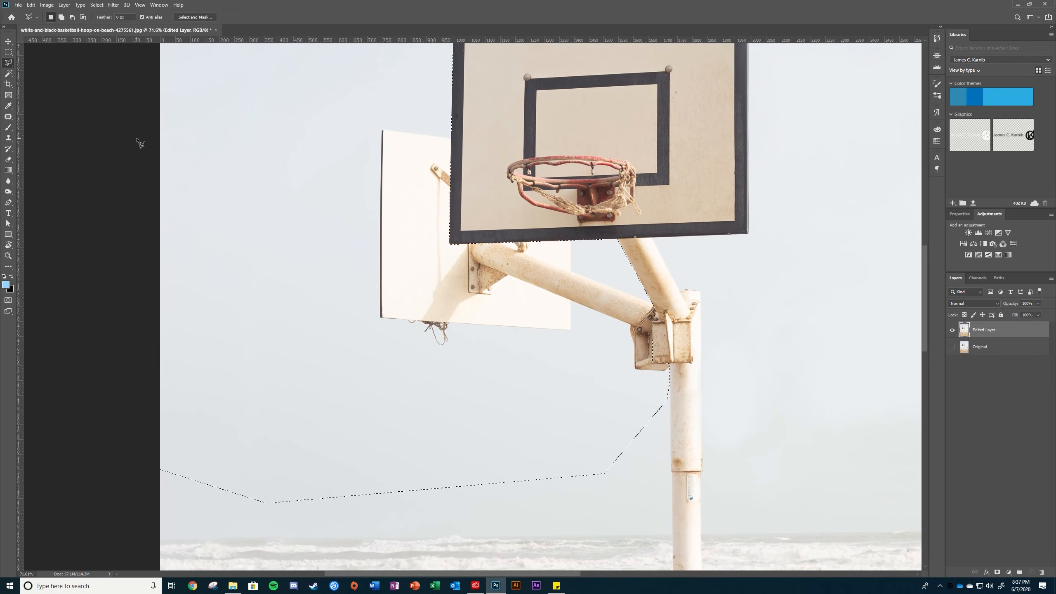
{"action": "left_click", "coordinate": [13, 141]}
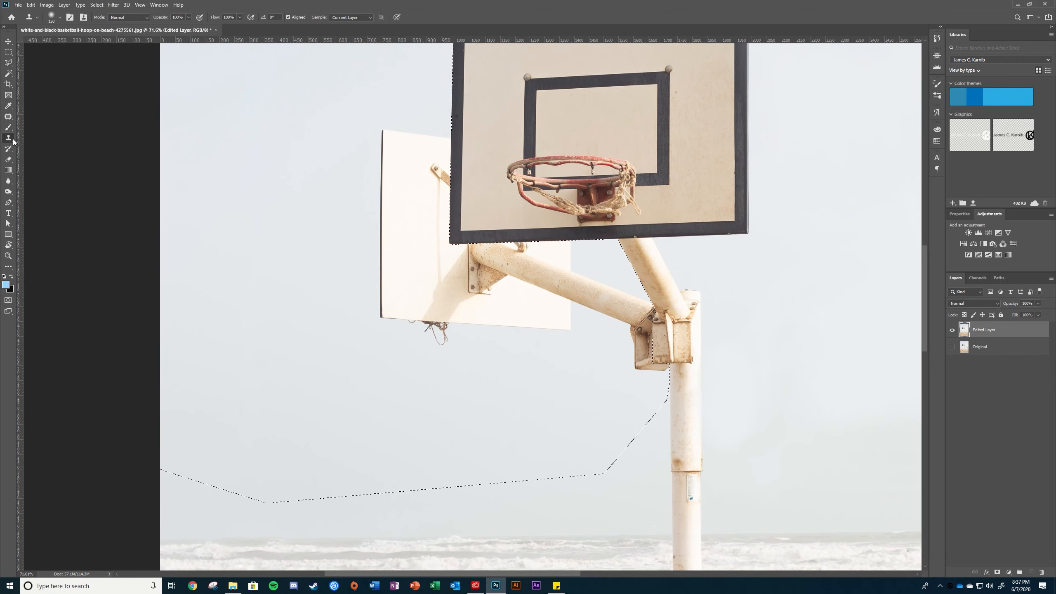
{"action": "scroll", "coordinate": [346, 297], "scroll_direction": "down", "scroll_amount": 3}
{"action": "left_click_drag", "start_coordinate": [479, 235], "coordinate": [384, 306]}
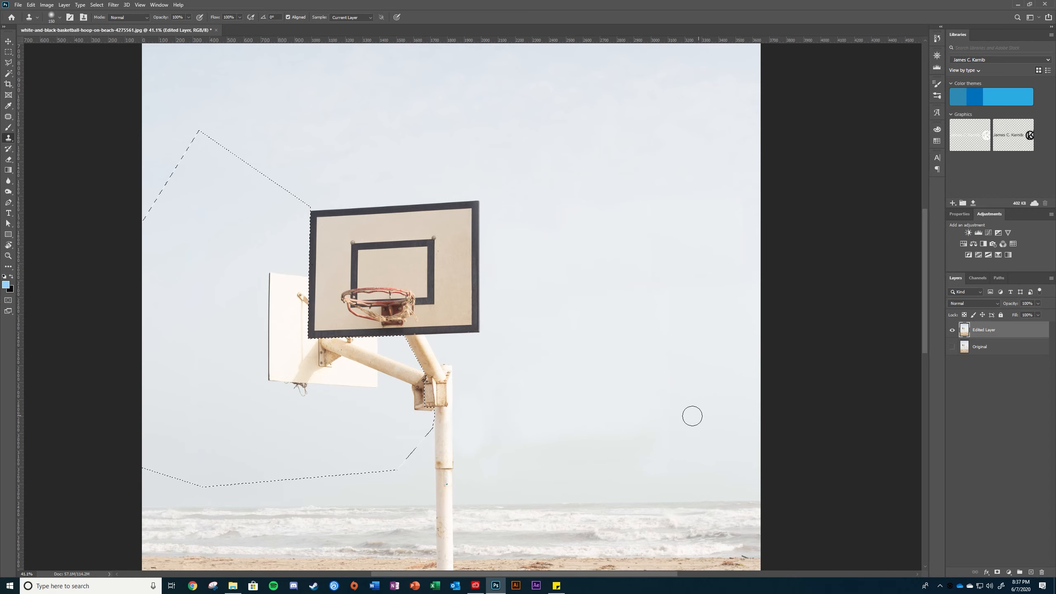
{"action": "key", "text": "bracketright"}
{"action": "key", "text": "bracketright"}
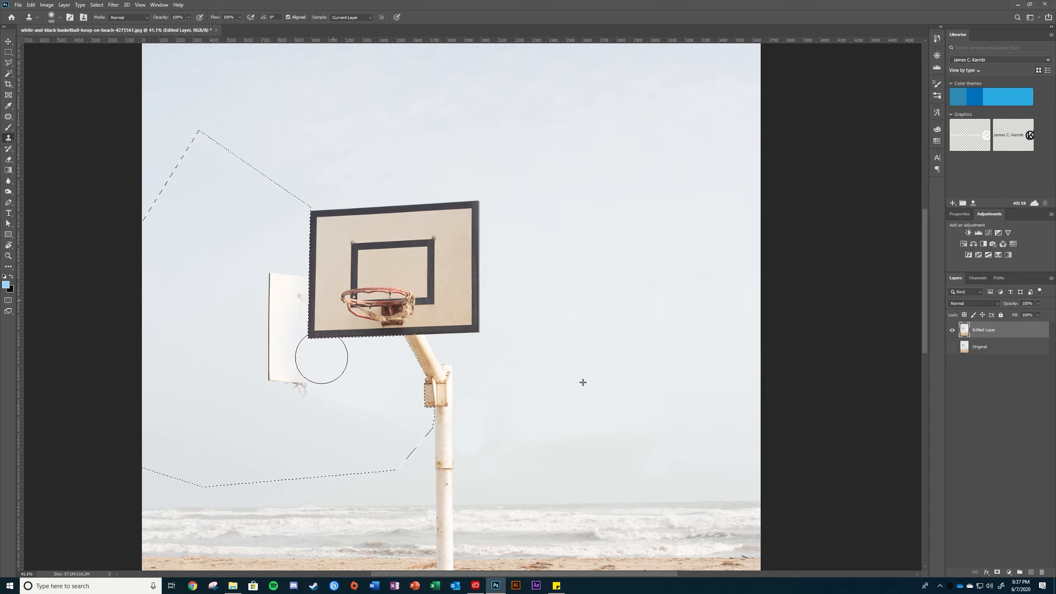
{"action": "mouse_move", "coordinate": [321, 357]}
{"action": "left_mouse_down"}
{"action": "mouse_move", "coordinate": [271, 285]}
{"action": "mouse_move", "coordinate": [293, 400]}
{"action": "mouse_move", "coordinate": [347, 385]}
{"action": "left_mouse_up"}
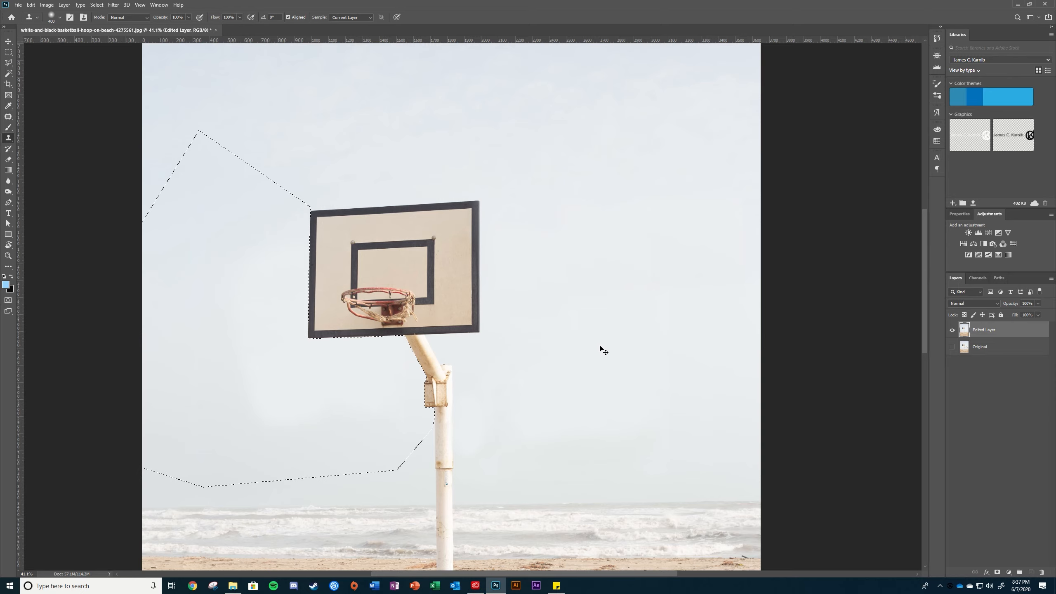
Examine the front bracket's edges and the cloned sky left of the pole for uneven patches.
{"action": "scroll", "coordinate": [458, 408], "scroll_direction": "up", "scroll_amount": 3}
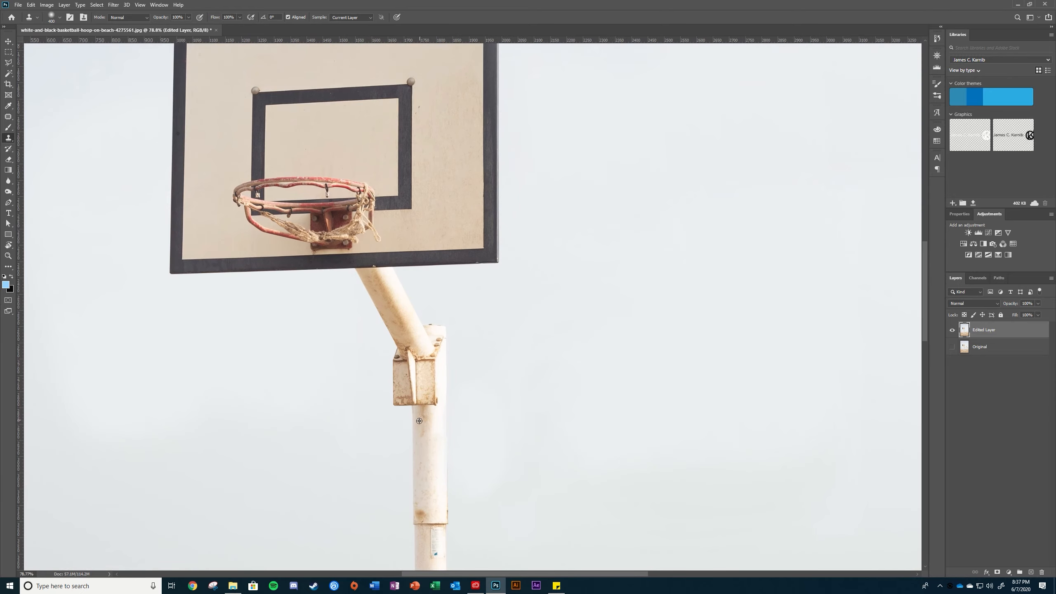
{"action": "scroll", "coordinate": [464, 455], "scroll_direction": "down", "scroll_amount": 3}
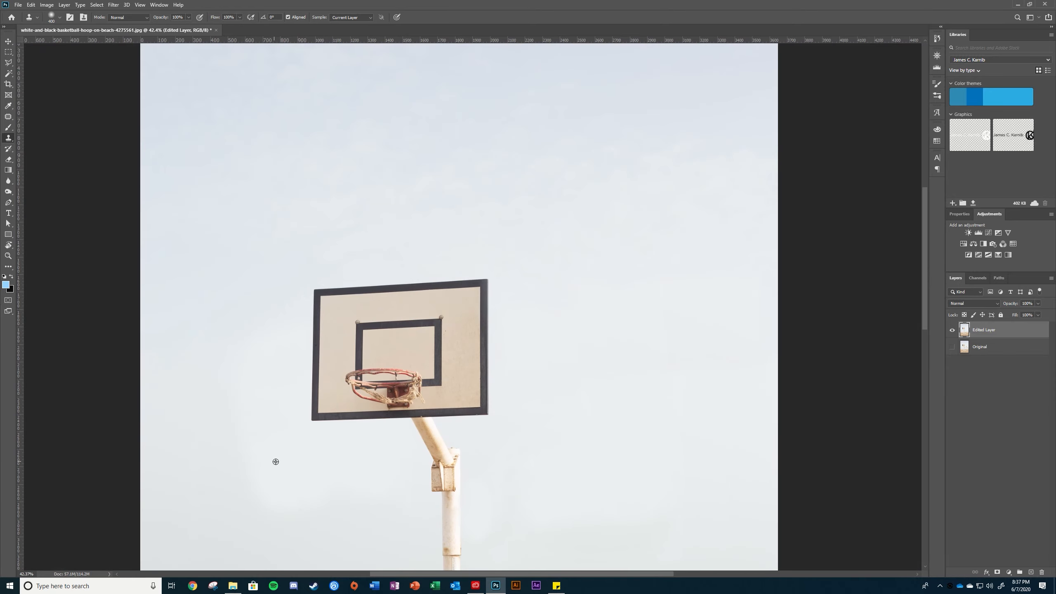
{"action": "scroll", "coordinate": [308, 491], "scroll_direction": "down", "scroll_amount": 3}
{"action": "scroll", "coordinate": [300, 492], "scroll_direction": "up", "scroll_amount": 5}
{"action": "left_click_drag", "start_coordinate": [350, 478], "coordinate": [431, 292]}
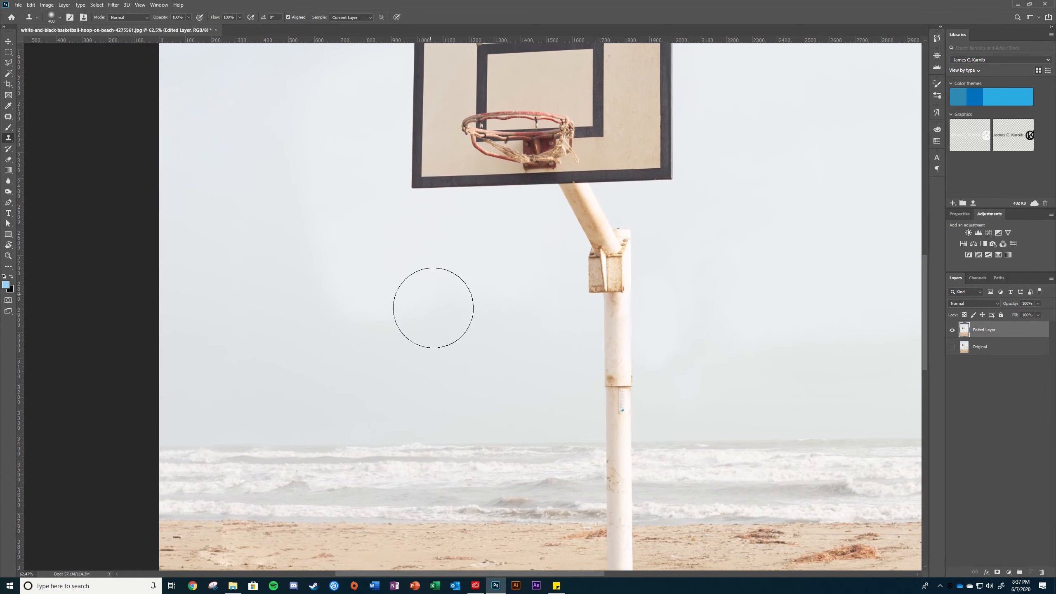
{"action": "scroll", "coordinate": [469, 382], "scroll_direction": "up", "scroll_amount": 2}
{"action": "scroll", "coordinate": [472, 381], "scroll_direction": "down", "scroll_amount": 3}
{"action": "scroll", "coordinate": [464, 382], "scroll_direction": "up", "scroll_amount": 1}
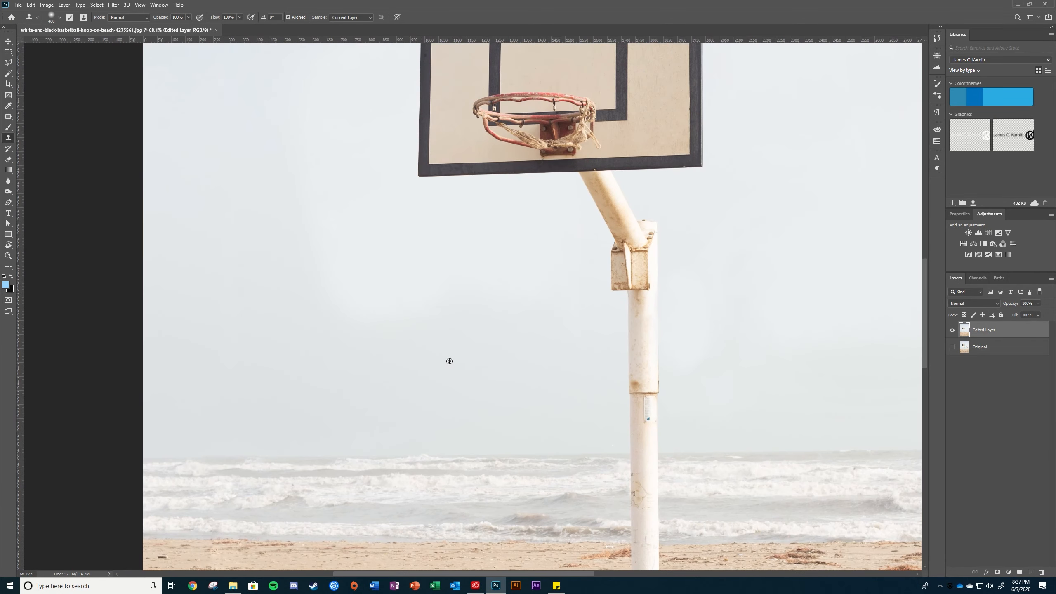
{"action": "scroll", "coordinate": [447, 361], "scroll_direction": "down", "scroll_amount": 2}
{"action": "scroll", "coordinate": [424, 341], "scroll_direction": "up", "scroll_amount": 2}
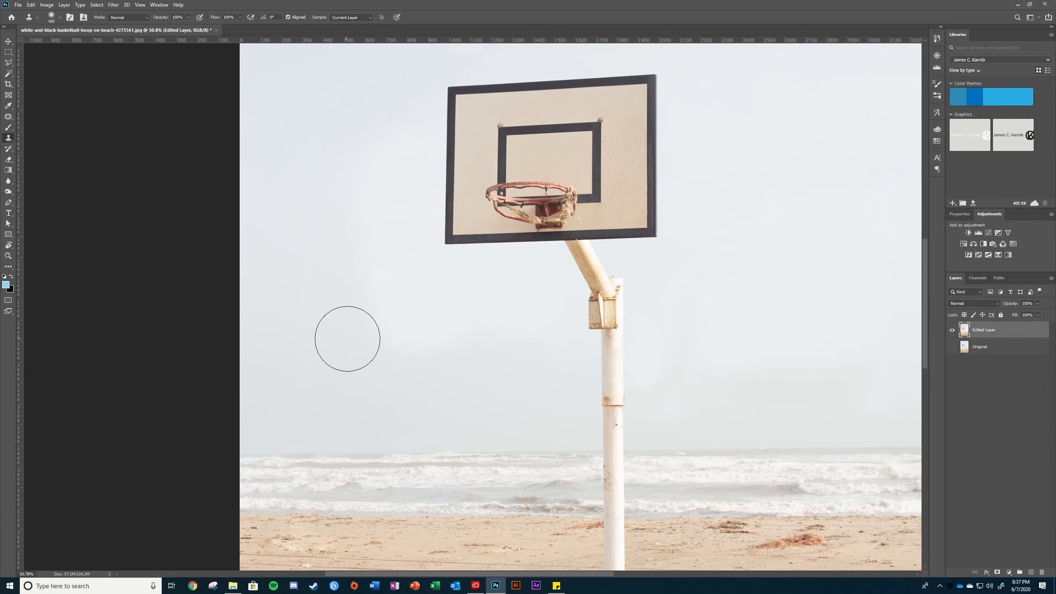
Sample clean sky near the photo's upper edge and clone it over the dark streak and uneven patches left of the backboard.
{"action": "left_click_drag", "start_coordinate": [346, 240], "coordinate": [382, 396]}
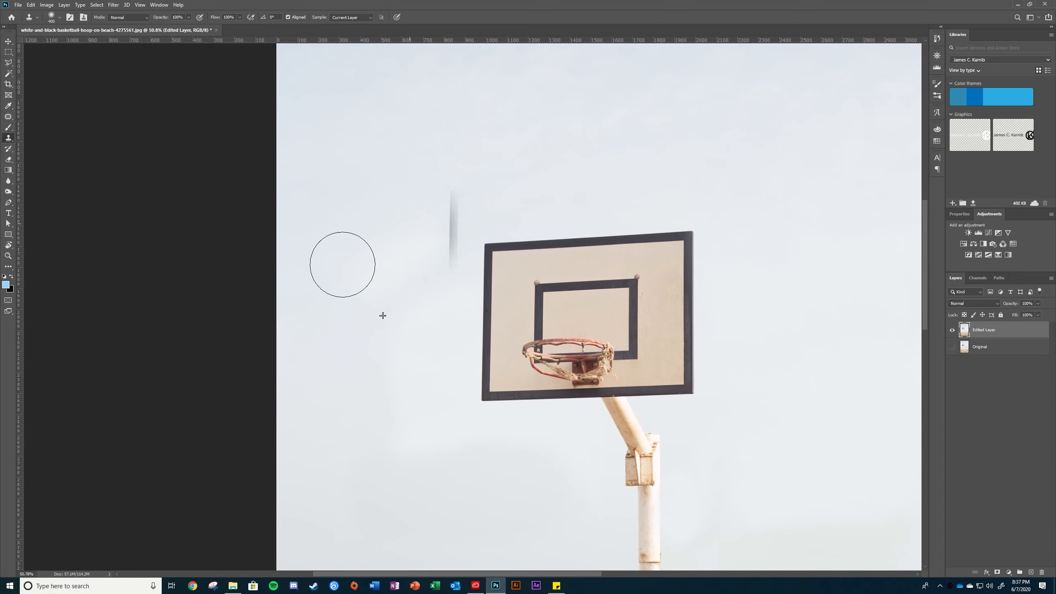
{"action": "mouse_move", "coordinate": [378, 169]}
{"action": "left_mouse_down"}
{"action": "mouse_move", "coordinate": [350, 240]}
{"action": "mouse_move", "coordinate": [387, 240]}
{"action": "mouse_move", "coordinate": [391, 206]}
{"action": "left_mouse_up"}
{"action": "left_click", "coordinate": [394, 78], "text": "alt"}
{"action": "mouse_move", "coordinate": [440, 99]}
{"action": "left_mouse_down"}
{"action": "mouse_move", "coordinate": [409, 223]}
{"action": "mouse_move", "coordinate": [436, 186]}
{"action": "mouse_move", "coordinate": [442, 207]}
{"action": "left_mouse_up"}
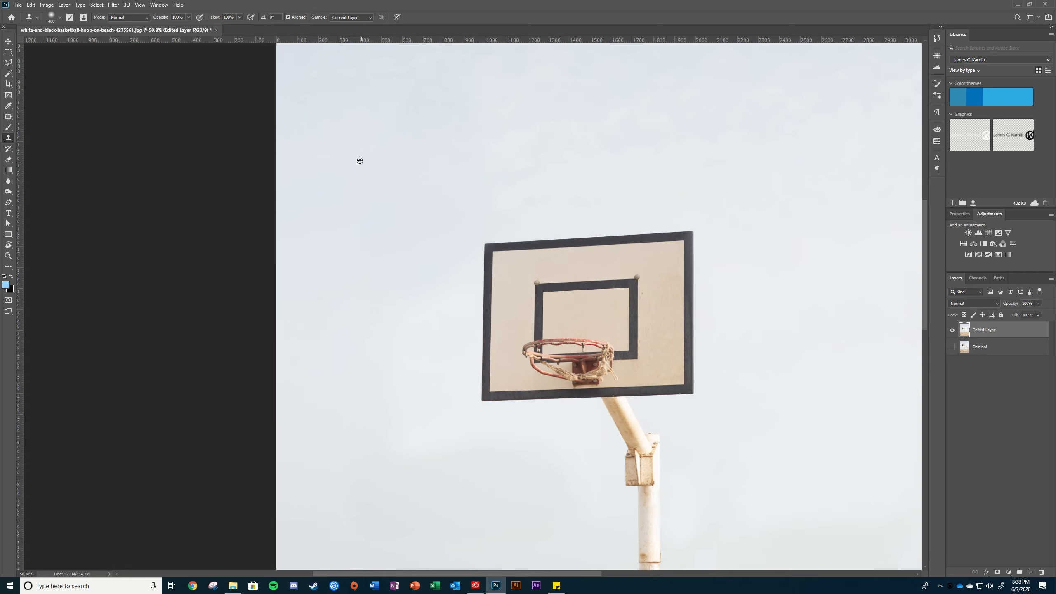
Examine the sky blending across the whole photo, then the debris scattered on the sand left of the pole.
{"action": "scroll", "coordinate": [286, 339], "scroll_direction": "down", "scroll_amount": 3}
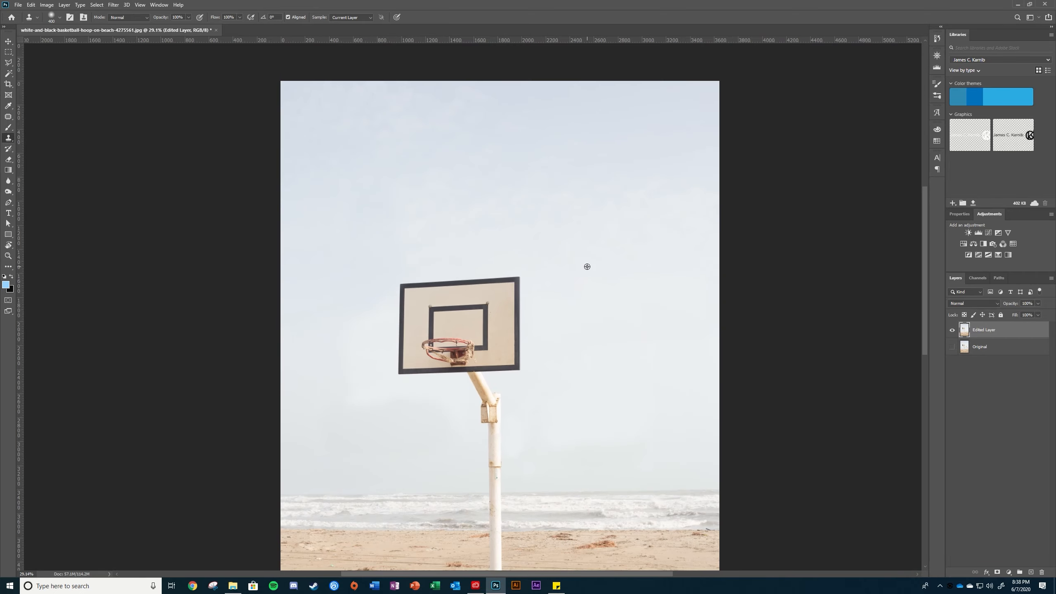
{"action": "scroll", "coordinate": [559, 439], "scroll_direction": "up", "scroll_amount": 1}
{"action": "scroll", "coordinate": [516, 418], "scroll_direction": "down", "scroll_amount": 3}
{"action": "scroll", "coordinate": [485, 420], "scroll_direction": "up", "scroll_amount": 4}
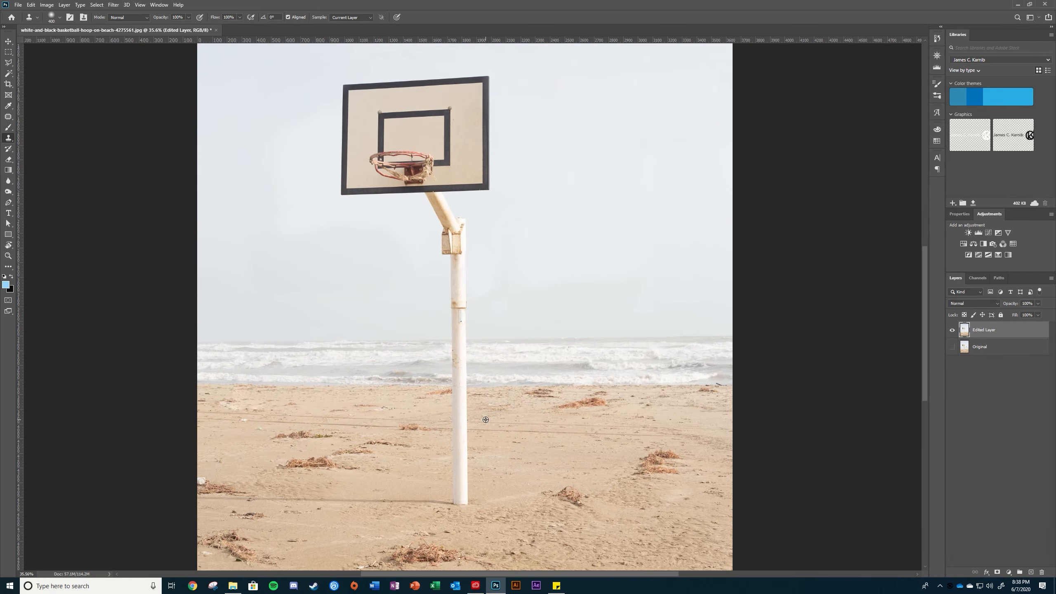
{"action": "scroll", "coordinate": [589, 276], "scroll_direction": "up", "scroll_amount": 3}
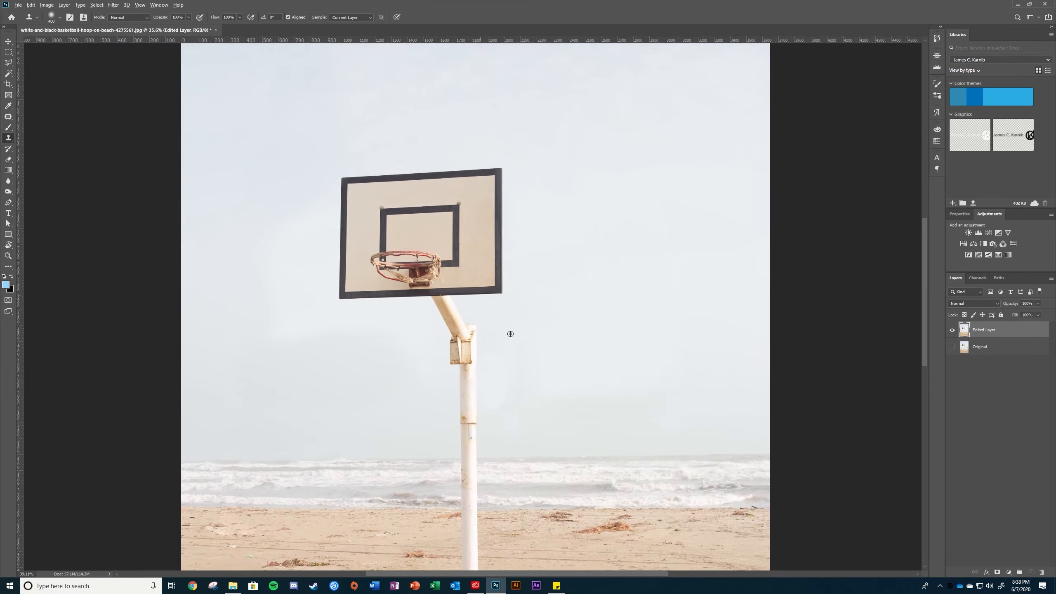
{"action": "scroll", "coordinate": [481, 374], "scroll_direction": "down", "scroll_amount": 4}
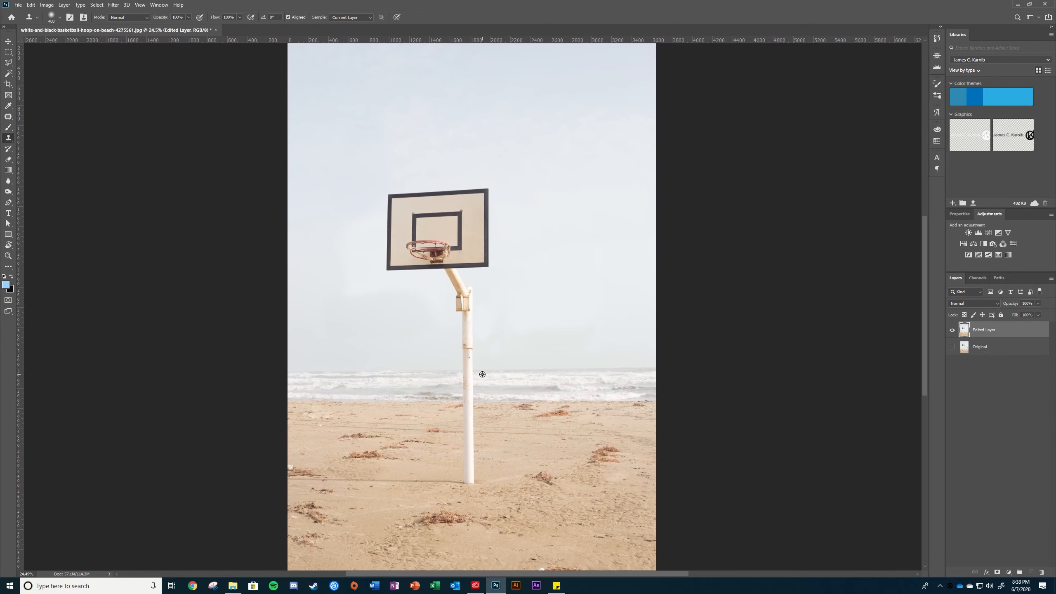
{"action": "scroll", "coordinate": [481, 373], "scroll_direction": "up", "scroll_amount": 1}
{"action": "scroll", "coordinate": [476, 321], "scroll_direction": "up", "scroll_amount": 1}
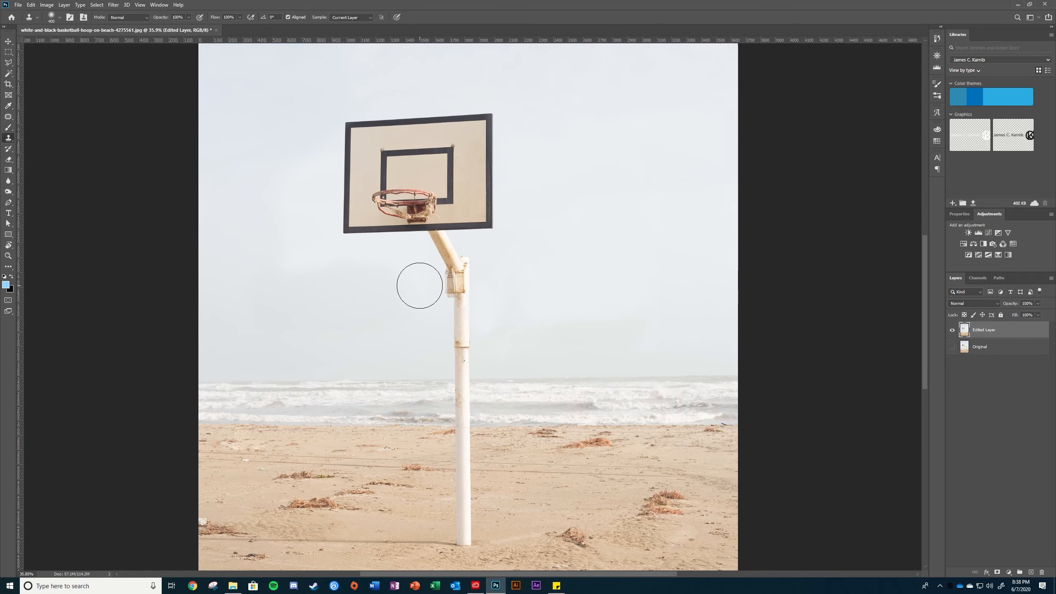
{"action": "left_click_drag", "start_coordinate": [415, 475], "coordinate": [411, 358]}
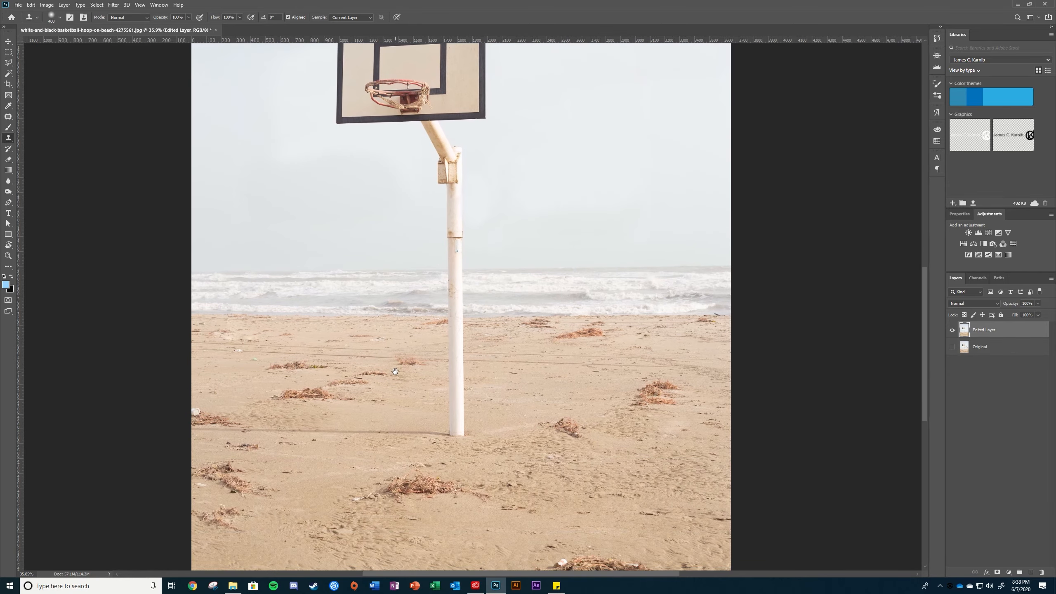
{"action": "scroll", "coordinate": [282, 381], "scroll_direction": "up", "scroll_amount": 4}
{"action": "left_click_drag", "start_coordinate": [282, 381], "coordinate": [389, 424]}
{"action": "scroll", "coordinate": [389, 424], "scroll_direction": "up", "scroll_amount": 4}
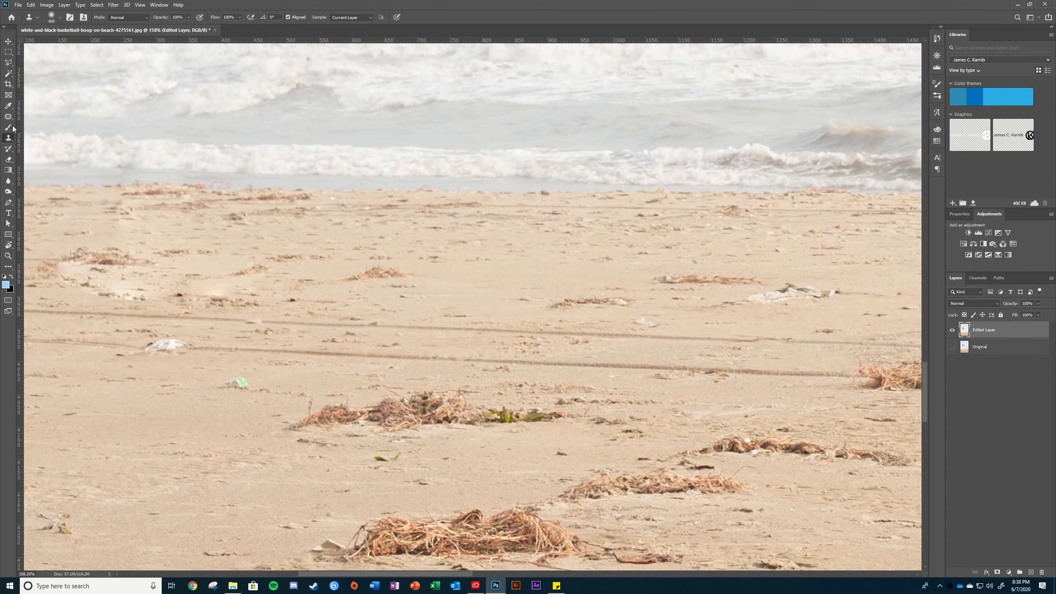
Switch to the Patch tool for cleaning up the sand.
{"action": "left_click", "coordinate": [12, 120]}
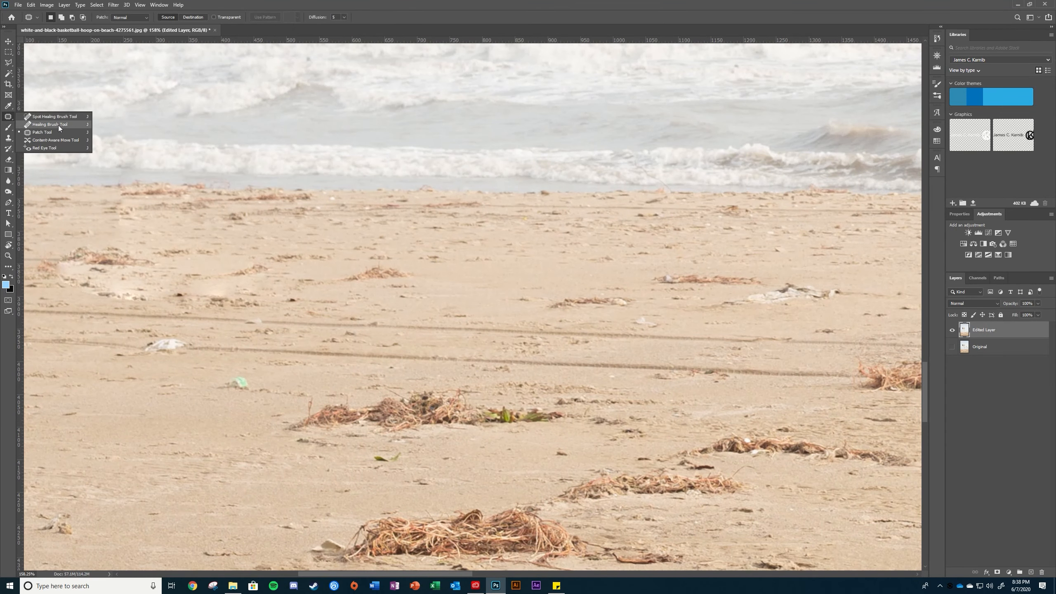
{"action": "scroll", "coordinate": [318, 389], "scroll_direction": "down", "scroll_amount": 3}
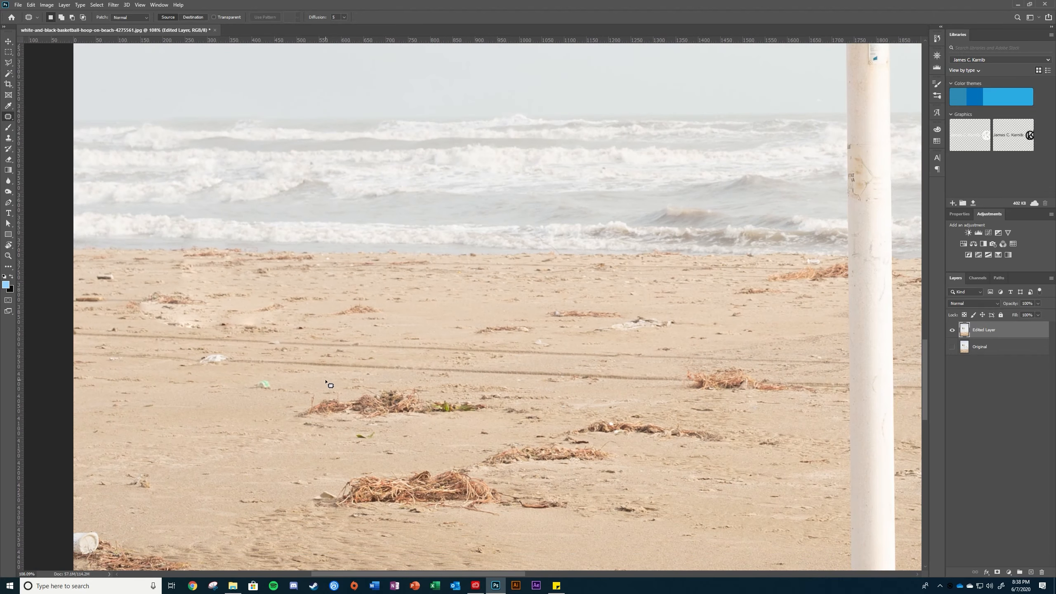
{"action": "scroll", "coordinate": [304, 403], "scroll_direction": "up", "scroll_amount": 2}
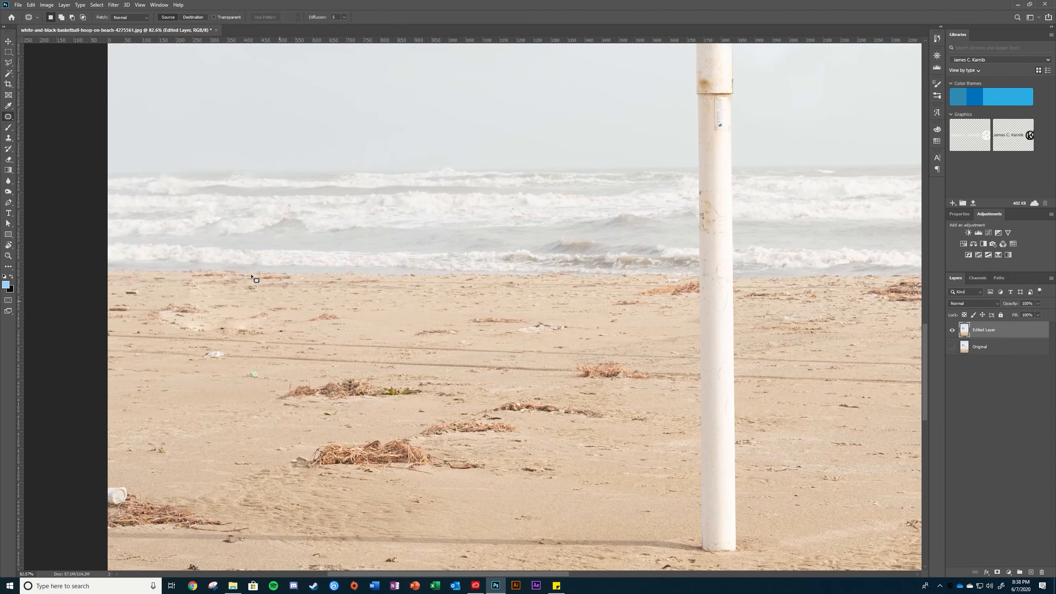
{"action": "left_click", "coordinate": [8, 62]}
{"action": "right_click", "coordinate": [8, 64]}
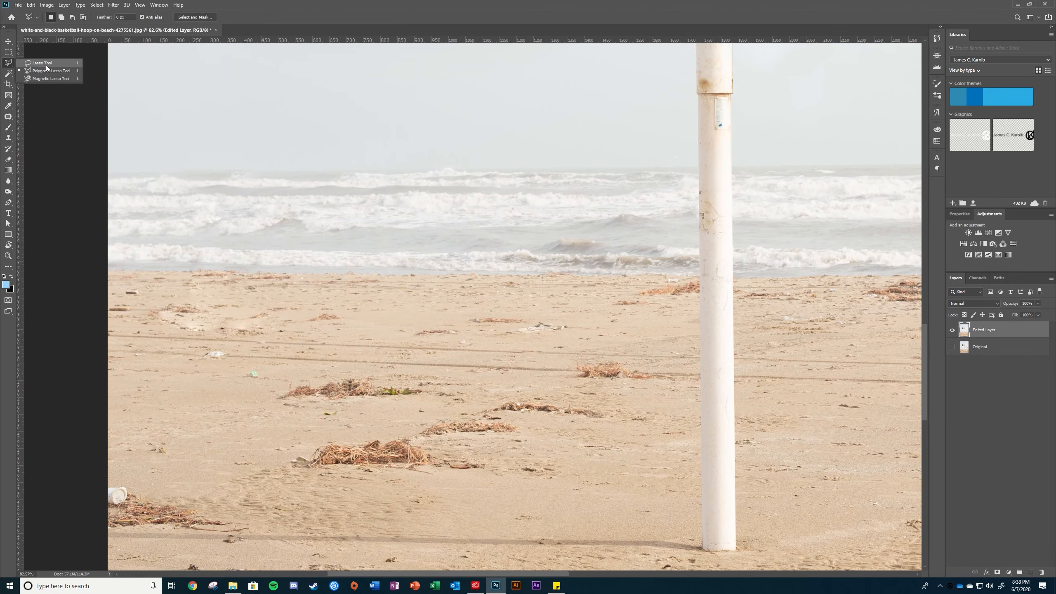
{"action": "left_click", "coordinate": [45, 70]}
{"action": "left_click", "coordinate": [9, 117]}
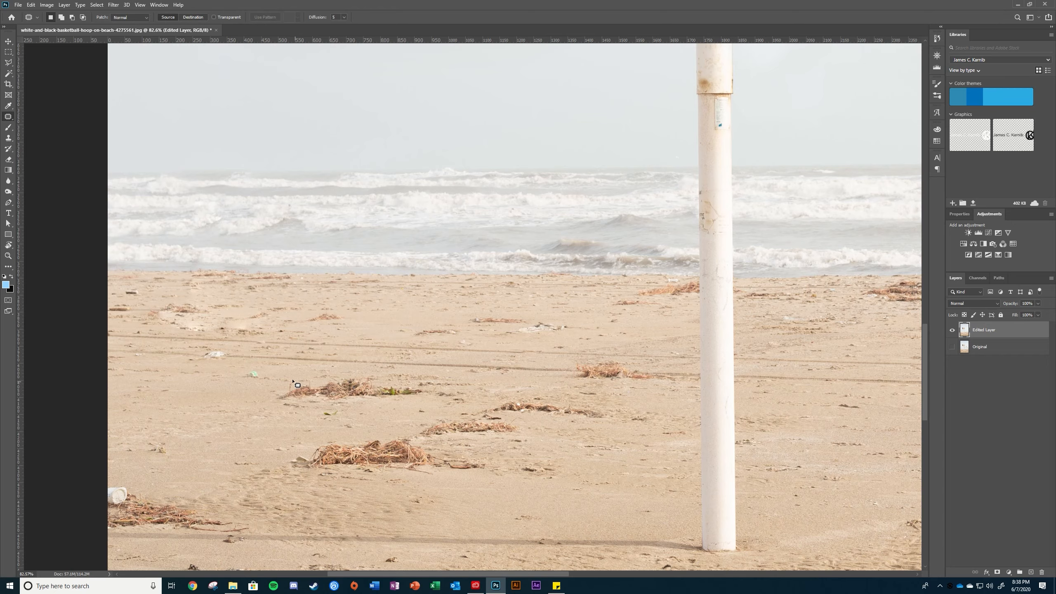
Outline the small green piece of litter on the sand left of the pole and patch it with clean sand from its left.
{"action": "left_click_drag", "start_coordinate": [702, 444], "coordinate": [335, 318]}
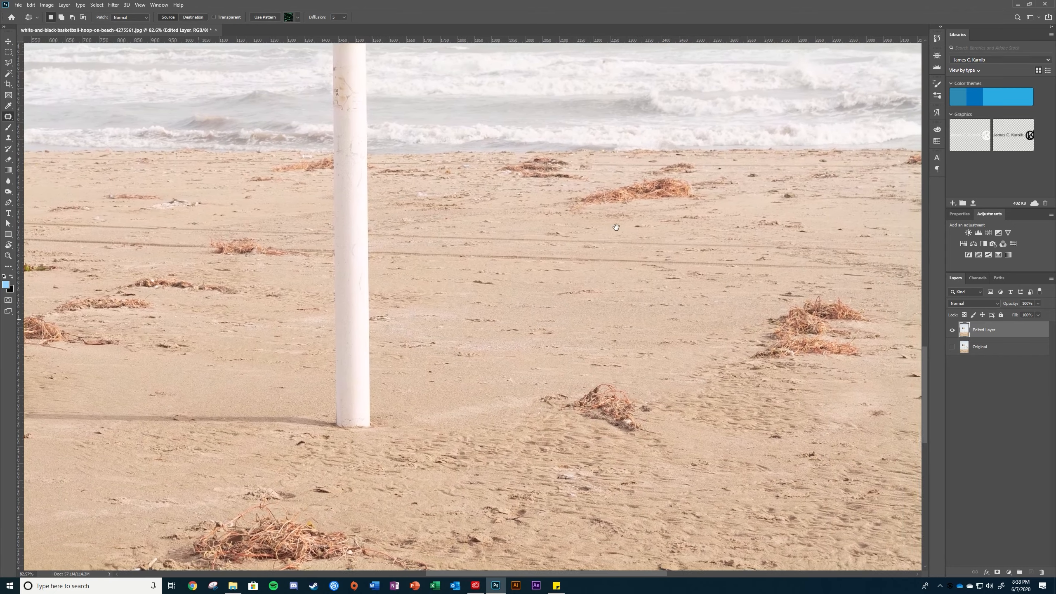
{"action": "left_click_drag", "start_coordinate": [661, 211], "coordinate": [471, 319]}
{"action": "left_click_drag", "start_coordinate": [324, 307], "coordinate": [896, 325]}
{"action": "left_click_drag", "start_coordinate": [167, 314], "coordinate": [460, 307]}
{"action": "scroll", "coordinate": [561, 373], "scroll_direction": "up", "scroll_amount": 5}
{"action": "scroll", "coordinate": [564, 377], "scroll_direction": "up", "scroll_amount": 8}
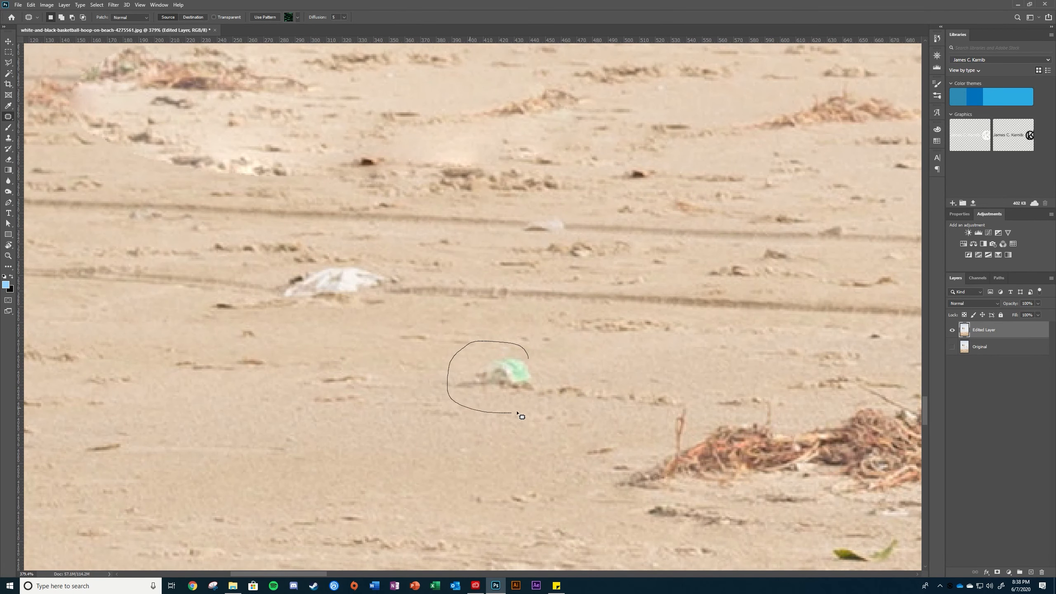
{"action": "left_click_drag", "start_coordinate": [505, 343], "coordinate": [500, 339]}
{"action": "left_click_drag", "start_coordinate": [501, 386], "coordinate": [237, 362]}
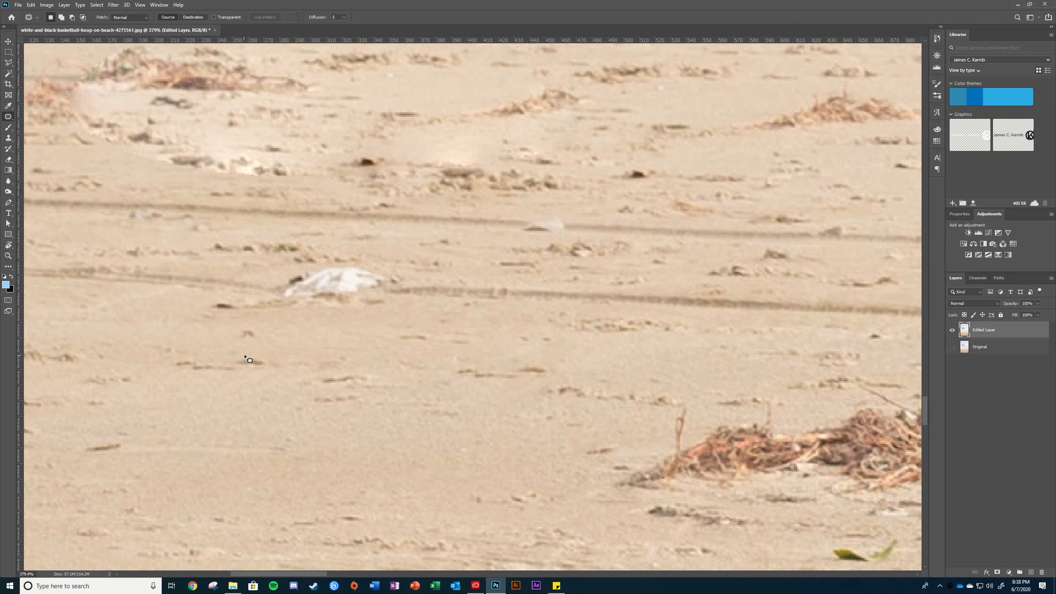
{"action": "scroll", "coordinate": [503, 385], "scroll_direction": "down", "scroll_amount": 6}
{"action": "scroll", "coordinate": [525, 422], "scroll_direction": "up", "scroll_amount": 3}
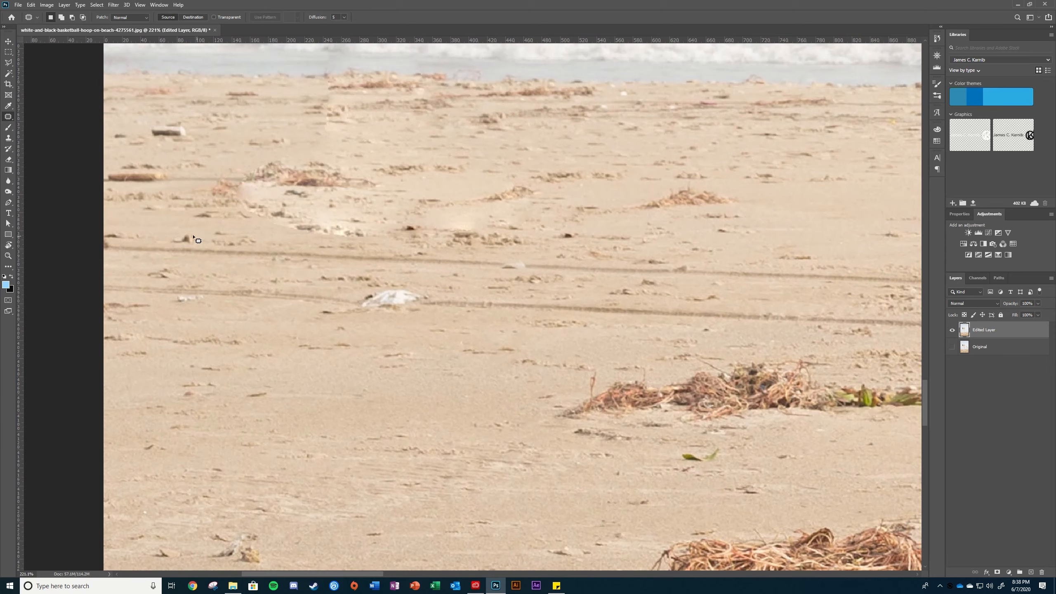
Switch to the Clone Stamp tool and reduce its brush for the sand cleanup.
{"action": "left_click", "coordinate": [8, 140]}
{"action": "scroll", "coordinate": [448, 370], "scroll_direction": "down", "scroll_amount": 4}
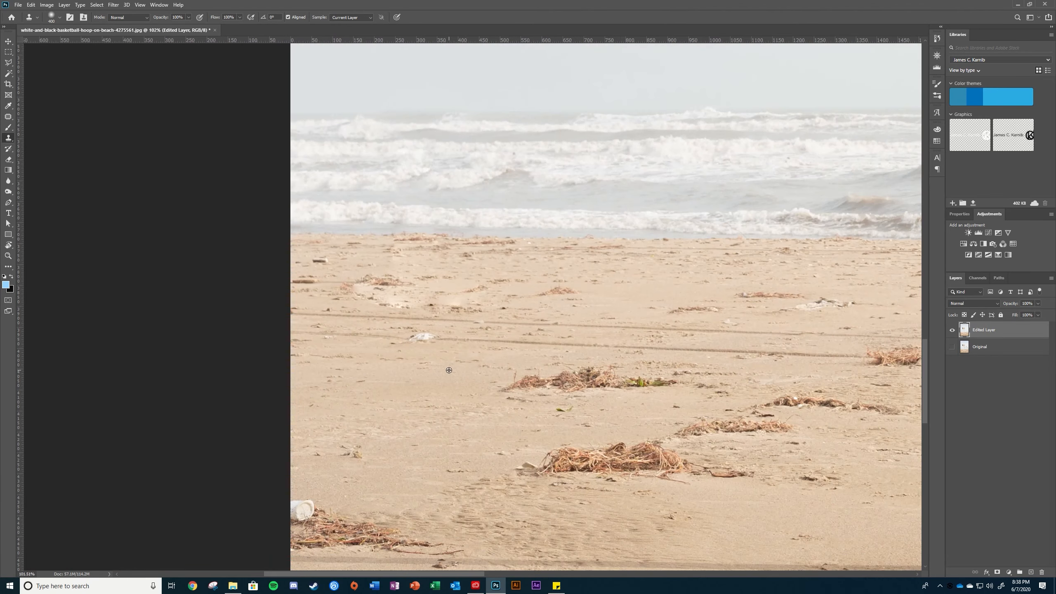
{"action": "key", "text": "bracketleft"}
{"action": "key", "text": "bracketleft"}
{"action": "key", "text": "bracketleft"}
Examine the seaweed clumps and litter scattered across the sand on both sides of the pole.
{"action": "left_click_drag", "start_coordinate": [677, 316], "coordinate": [395, 279]}
{"action": "left_click_drag", "start_coordinate": [672, 361], "coordinate": [383, 244]}
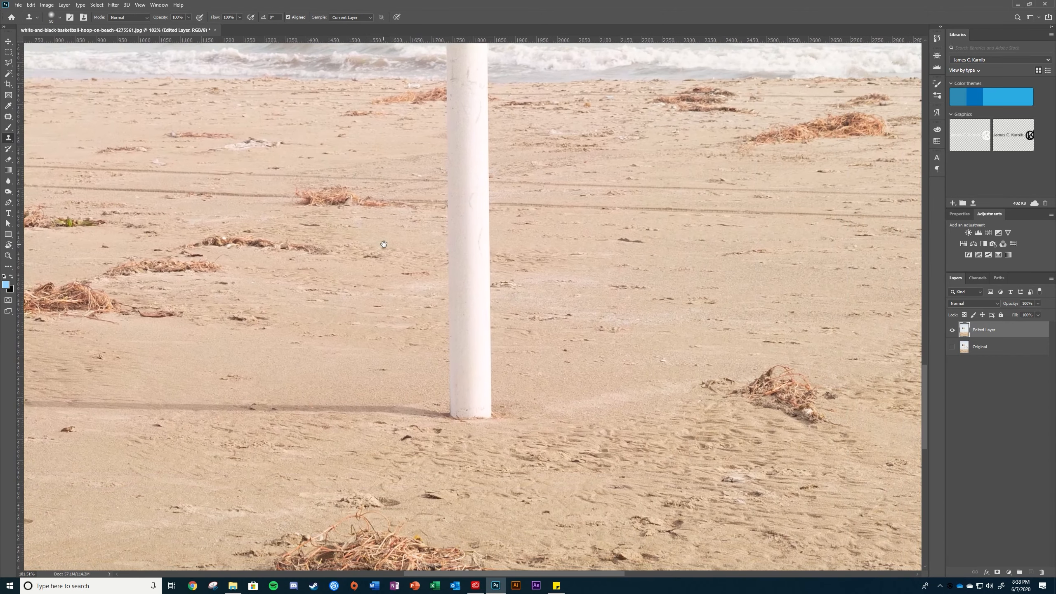
{"action": "left_click_drag", "start_coordinate": [324, 367], "coordinate": [460, 285]}
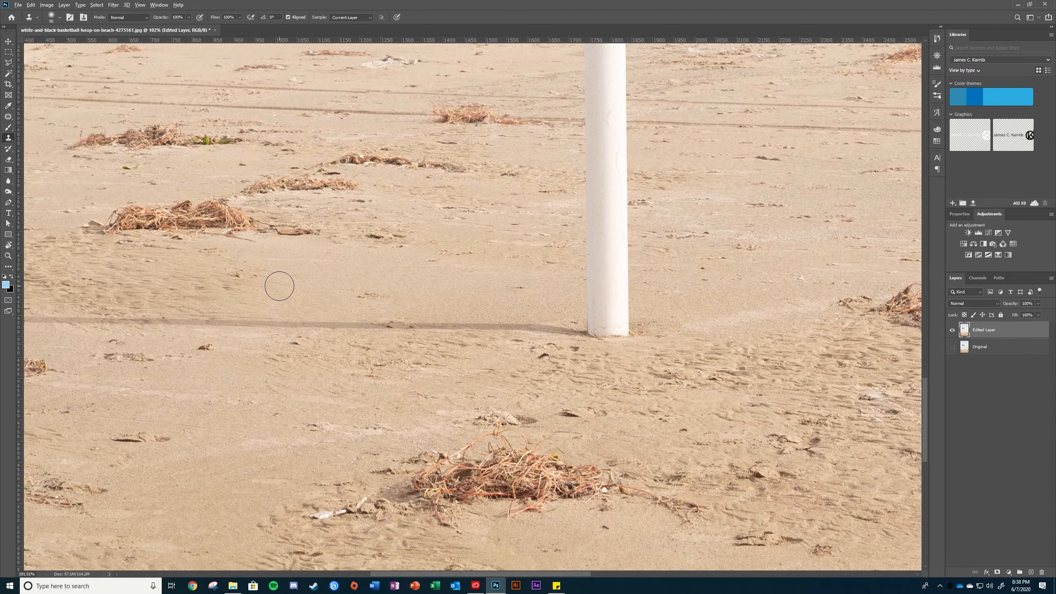
{"action": "left_click_drag", "start_coordinate": [678, 299], "coordinate": [224, 414]}
{"action": "left_click_drag", "start_coordinate": [571, 238], "coordinate": [367, 380]}
{"action": "scroll", "coordinate": [393, 301], "scroll_direction": "up", "scroll_amount": 3}
{"action": "scroll", "coordinate": [417, 313], "scroll_direction": "up", "scroll_amount": 3}
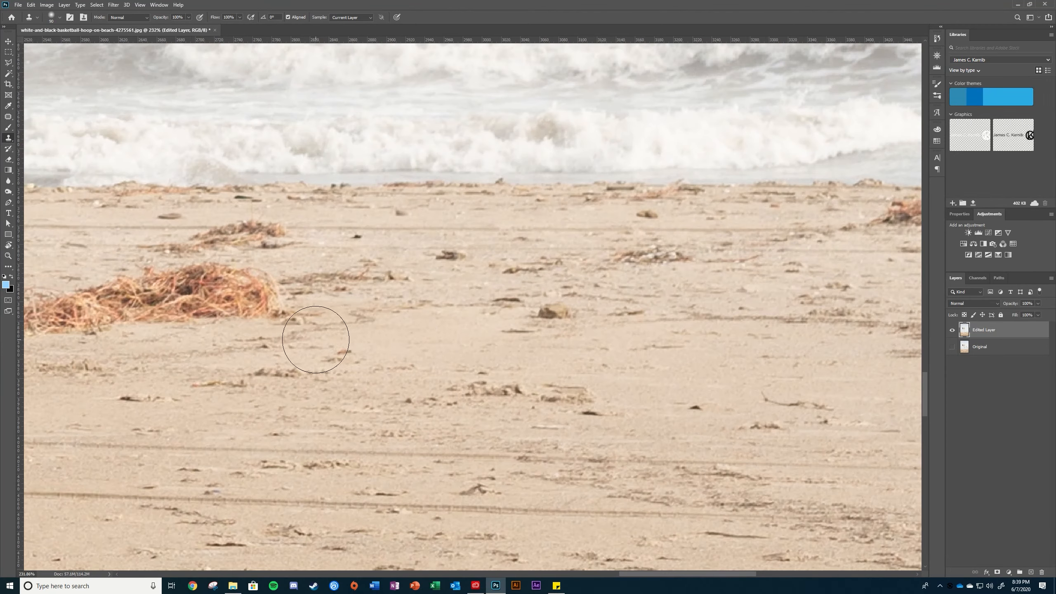
{"action": "left_click_drag", "start_coordinate": [314, 341], "coordinate": [672, 329]}
{"action": "left_click_drag", "start_coordinate": [256, 298], "coordinate": [688, 315]}
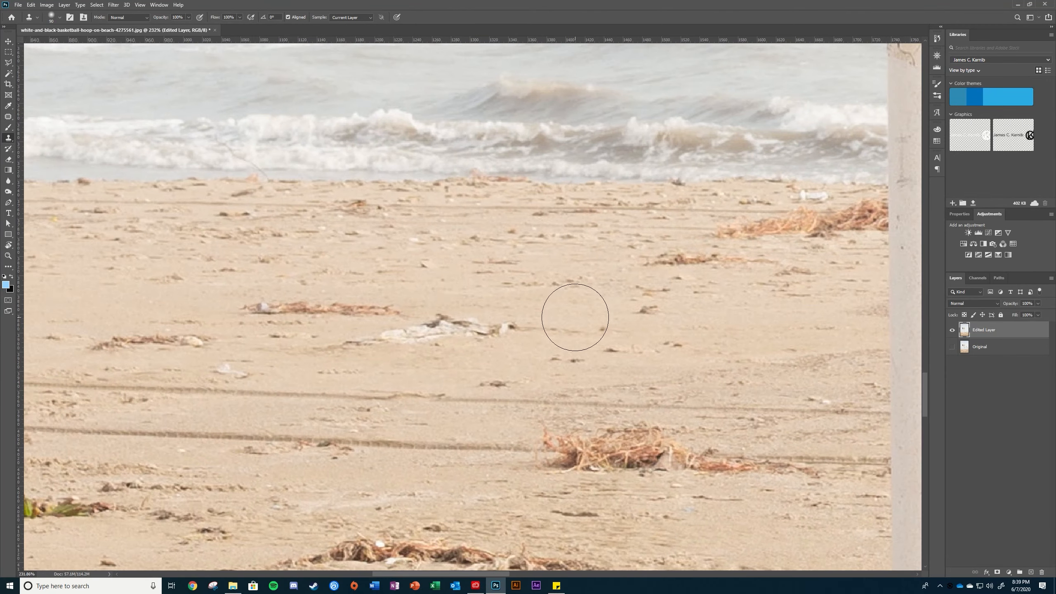
{"action": "scroll", "coordinate": [575, 317], "scroll_direction": "down", "scroll_amount": 12}
{"action": "scroll", "coordinate": [316, 352], "scroll_direction": "up", "scroll_amount": 8}
{"action": "scroll", "coordinate": [294, 348], "scroll_direction": "up", "scroll_amount": 3}
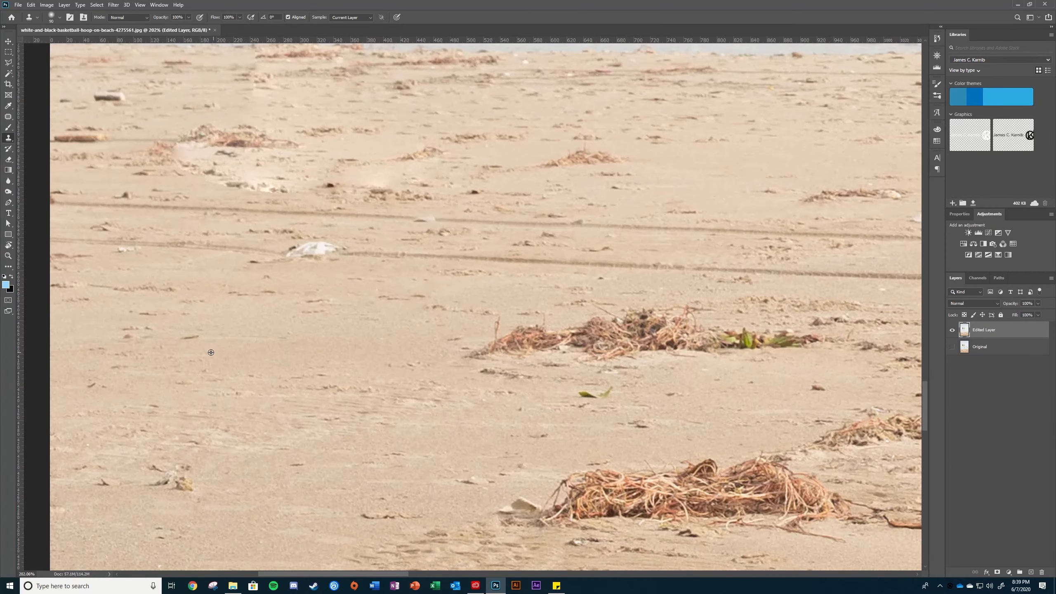
Sample clean sand left of the pole and clone it over the seaweed clump with green leaves above the large pile.
{"action": "left_click", "coordinate": [154, 359], "text": "alt"}
{"action": "left_click", "coordinate": [471, 353]}
{"action": "mouse_move", "coordinate": [471, 354]}
{"action": "left_mouse_down"}
{"action": "mouse_move", "coordinate": [512, 330]}
{"action": "mouse_move", "coordinate": [597, 326]}
{"action": "mouse_move", "coordinate": [755, 327]}
{"action": "mouse_move", "coordinate": [817, 342]}
{"action": "left_mouse_up"}
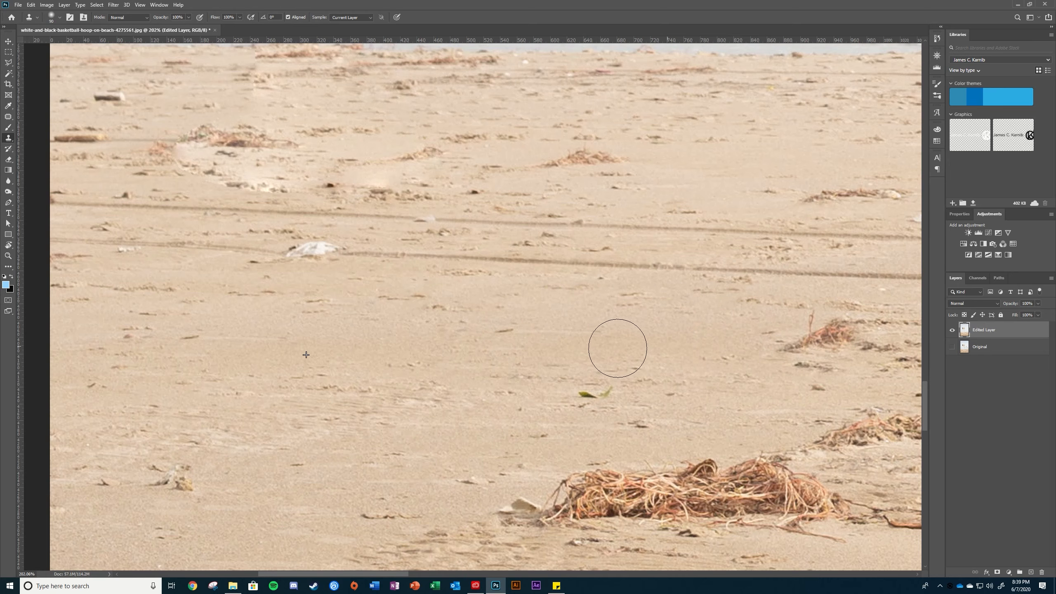
{"action": "left_click_drag", "start_coordinate": [618, 348], "coordinate": [334, 300]}
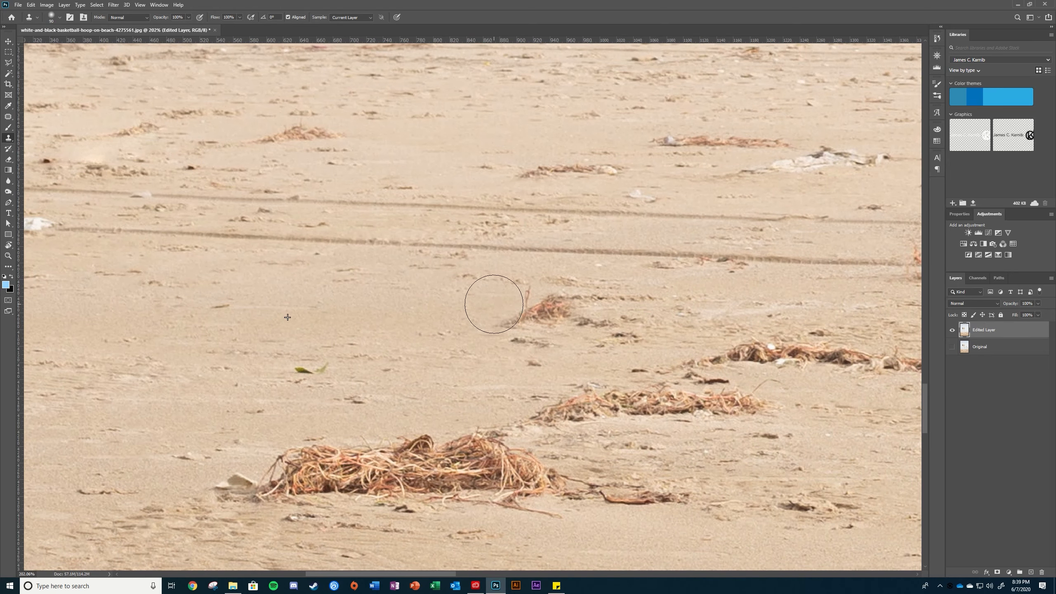
{"action": "left_click_drag", "start_coordinate": [490, 302], "coordinate": [542, 306]}
{"action": "scroll", "coordinate": [401, 309], "scroll_direction": "down", "scroll_amount": 3}
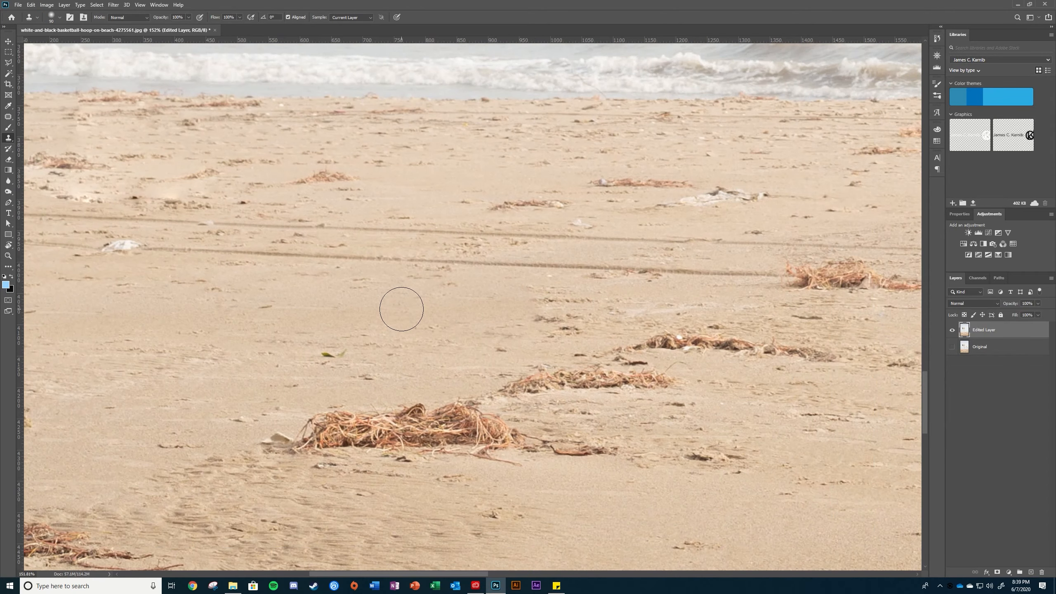
Sample nearby clean sand and clone it over the small green leaf above the large seaweed pile.
{"action": "left_click_drag", "start_coordinate": [237, 296], "coordinate": [405, 269]}
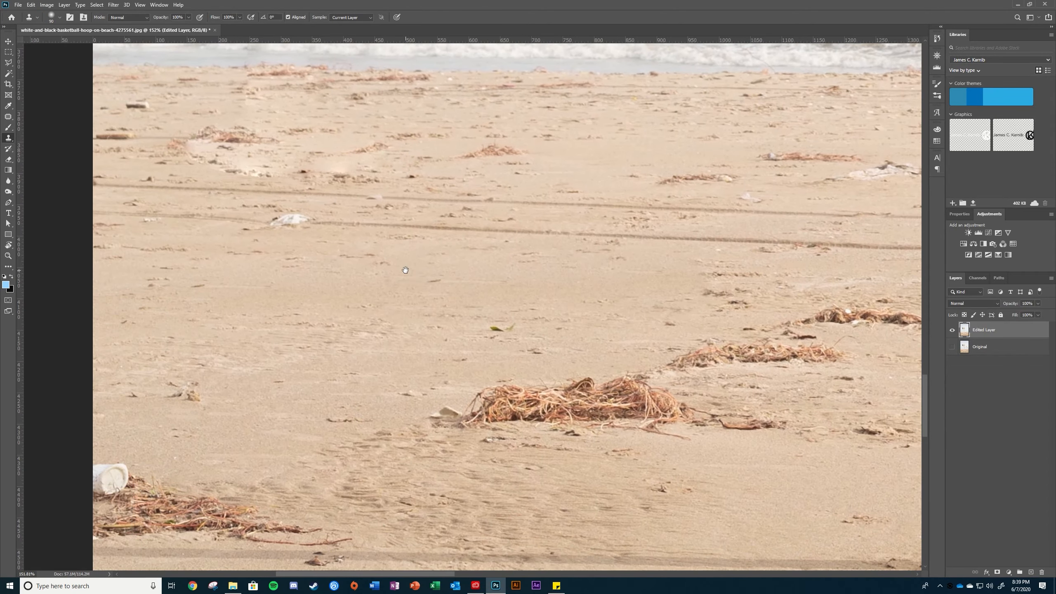
{"action": "scroll", "coordinate": [349, 269], "scroll_direction": "up", "scroll_amount": 2}
{"action": "left_click", "coordinate": [504, 290], "text": "alt"}
{"action": "left_click_drag", "start_coordinate": [522, 341], "coordinate": [538, 342]}
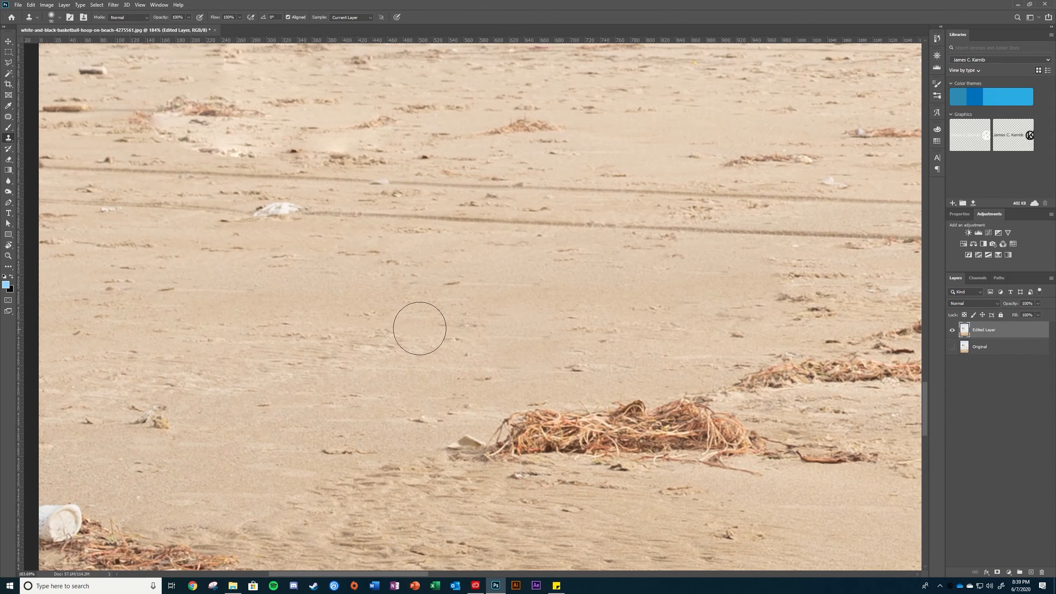
Examine the debris across the whole beach and the pale litter on the tyre tracks left of the pole.
{"action": "scroll", "coordinate": [366, 313], "scroll_direction": "down", "scroll_amount": 11}
{"action": "scroll", "coordinate": [366, 313], "scroll_direction": "down", "scroll_amount": 6}
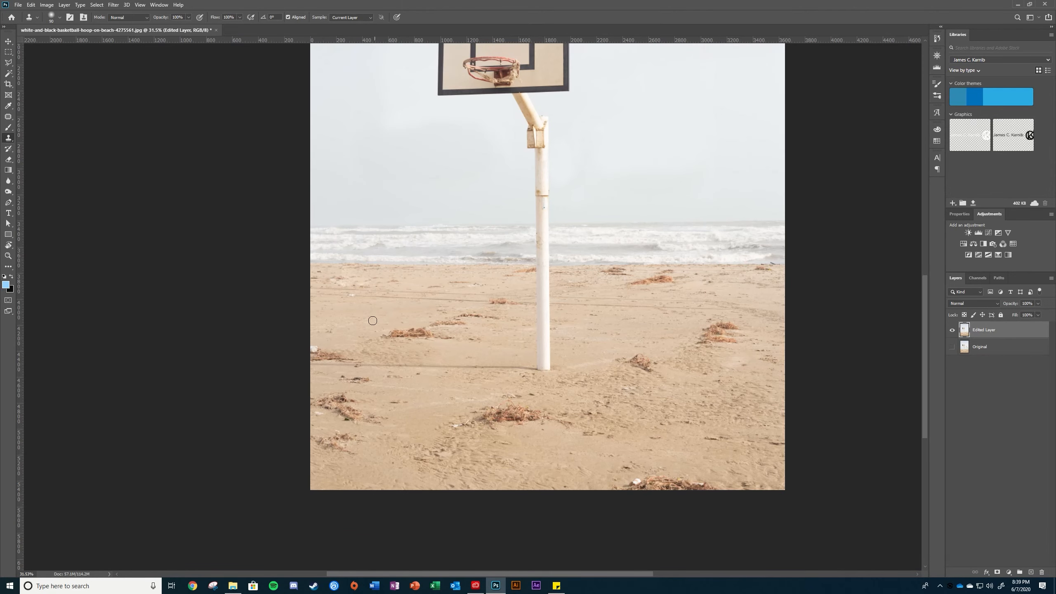
{"action": "left_click_drag", "start_coordinate": [703, 342], "coordinate": [569, 340]}
{"action": "scroll", "coordinate": [593, 336], "scroll_direction": "up", "scroll_amount": 9}
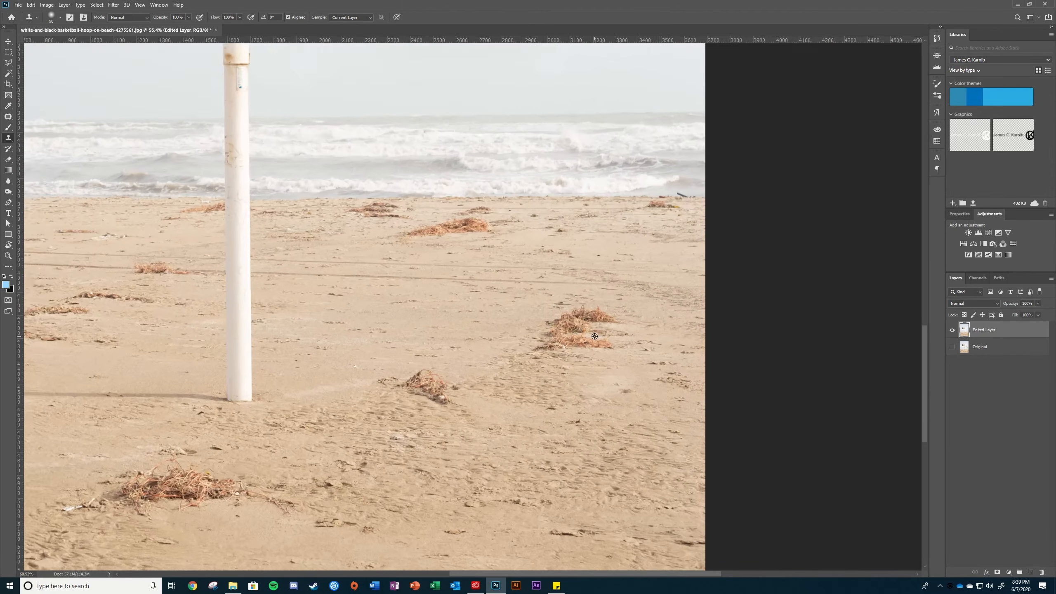
{"action": "left_click_drag", "start_coordinate": [298, 256], "coordinate": [530, 278]}
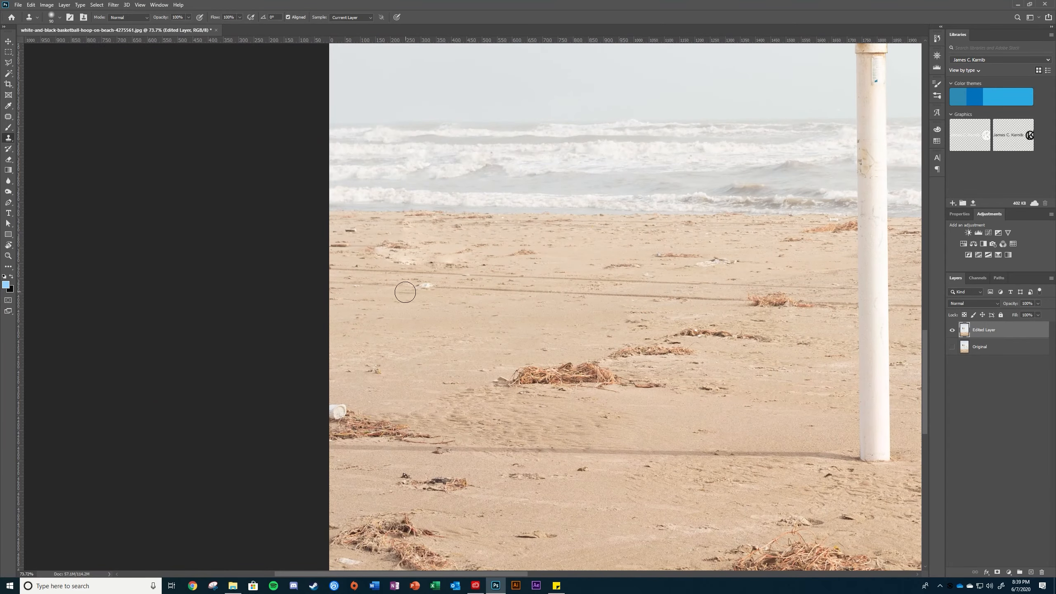
{"action": "scroll", "coordinate": [405, 292], "scroll_direction": "up", "scroll_amount": 15}
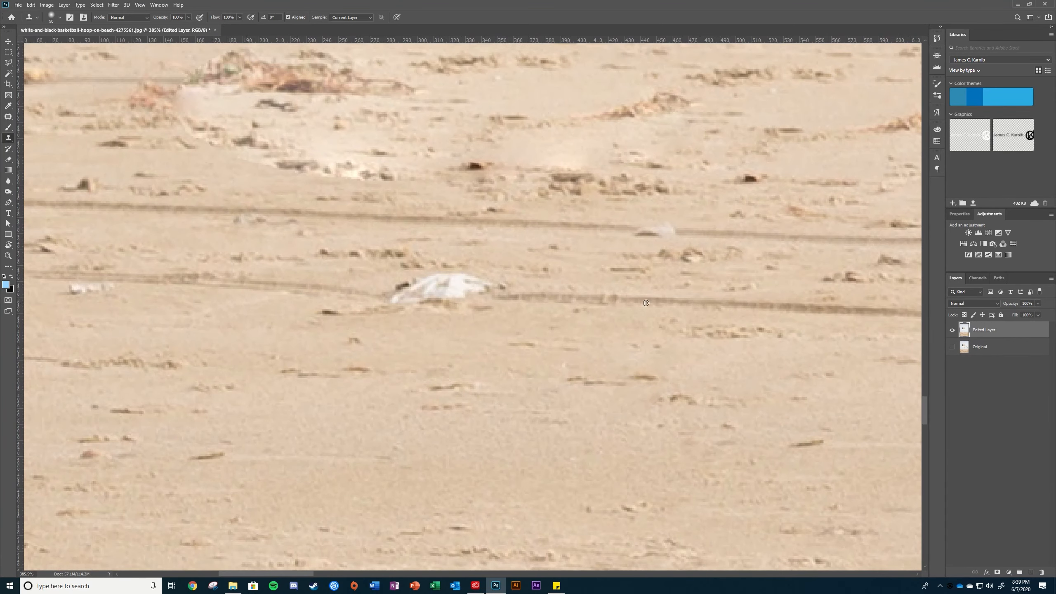
{"action": "scroll", "coordinate": [685, 303], "scroll_direction": "down", "scroll_amount": 20}
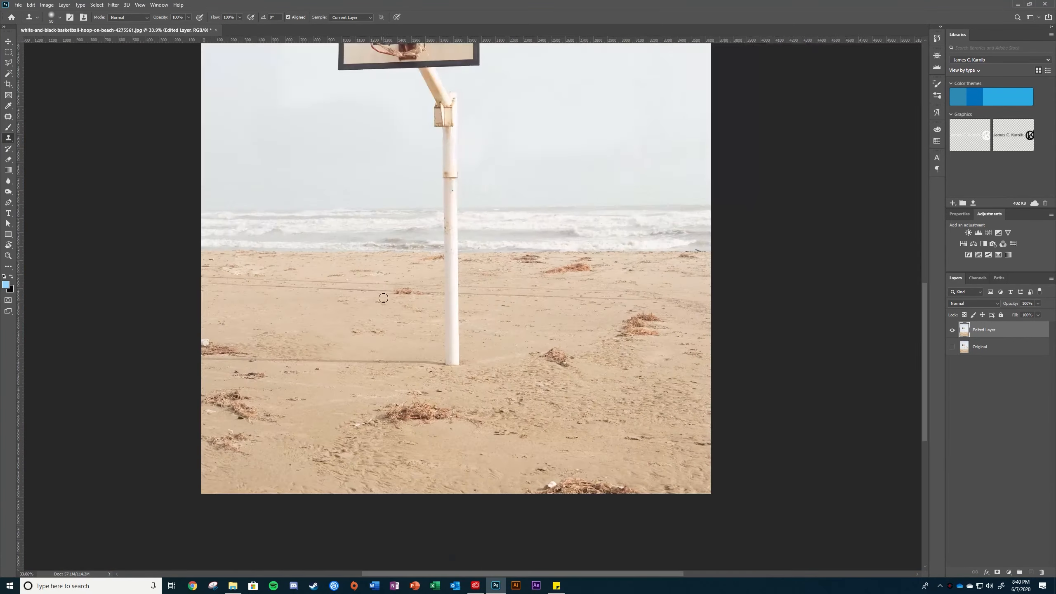
Resize the Clone Stamp brush and clone sand over the seaweed and litter around the tyre tracks left of the pole.
{"action": "scroll", "coordinate": [381, 297], "scroll_direction": "up", "scroll_amount": 12}
{"action": "key", "text": "]"}
{"action": "key", "text": "]"}
{"action": "key", "text": "]"}
{"action": "scroll", "coordinate": [333, 244], "scroll_direction": "down", "scroll_amount": 5}
{"action": "scroll", "coordinate": [333, 258], "scroll_direction": "up", "scroll_amount": 7}
{"action": "left_click_drag", "start_coordinate": [424, 313], "coordinate": [806, 302]}
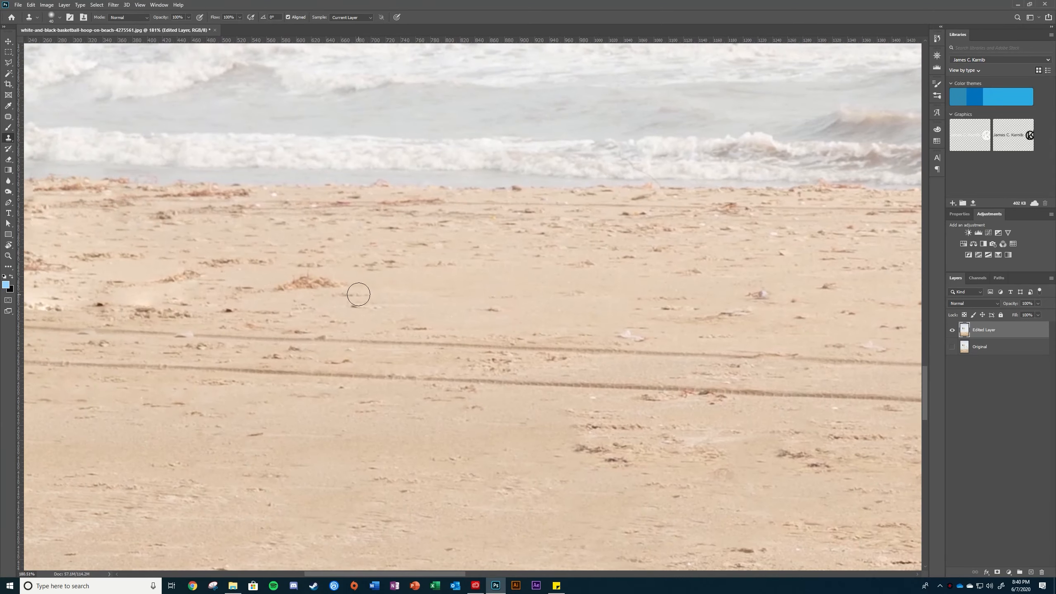
Retouch the leftover seaweed and pale patches on the sand between the waterline and the tyre tracks left of the pole.
{"action": "scroll", "coordinate": [358, 295], "scroll_direction": "down", "scroll_amount": 10}
{"action": "scroll", "coordinate": [640, 258], "scroll_direction": "up", "scroll_amount": 12}
{"action": "key", "text": "m"}
{"action": "left_click_drag", "start_coordinate": [147, 164], "coordinate": [475, 411]}
{"action": "key", "text": "b"}
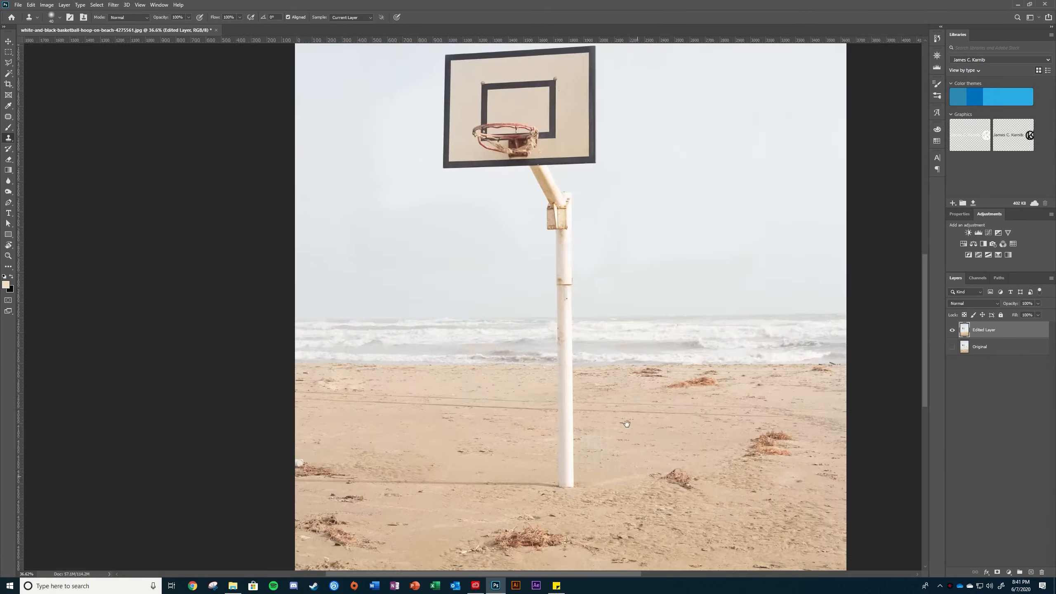
Clone clean sand over the seaweed clumps right of the pole, from the waterline down to the pole's base.
{"action": "scroll", "coordinate": [223, 236], "scroll_direction": "up", "scroll_amount": 5}
{"action": "mouse_move", "coordinate": [223, 236]}
{"action": "left_mouse_down"}
{"action": "mouse_move", "coordinate": [243, 316]}
{"action": "mouse_move", "coordinate": [425, 299]}
{"action": "left_mouse_up"}
{"action": "scroll", "coordinate": [242, 316], "scroll_direction": "down", "scroll_amount": 12}
{"action": "scroll", "coordinate": [537, 311], "scroll_direction": "up", "scroll_amount": 8}
{"action": "scroll", "coordinate": [537, 311], "scroll_direction": "down", "scroll_amount": 3}
{"action": "scroll", "coordinate": [295, 323], "scroll_direction": "up", "scroll_amount": 6}
{"action": "left_click_drag", "start_coordinate": [334, 357], "coordinate": [559, 443]}
{"action": "left_click_drag", "start_coordinate": [530, 356], "coordinate": [471, 366]}
{"action": "scroll", "coordinate": [516, 449], "scroll_direction": "down", "scroll_amount": 12}
{"action": "scroll", "coordinate": [525, 469], "scroll_direction": "up", "scroll_amount": 8}
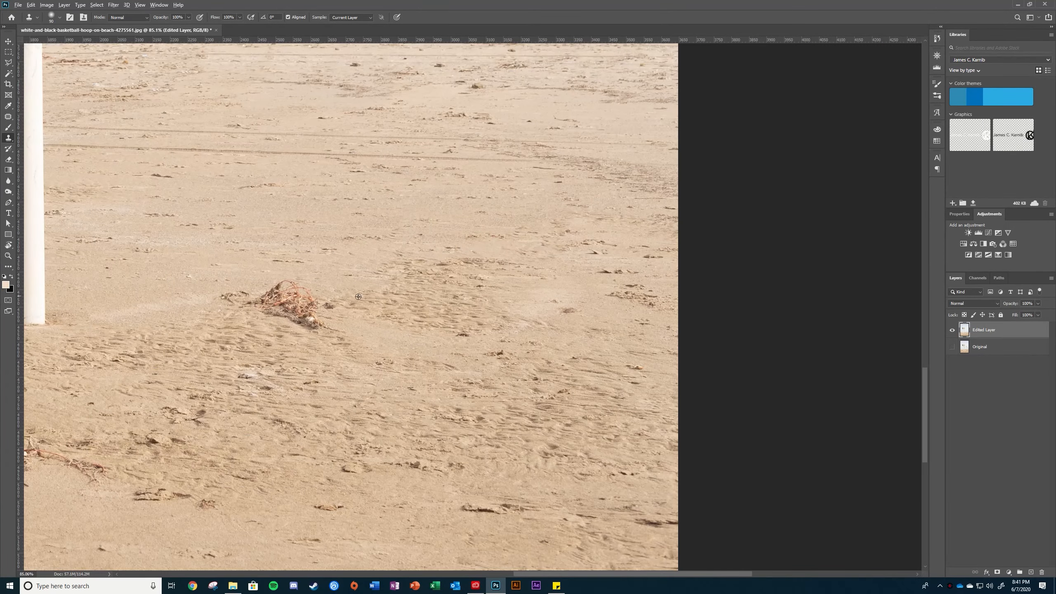
{"action": "left_click_drag", "start_coordinate": [316, 308], "coordinate": [208, 277]}
{"action": "left_click_drag", "start_coordinate": [208, 311], "coordinate": [559, 295]}
Patch the seaweed clump on the foreground sand below the pole with clean sand and clear the selection.
{"action": "key", "text": "j"}
{"action": "left_click_drag", "start_coordinate": [376, 220], "coordinate": [376, 220]}
{"action": "left_click_drag", "start_coordinate": [387, 260], "coordinate": [736, 218]}
{"action": "key", "text": "ctrl+z"}
{"action": "left_click_drag", "start_coordinate": [542, 300], "coordinate": [540, 297]}
{"action": "left_click_drag", "start_coordinate": [374, 266], "coordinate": [782, 275]}
{"action": "key", "text": "ctrl+d"}
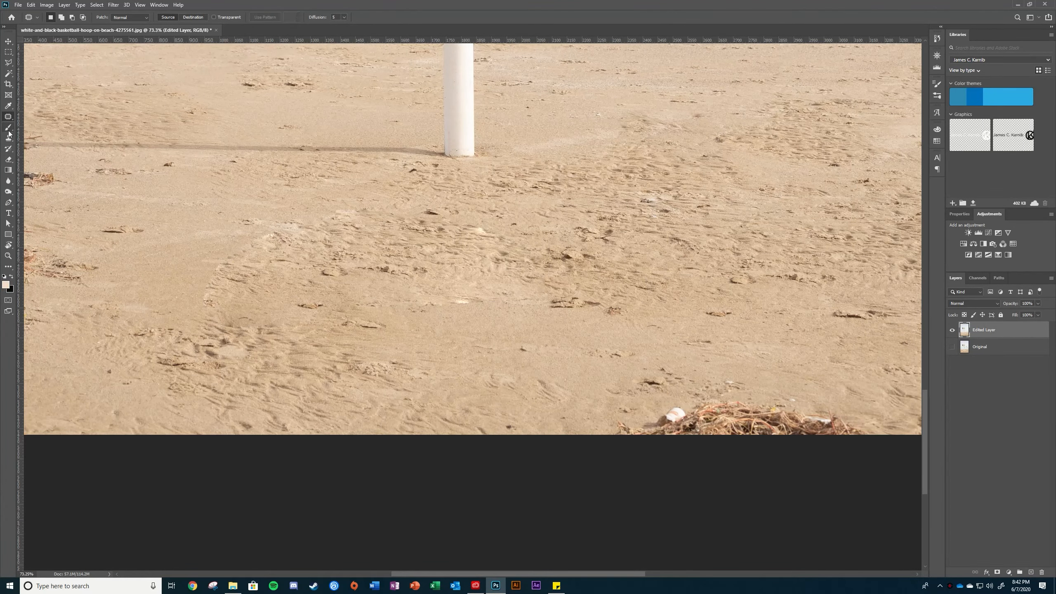
Clone clean sand over the white specks below the pole and the seaweed pile along the photo's lower edge.
{"action": "key", "text": "s"}
{"action": "left_click", "coordinate": [474, 231]}
{"action": "left_click", "coordinate": [557, 303]}
{"action": "left_click_drag", "start_coordinate": [244, 244], "coordinate": [311, 211]}
{"action": "scroll", "coordinate": [311, 211], "scroll_direction": "down", "scroll_amount": 8}
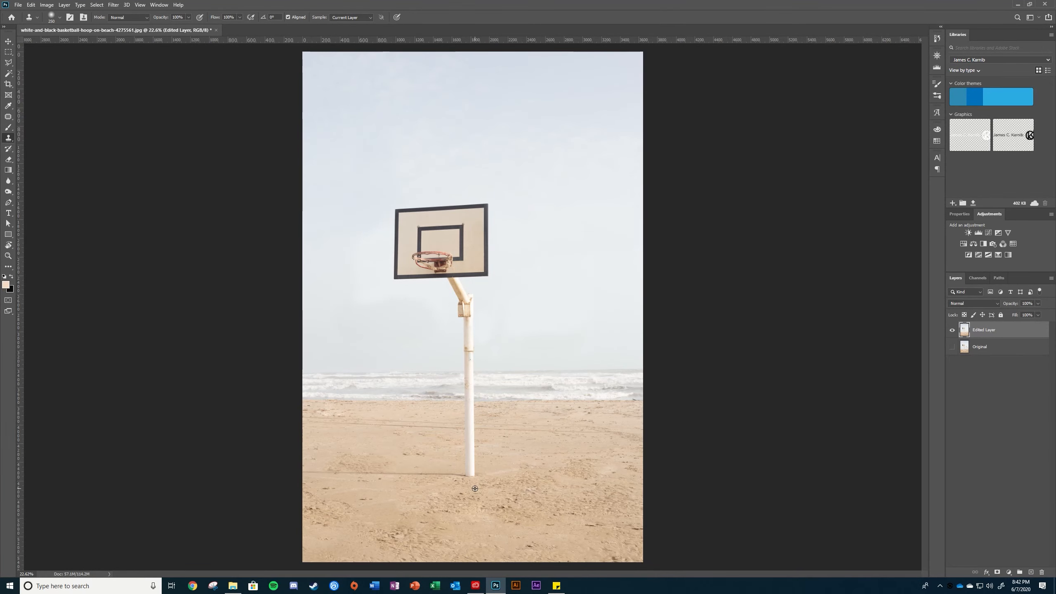
Show the Original layer and toggle the Edited Layer's visibility to compare the photo before and after retouching.
{"action": "scroll", "coordinate": [474, 489], "scroll_direction": "down", "scroll_amount": 2}
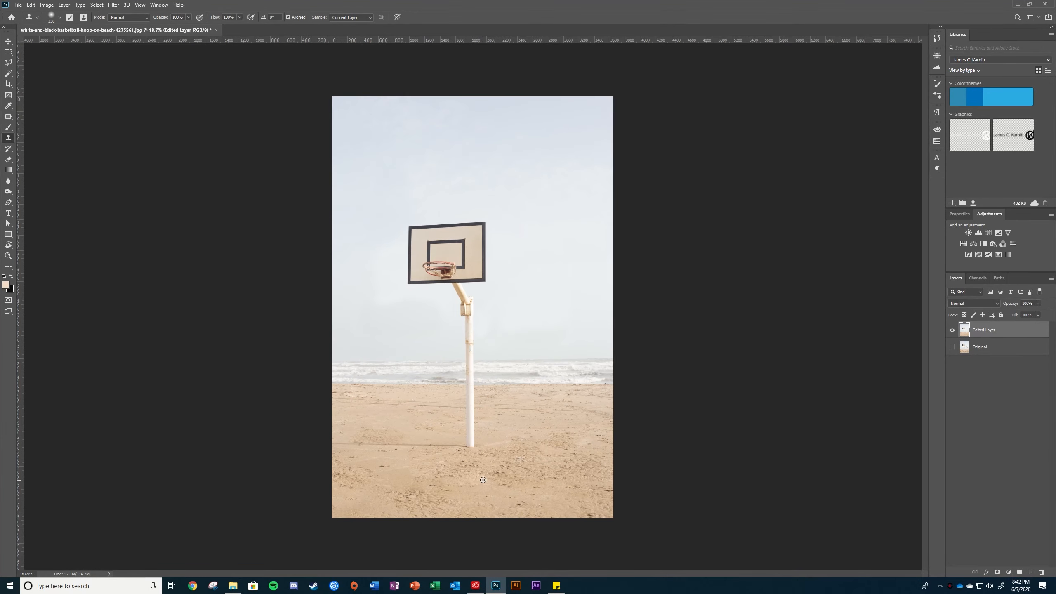
{"action": "scroll", "coordinate": [483, 480], "scroll_direction": "up", "scroll_amount": 2}
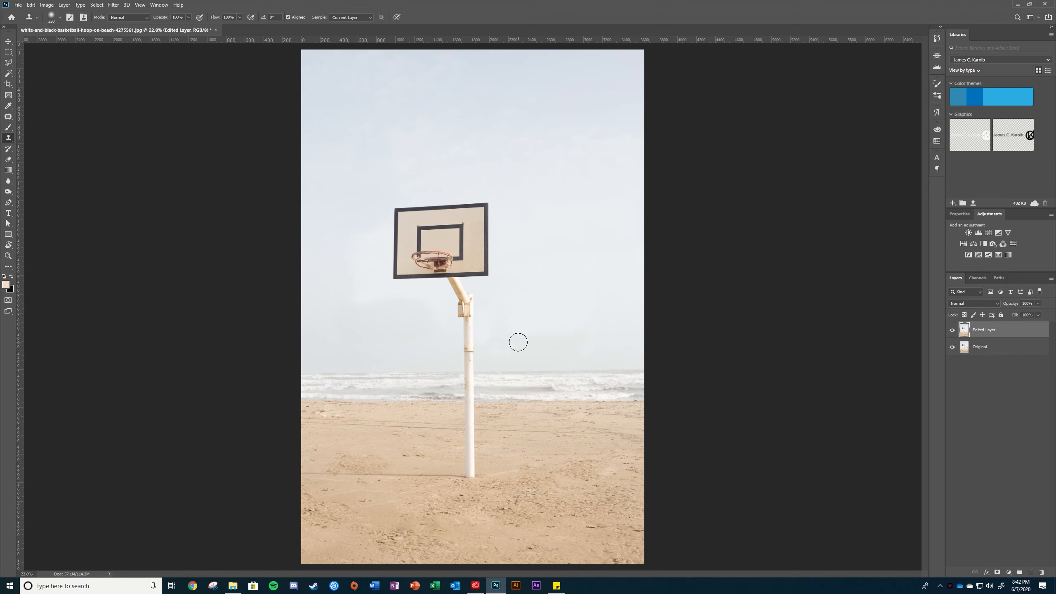
{"action": "scroll", "coordinate": [445, 342], "scroll_direction": "up", "scroll_amount": 2}
{"action": "scroll", "coordinate": [561, 455], "scroll_direction": "down", "scroll_amount": 5}
{"action": "scroll", "coordinate": [561, 455], "scroll_direction": "up", "scroll_amount": 3}
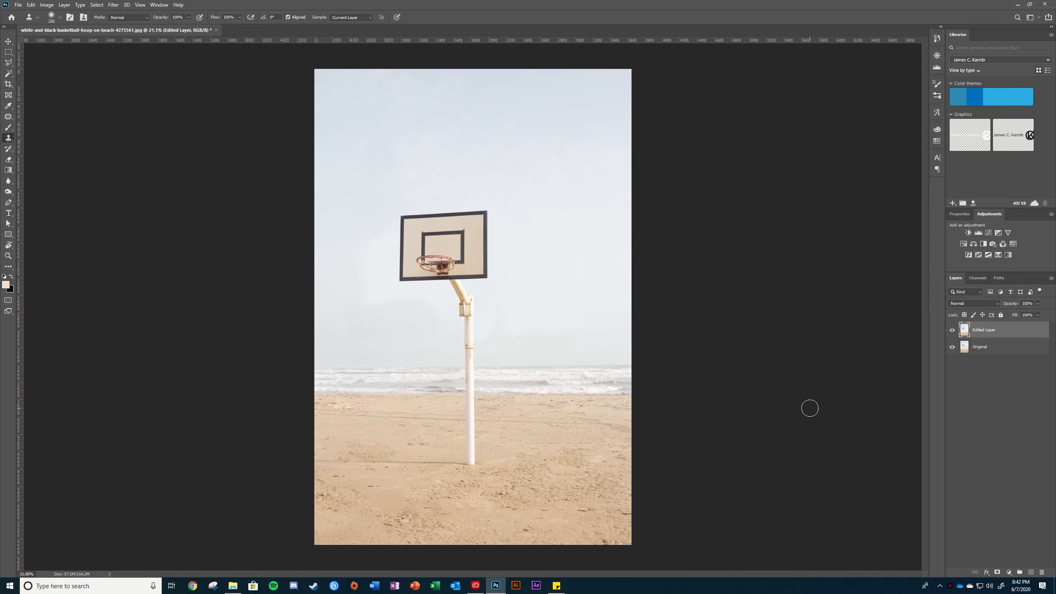
{"action": "left_click", "coordinate": [952, 330]}
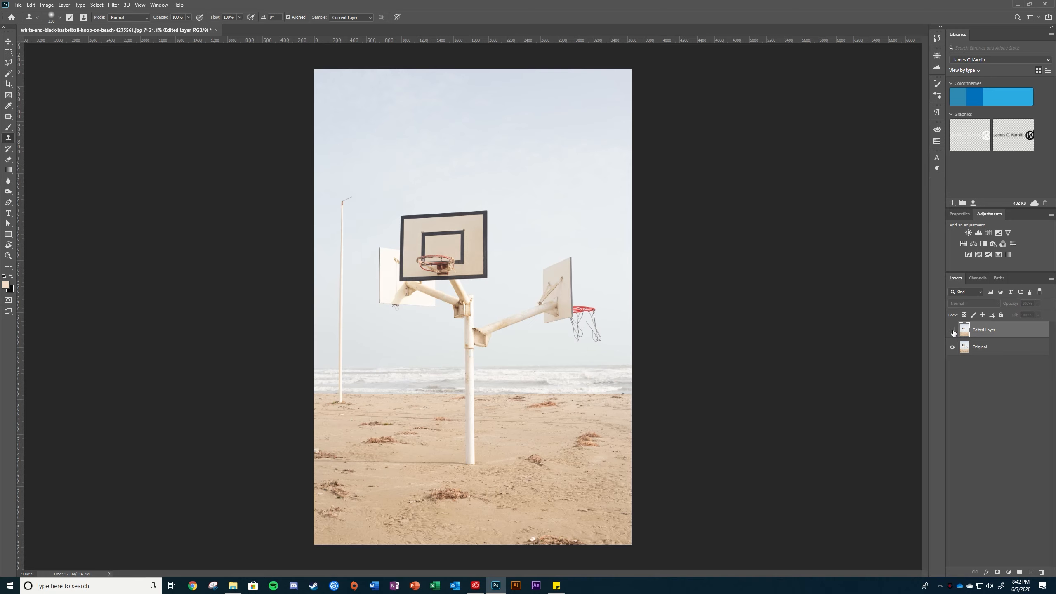
{"action": "left_click", "coordinate": [952, 331]}
{"action": "left_click", "coordinate": [953, 331]}
{"action": "left_click", "coordinate": [952, 330]}
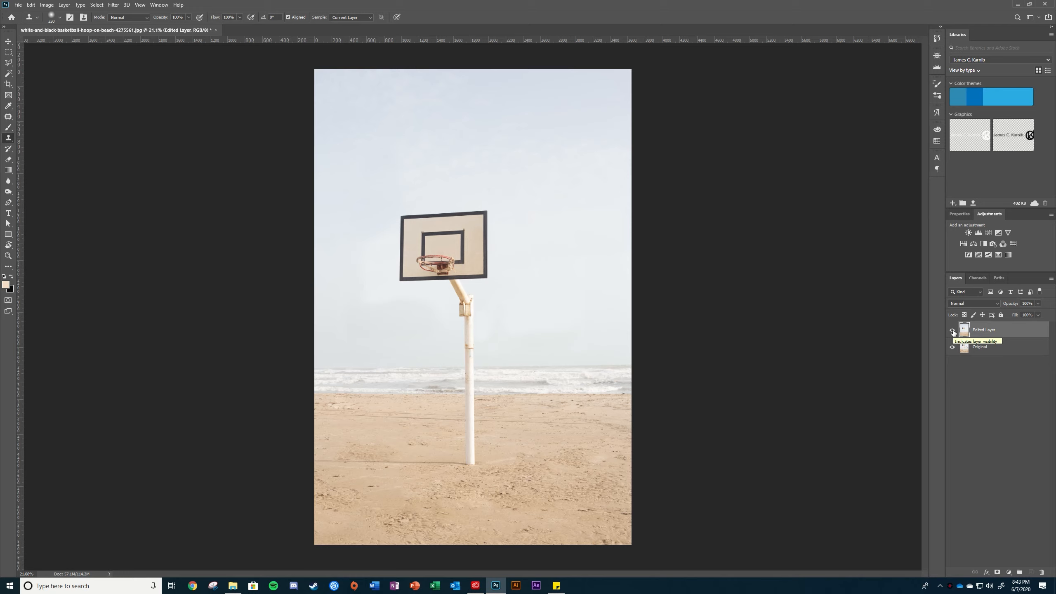
{"action": "left_click", "coordinate": [952, 330]}
{"action": "left_click", "coordinate": [952, 330]}
{"action": "left_click", "coordinate": [952, 331]}
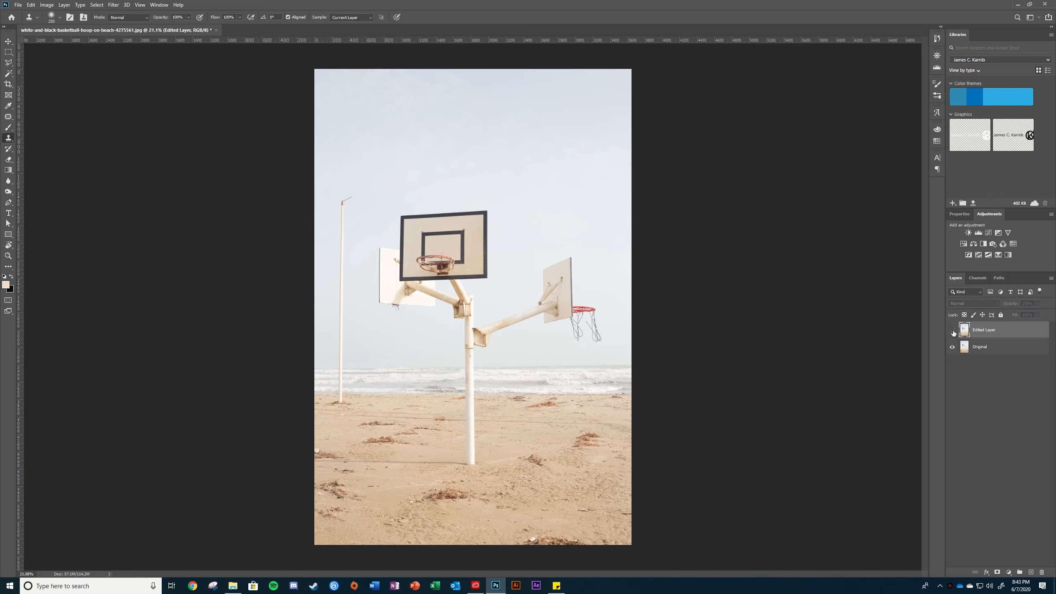